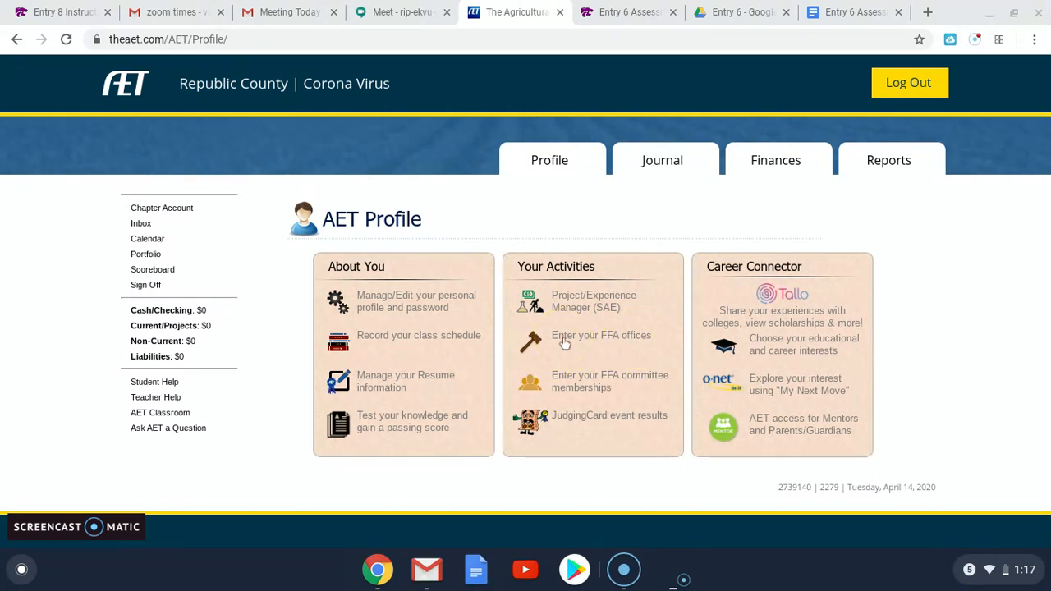
- Start a new FFA office entry with the office Secretary at the Chapter level
{"action": "left_click", "coordinate": [568, 338]}
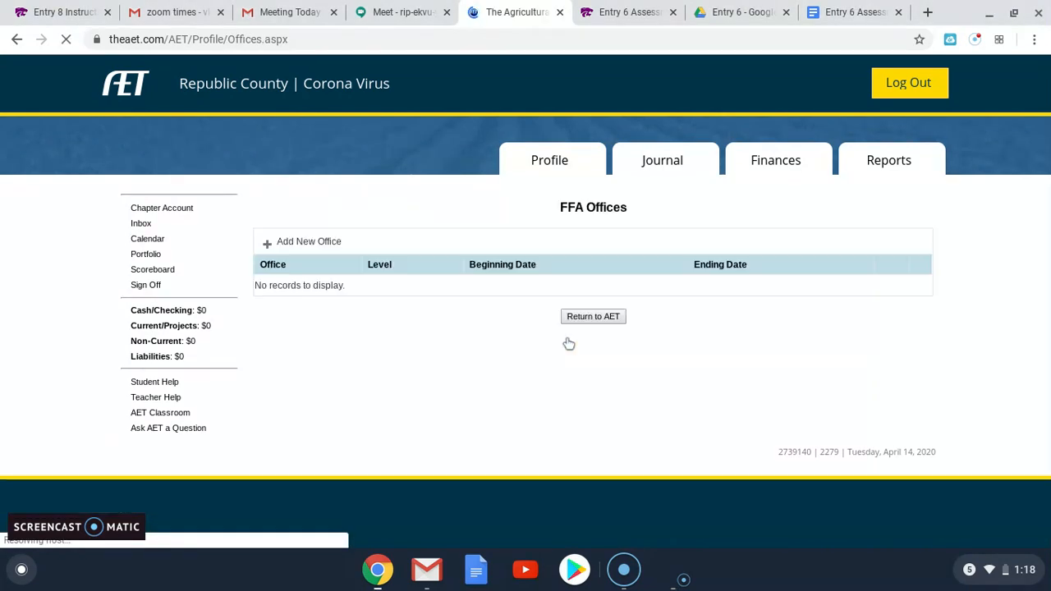
{"action": "left_click", "coordinate": [283, 241]}
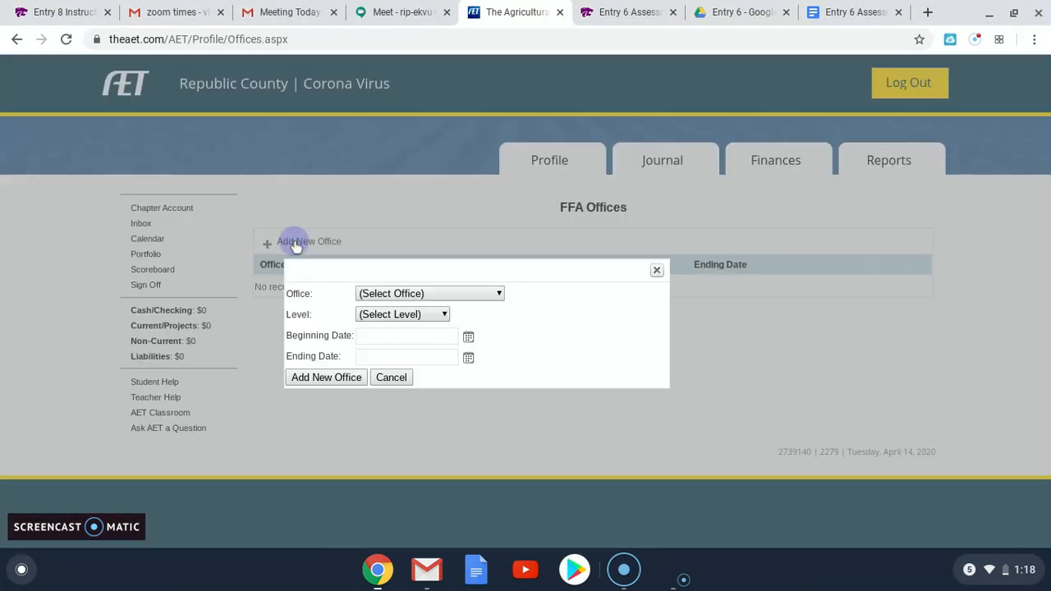
{"action": "left_click", "coordinate": [388, 293]}
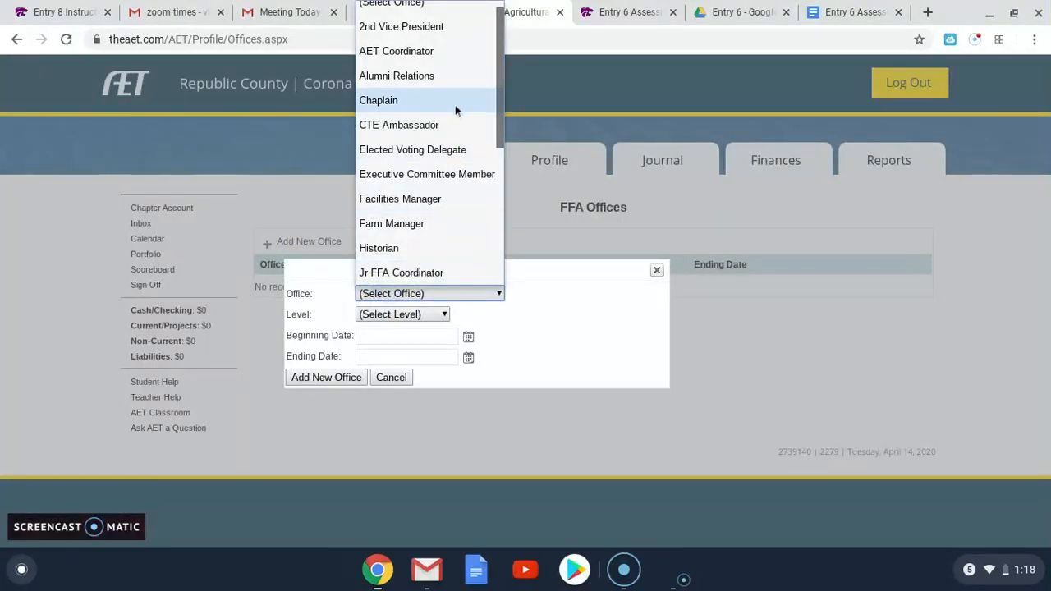
{"action": "scroll", "coordinate": [407, 129], "scroll_direction": "down", "scroll_amount": 4}
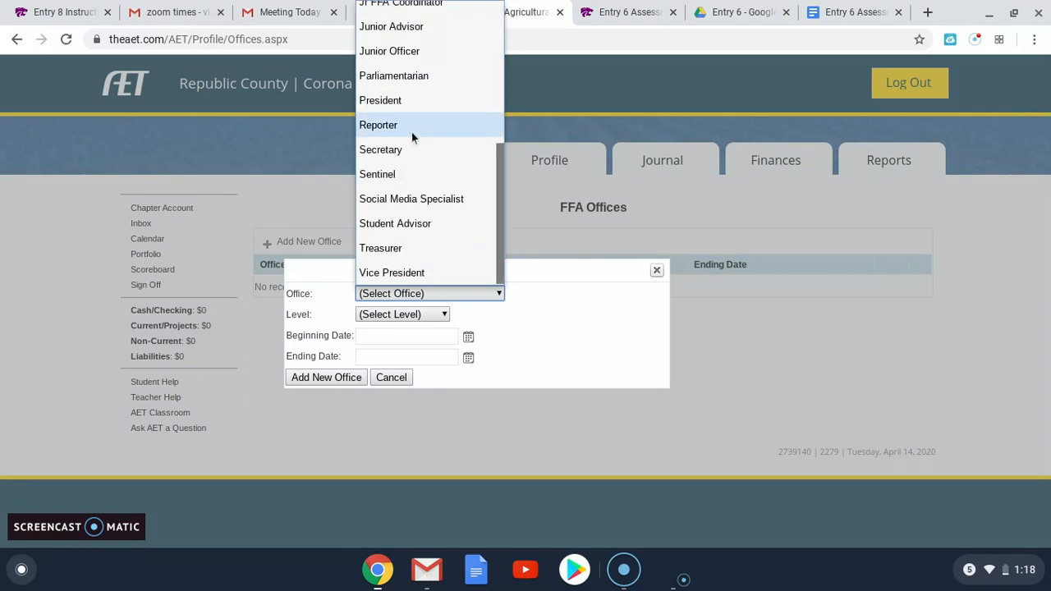
{"action": "left_click", "coordinate": [418, 149]}
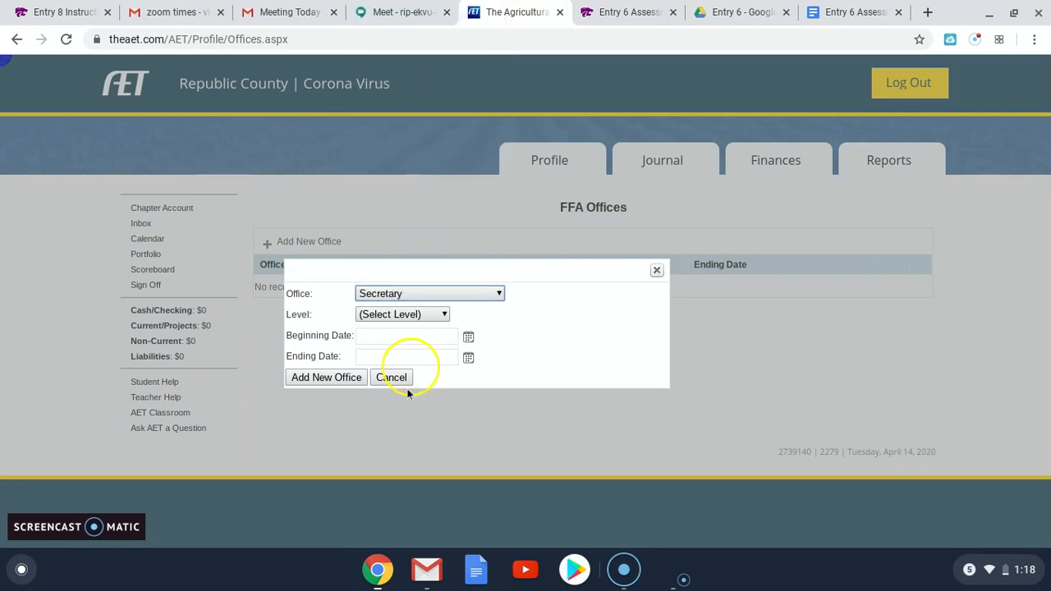
{"action": "left_click", "coordinate": [415, 317]}
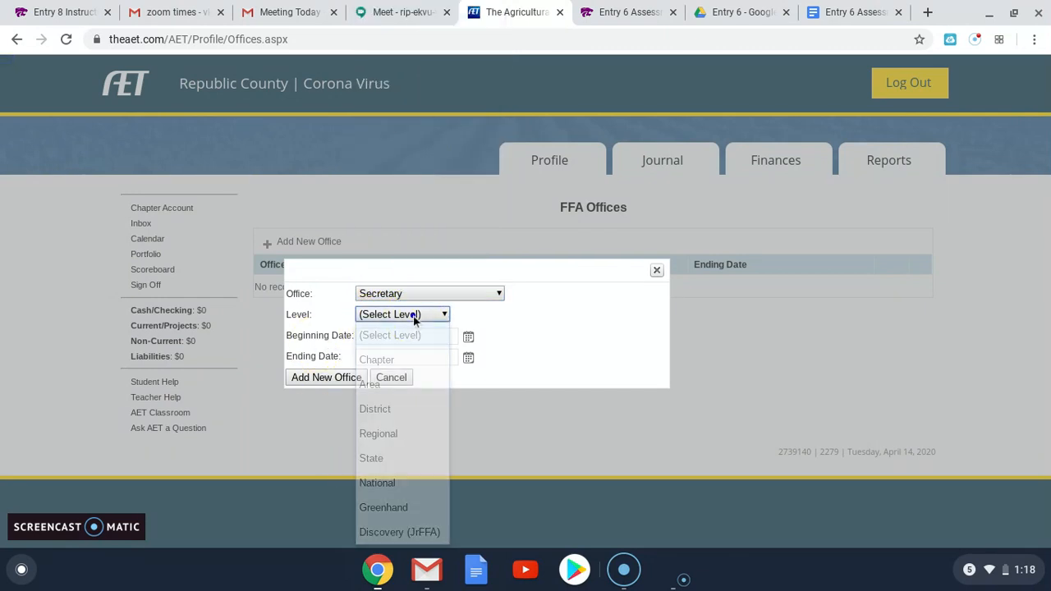
{"action": "left_click", "coordinate": [383, 361]}
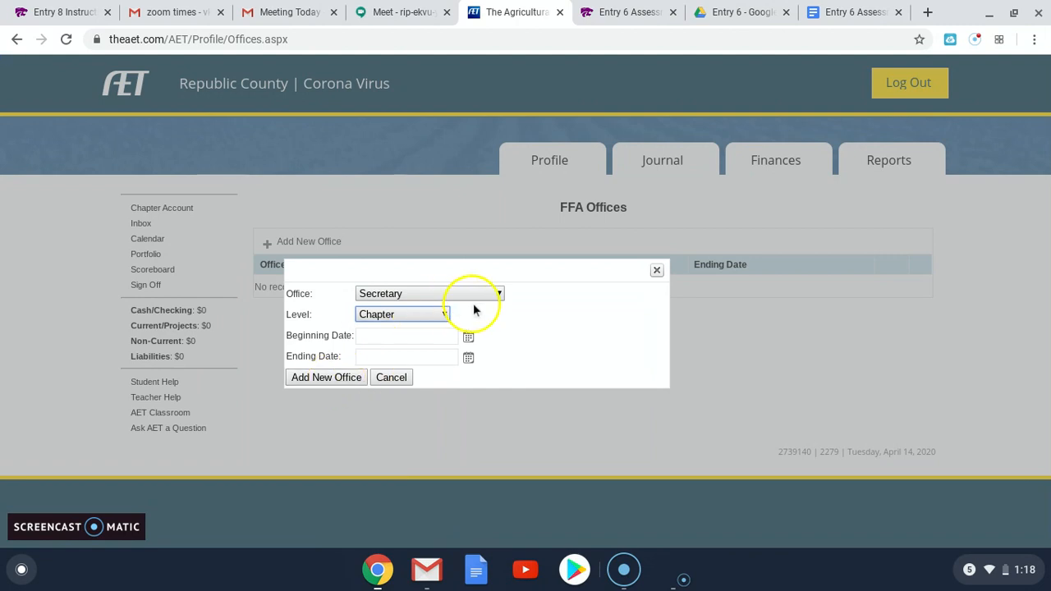
- Set the Secretary office's beginning date to 9/1/2019
{"action": "left_click", "coordinate": [468, 336]}
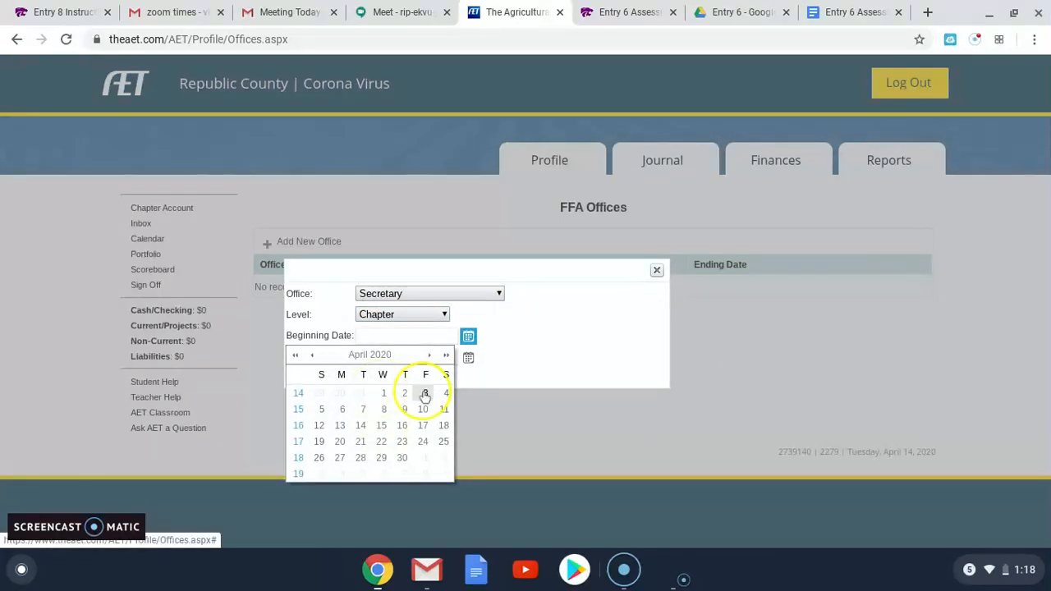
{"action": "left_click", "coordinate": [310, 354]}
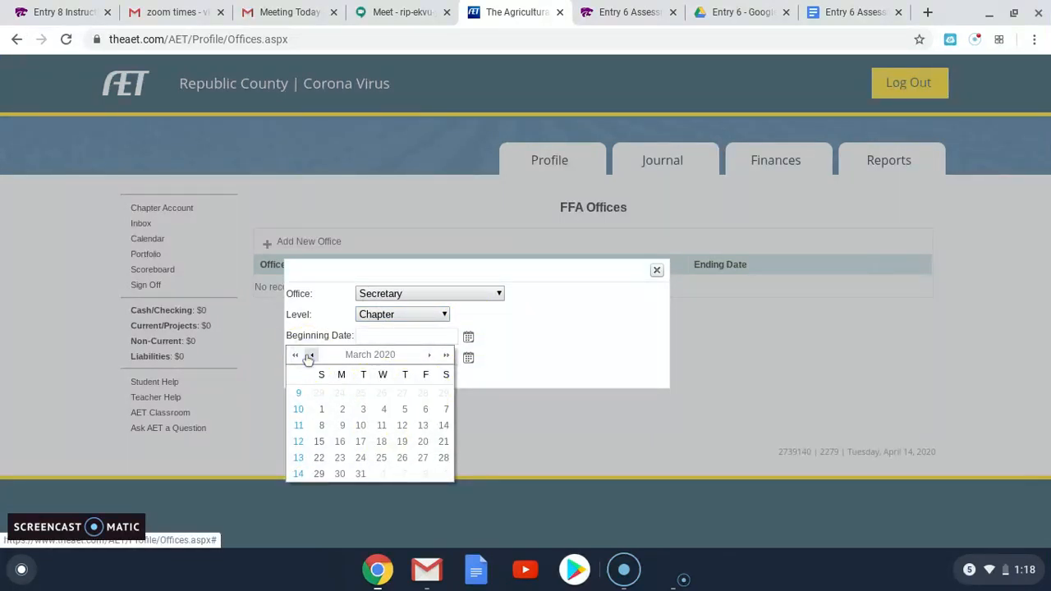
{"action": "left_click", "coordinate": [296, 355]}
{"action": "left_click", "coordinate": [297, 354]}
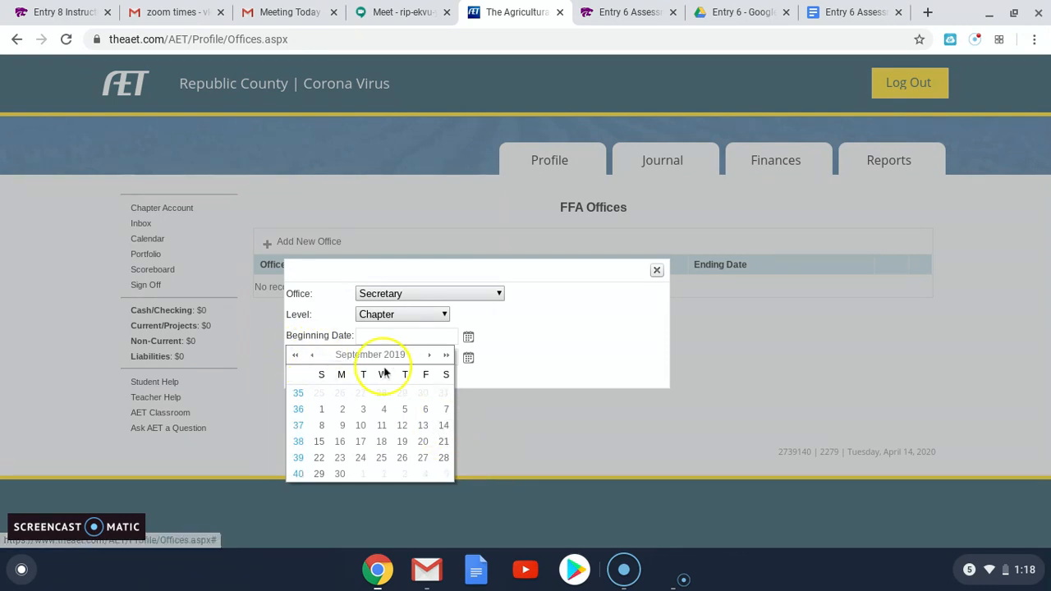
{"action": "left_click", "coordinate": [323, 410]}
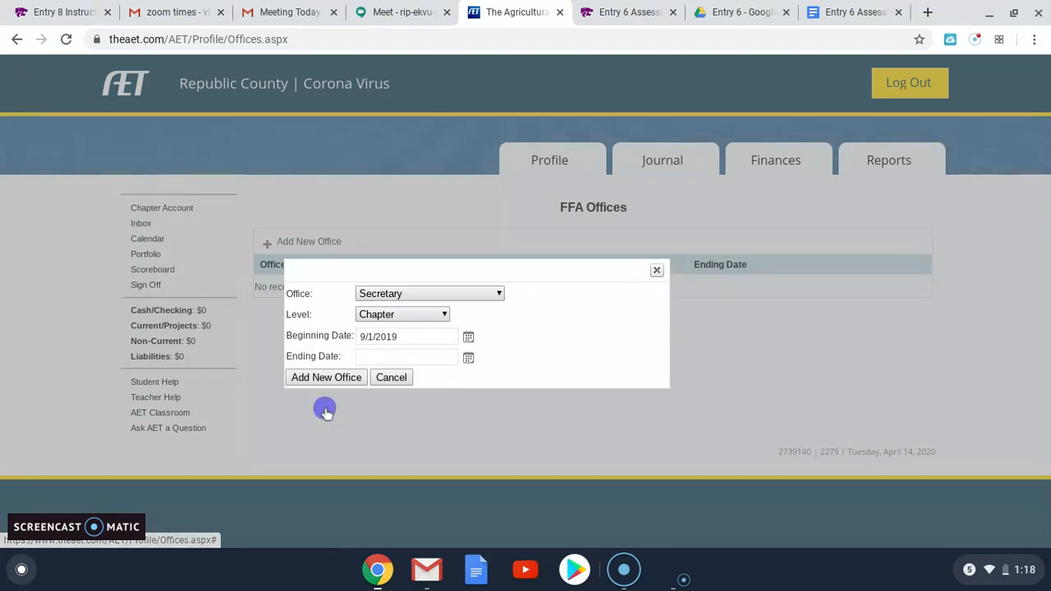
- Set the office's ending date to 5/5/2020 and add the office to the FFA Offices list
{"action": "left_click", "coordinate": [468, 356]}
{"action": "left_click", "coordinate": [427, 376]}
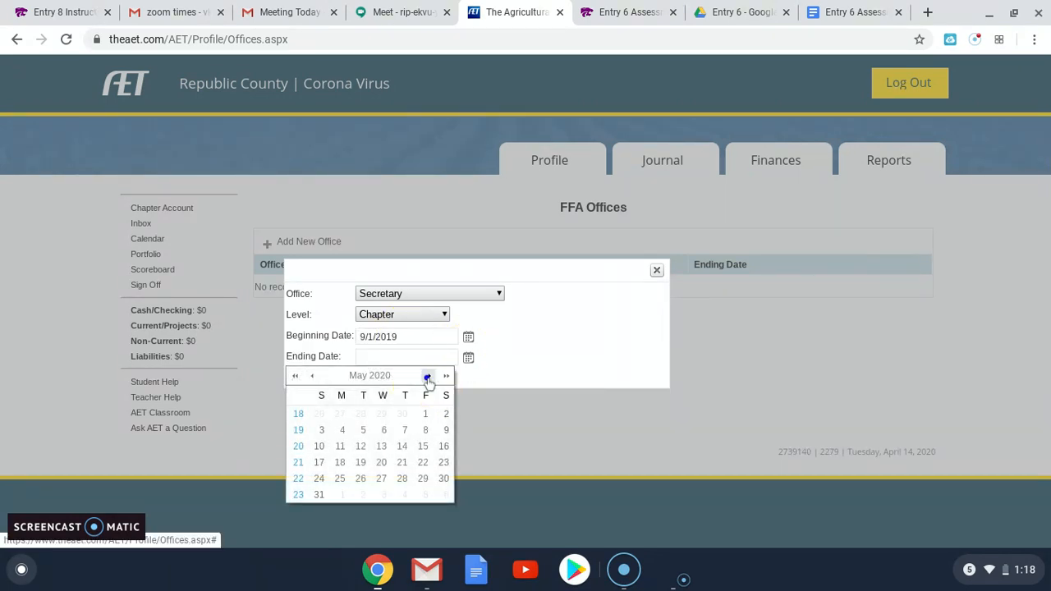
{"action": "left_click", "coordinate": [363, 433]}
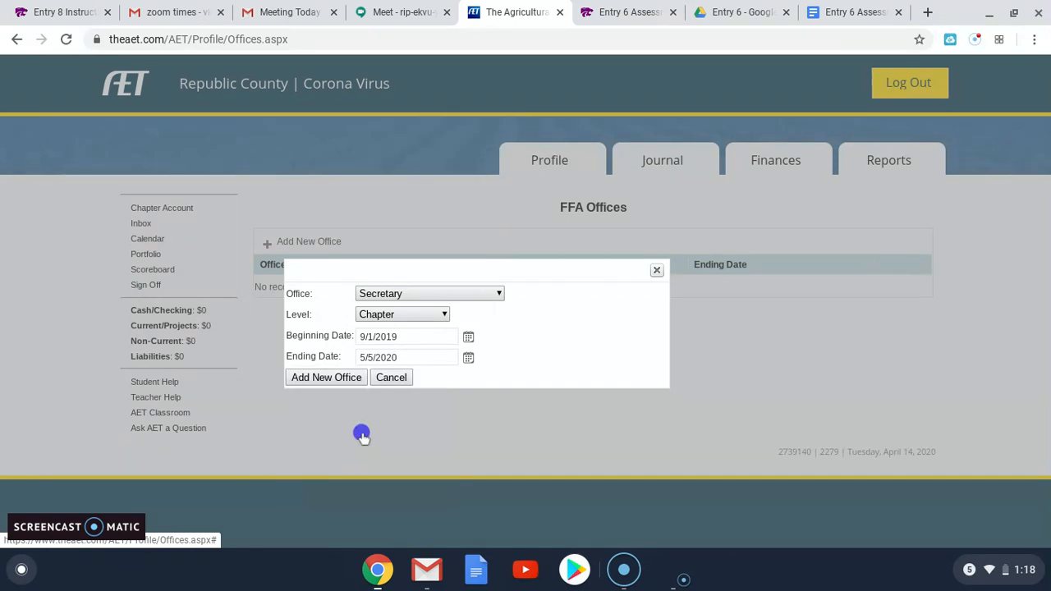
{"action": "left_click", "coordinate": [341, 379]}
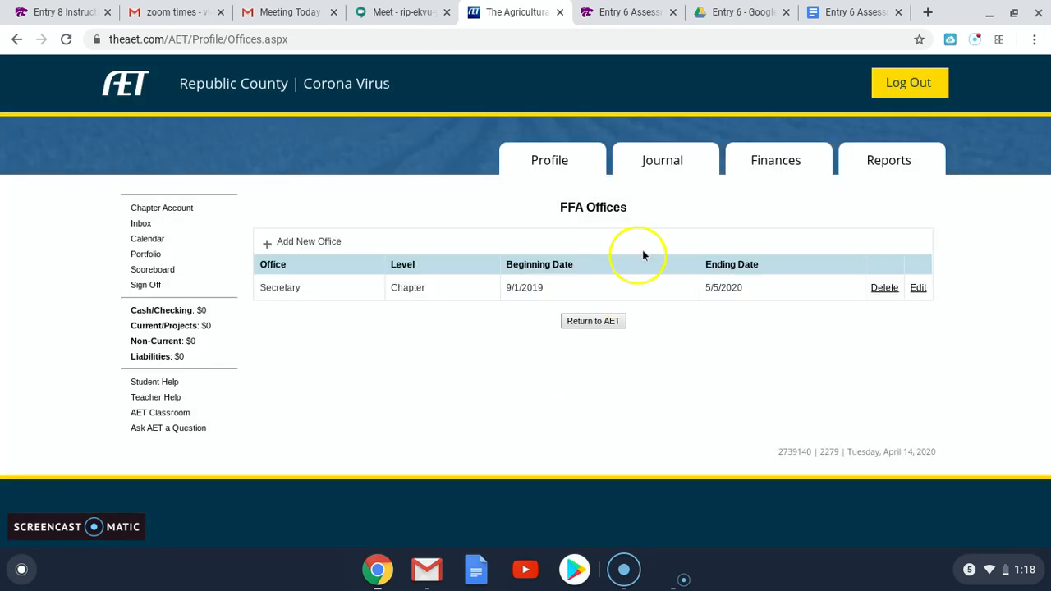
{"action": "left_click", "coordinate": [549, 160]}
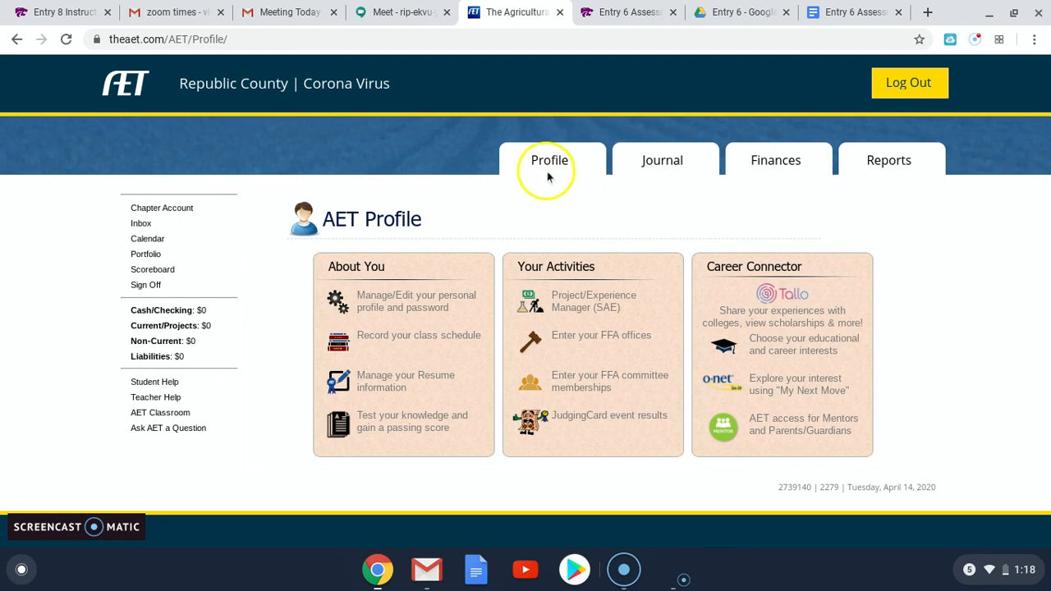
{"action": "left_click", "coordinate": [591, 338]}
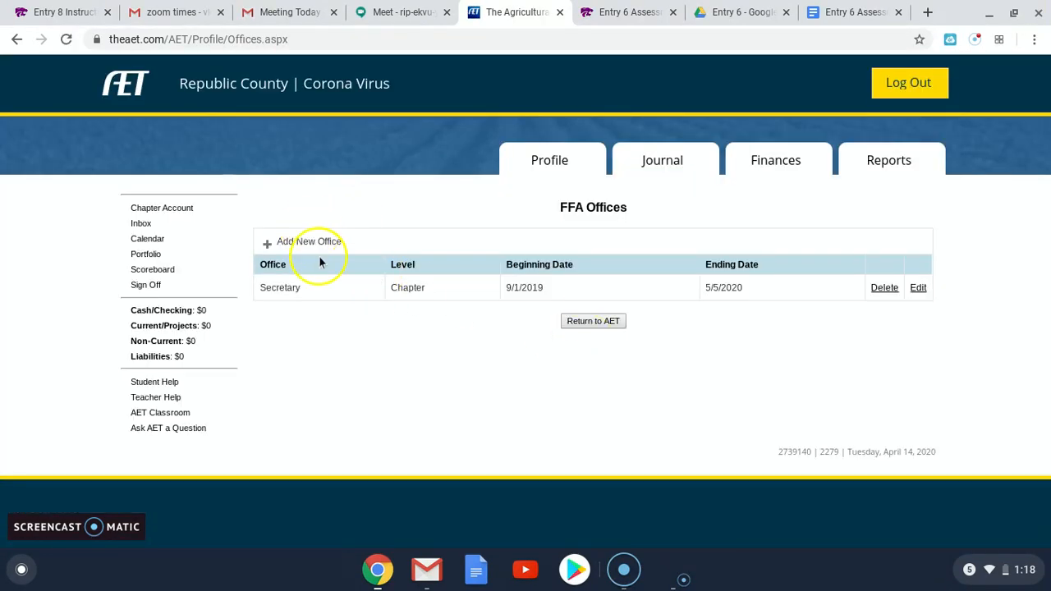
{"action": "left_click", "coordinate": [274, 241]}
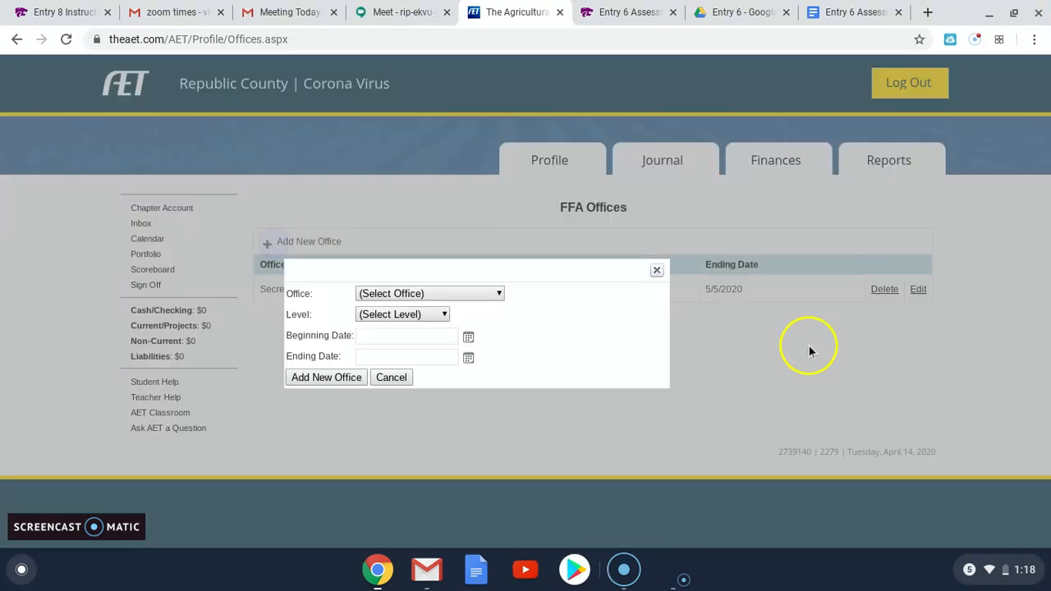
{"action": "left_click", "coordinate": [476, 293]}
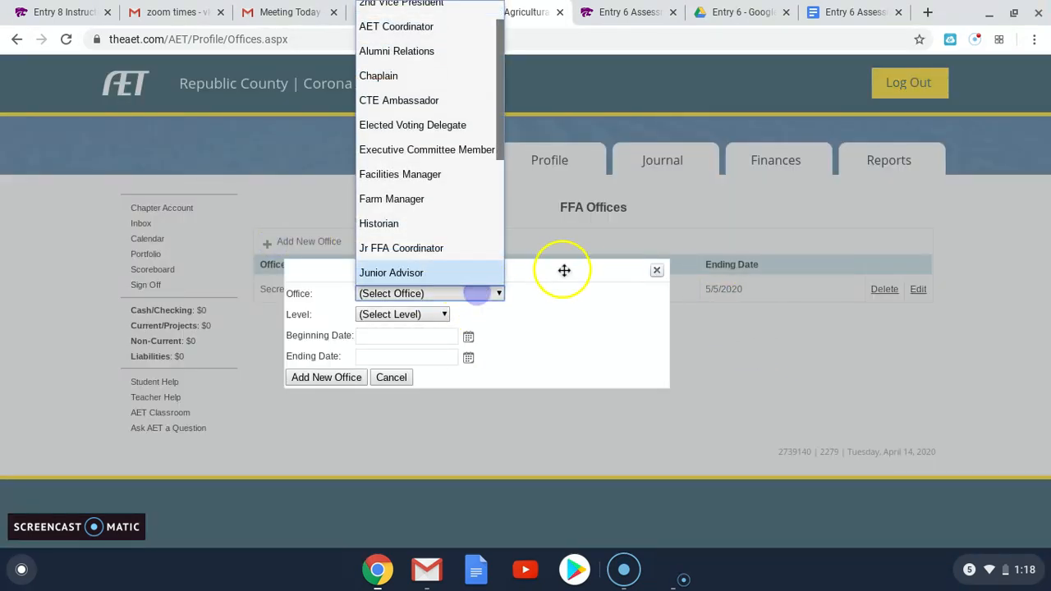
{"action": "left_click", "coordinate": [657, 271]}
{"action": "left_click", "coordinate": [657, 271]}
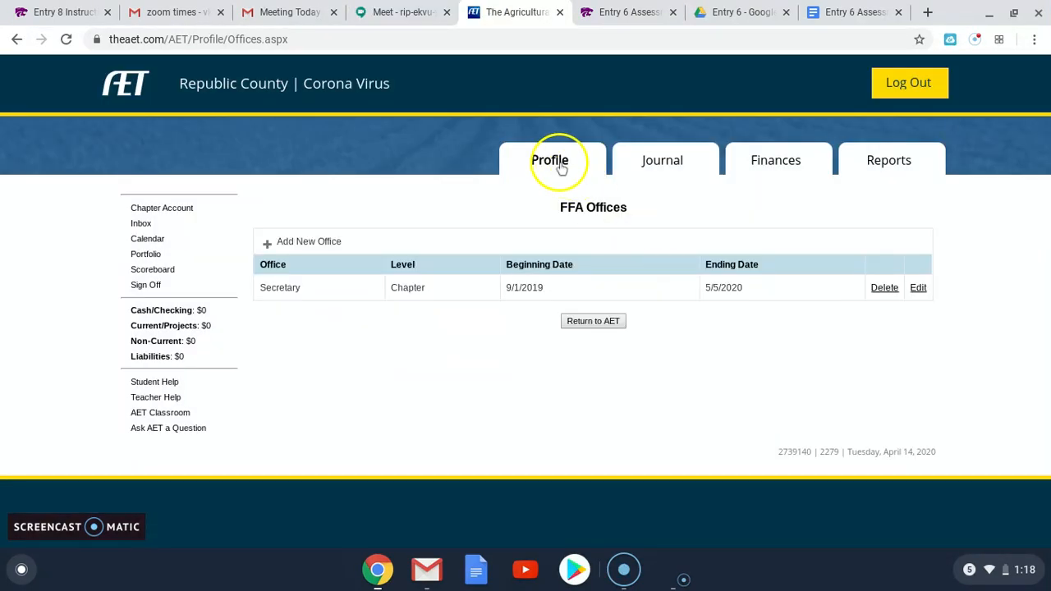
- Go from the profile to the FFA committee memberships and choose the committee Growing Leaders - Leadership
{"action": "left_click", "coordinate": [558, 164]}
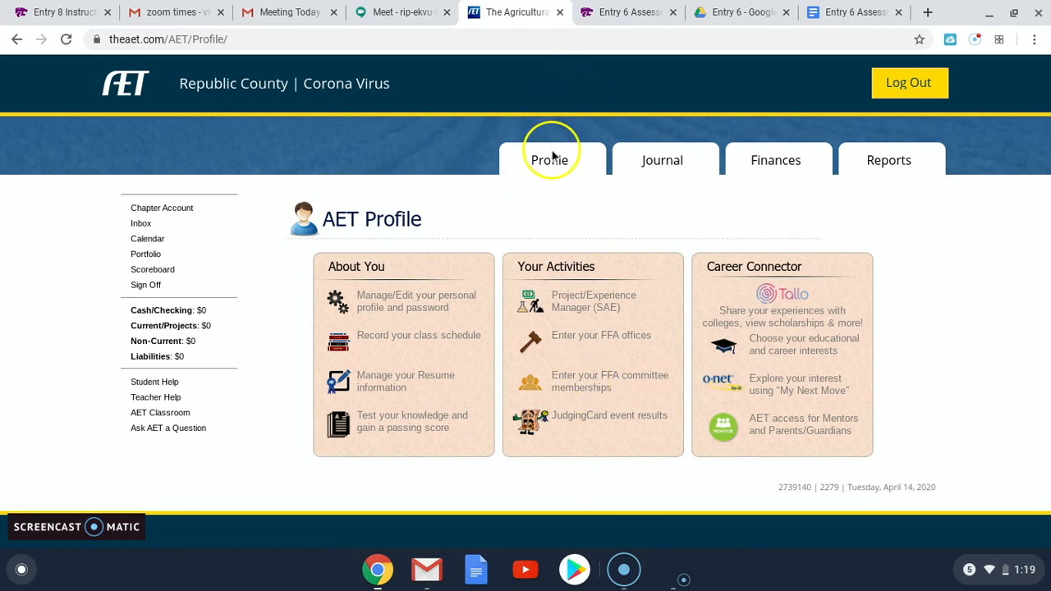
{"action": "left_click", "coordinate": [589, 390]}
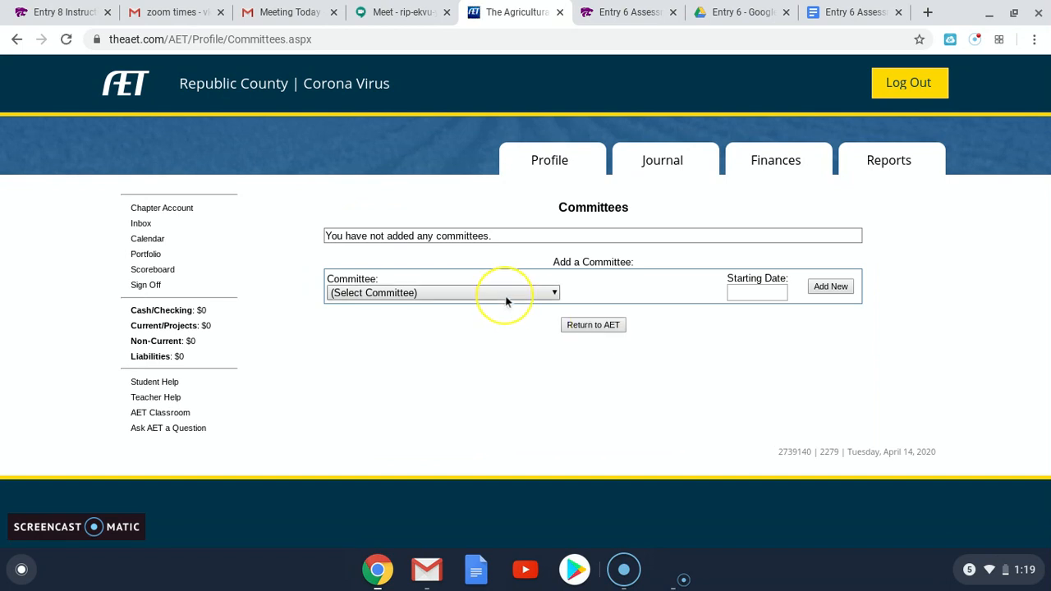
{"action": "left_click", "coordinate": [506, 298]}
{"action": "scroll", "coordinate": [487, 213], "scroll_direction": "down", "scroll_amount": 3}
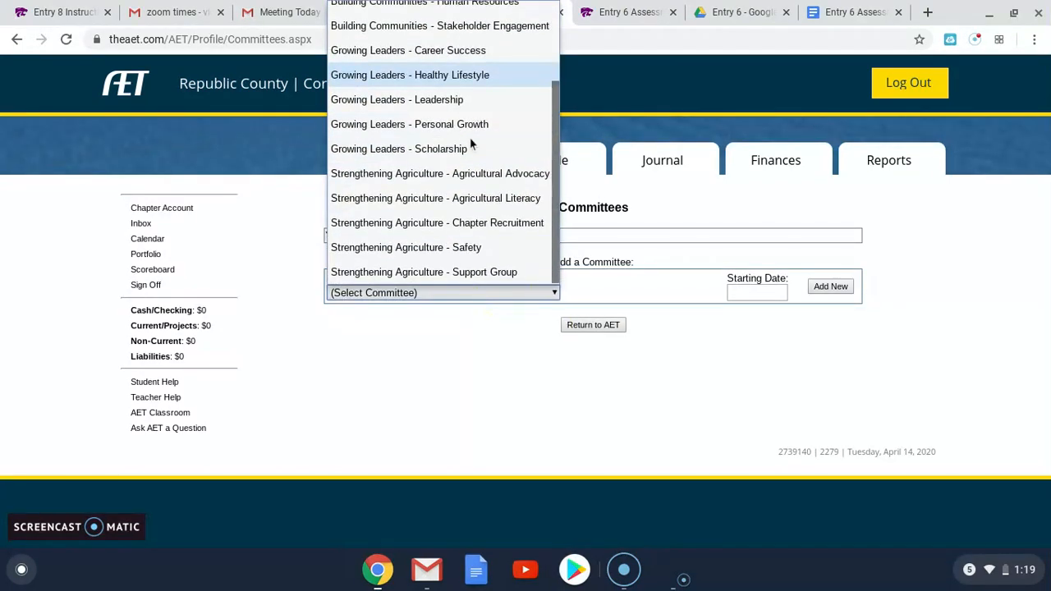
{"action": "scroll", "coordinate": [470, 144], "scroll_direction": "up", "scroll_amount": 3}
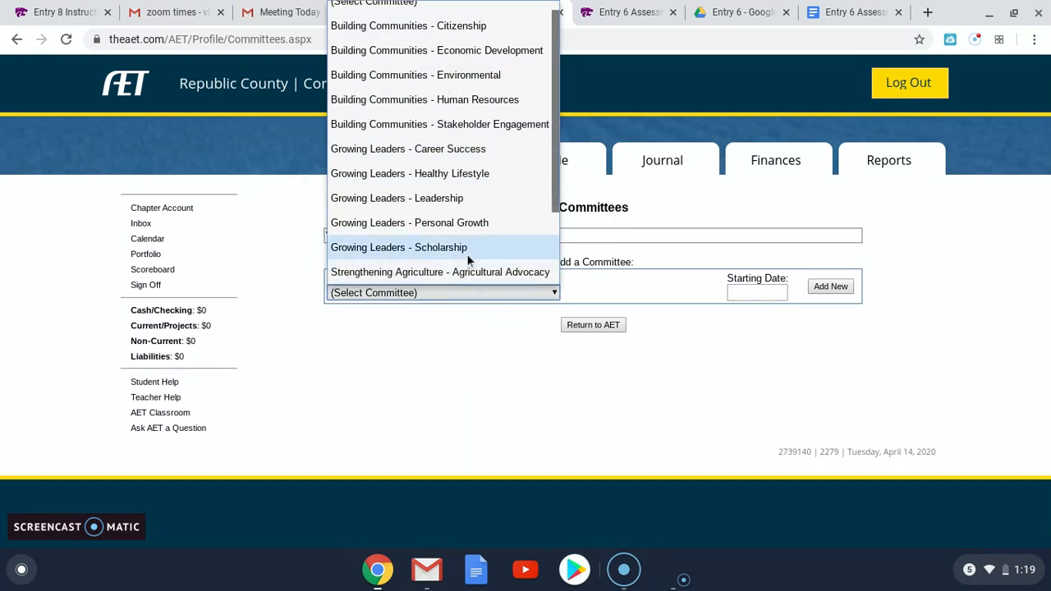
{"action": "left_click", "coordinate": [444, 206]}
- Set the committee's starting date to 09/09/2019 and add the committee membership
{"action": "left_click", "coordinate": [723, 310]}
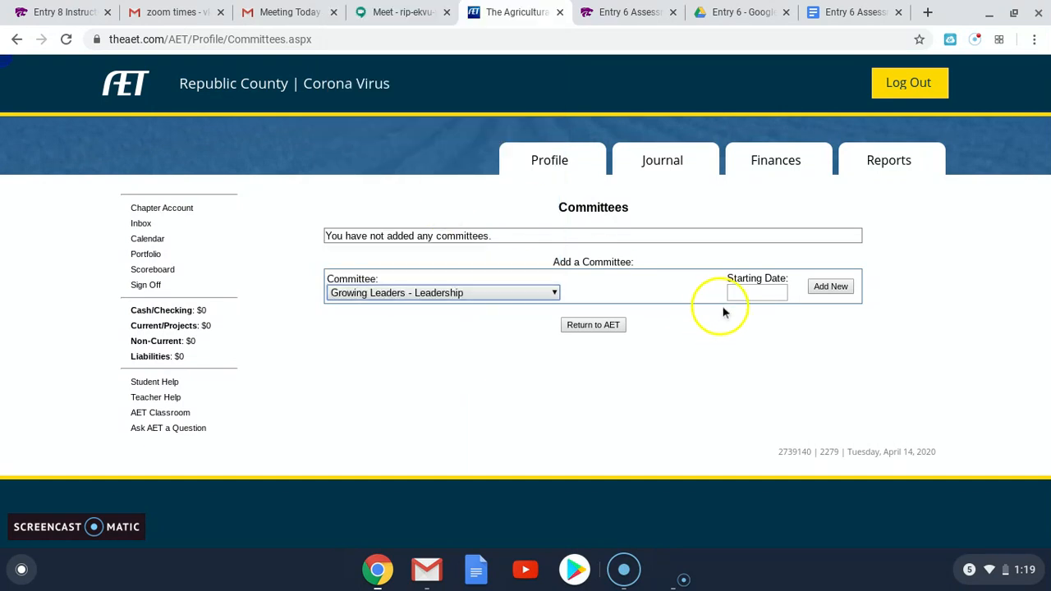
{"action": "left_click", "coordinate": [774, 299]}
{"action": "left_click", "coordinate": [779, 318]}
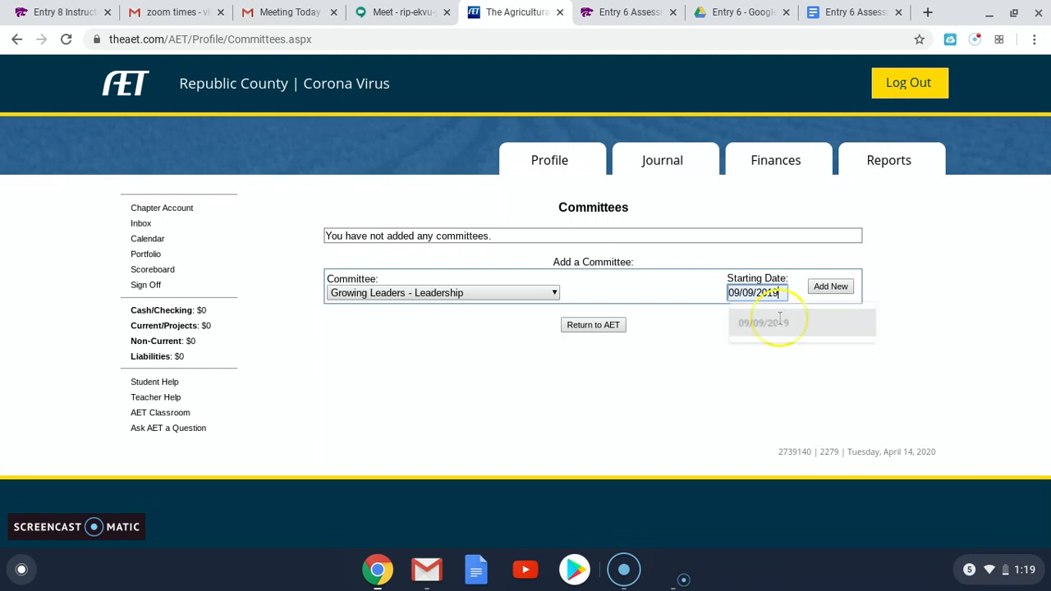
{"action": "left_click", "coordinate": [829, 287]}
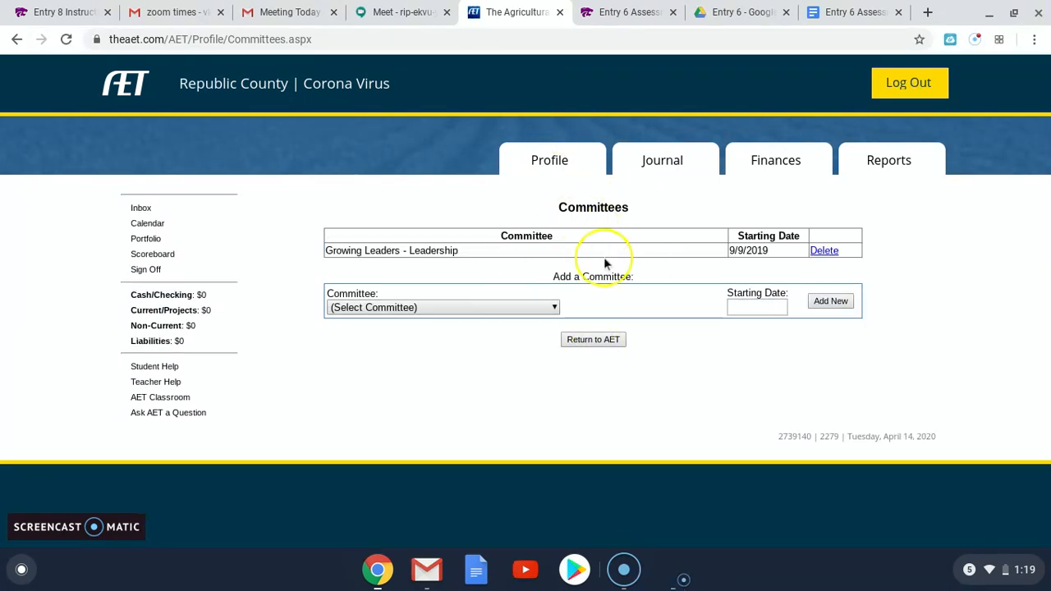
- Start a journal entry for time in classroom activities, with class Animal Science and activity Classify livestock species (07)
{"action": "left_click", "coordinate": [669, 156]}
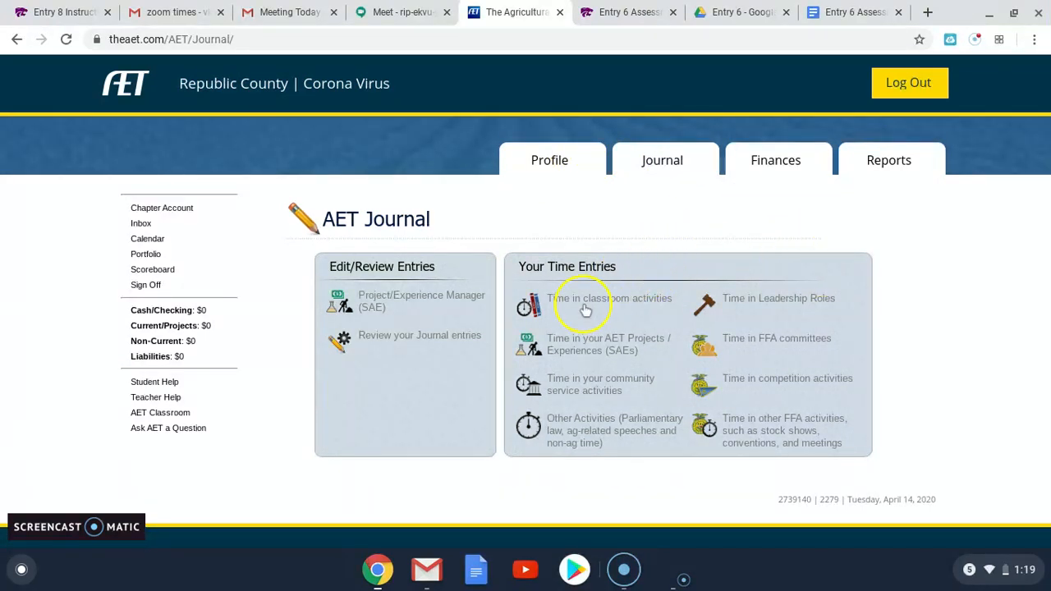
{"action": "left_click", "coordinate": [628, 303]}
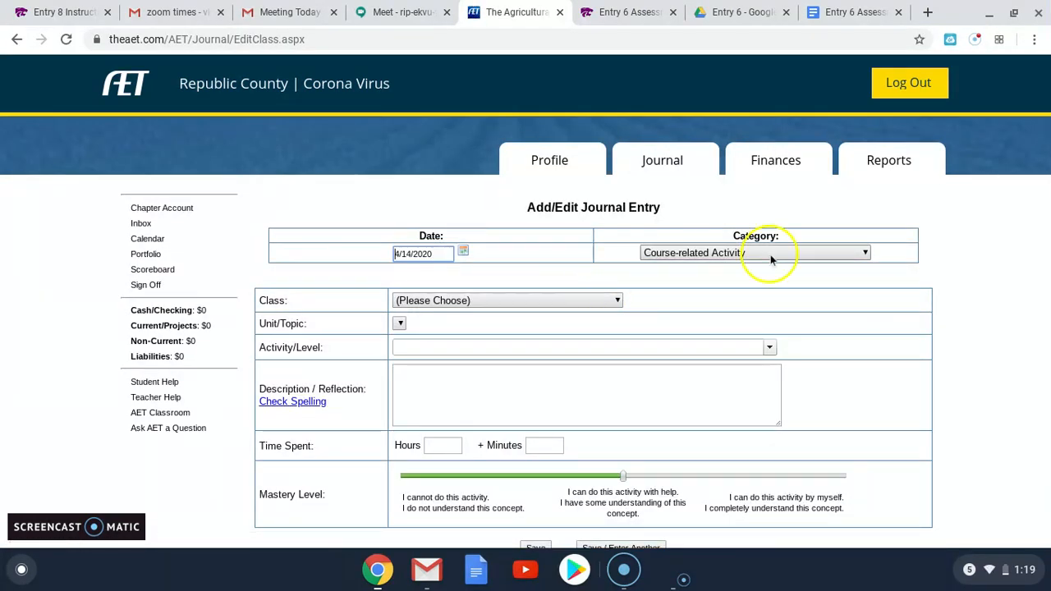
{"action": "left_click", "coordinate": [515, 300]}
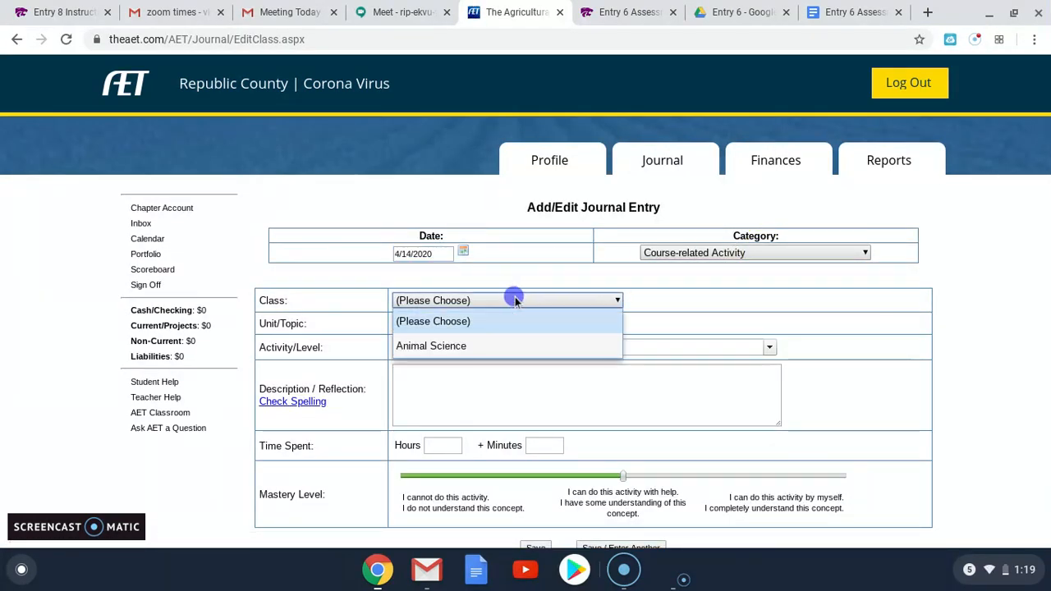
{"action": "left_click", "coordinate": [499, 346]}
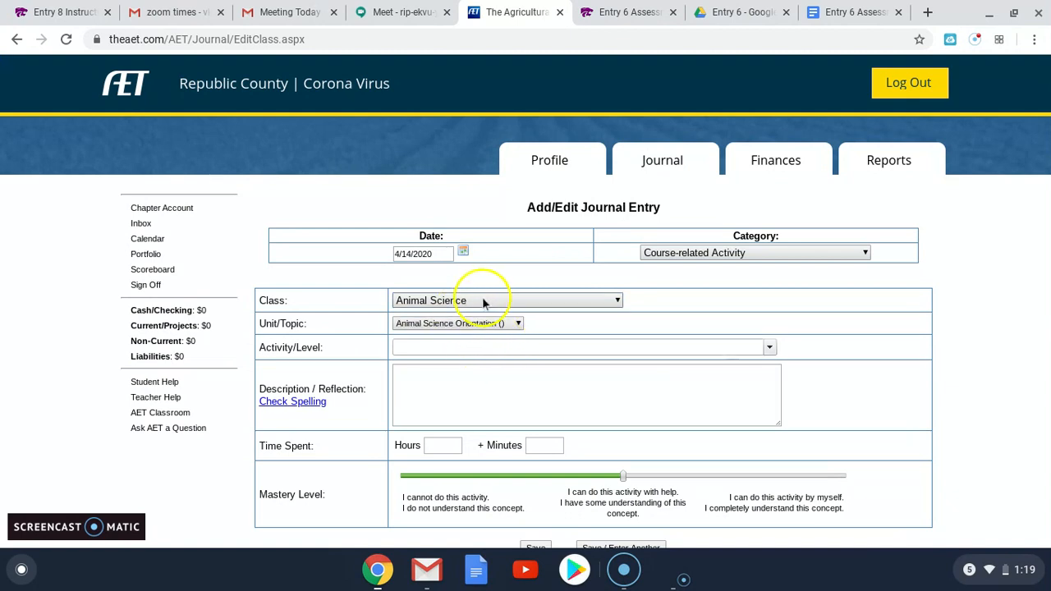
{"action": "left_click", "coordinate": [512, 346]}
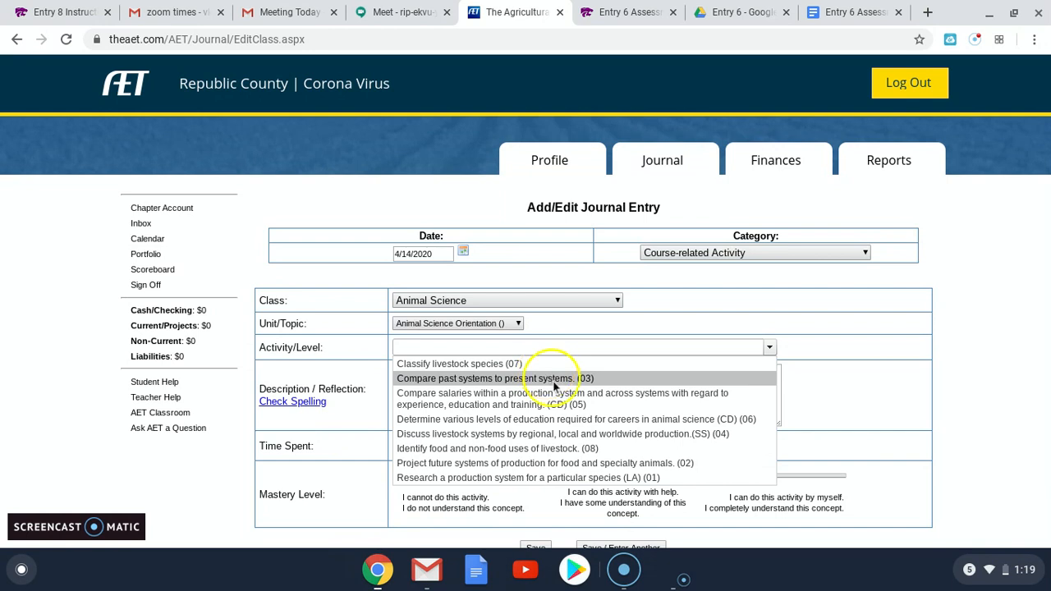
{"action": "left_click", "coordinate": [497, 363]}
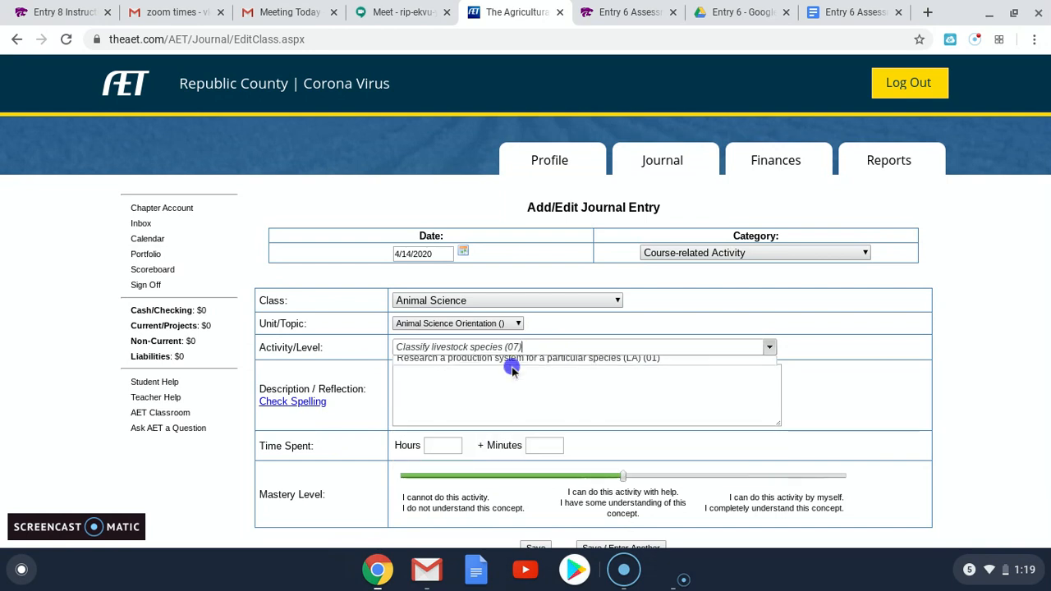
- Enter the journal entry's description as "Reviewed breeds of cattle."
{"action": "left_click", "coordinate": [486, 377]}
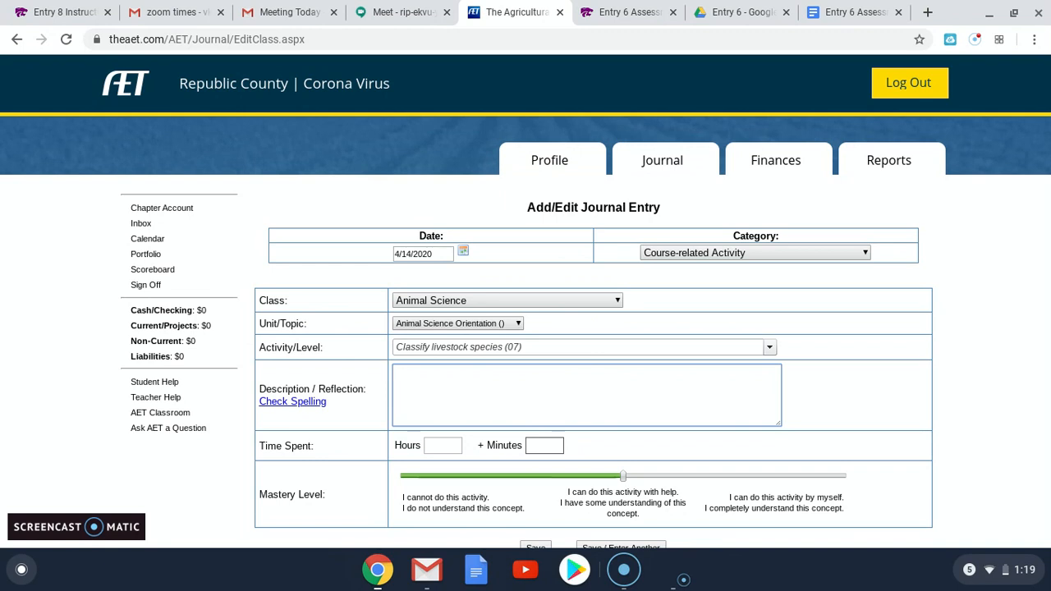
{"action": "type", "text": "Reviewed"}
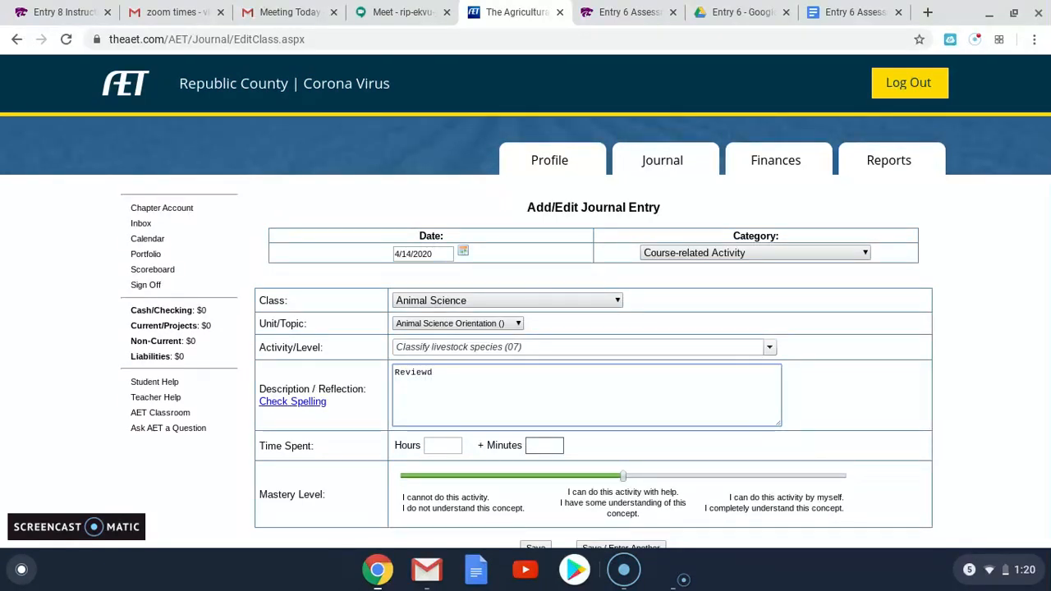
{"action": "key", "text": "BackSpace"}
{"action": "type", "text": "ed breeds of cattle."}
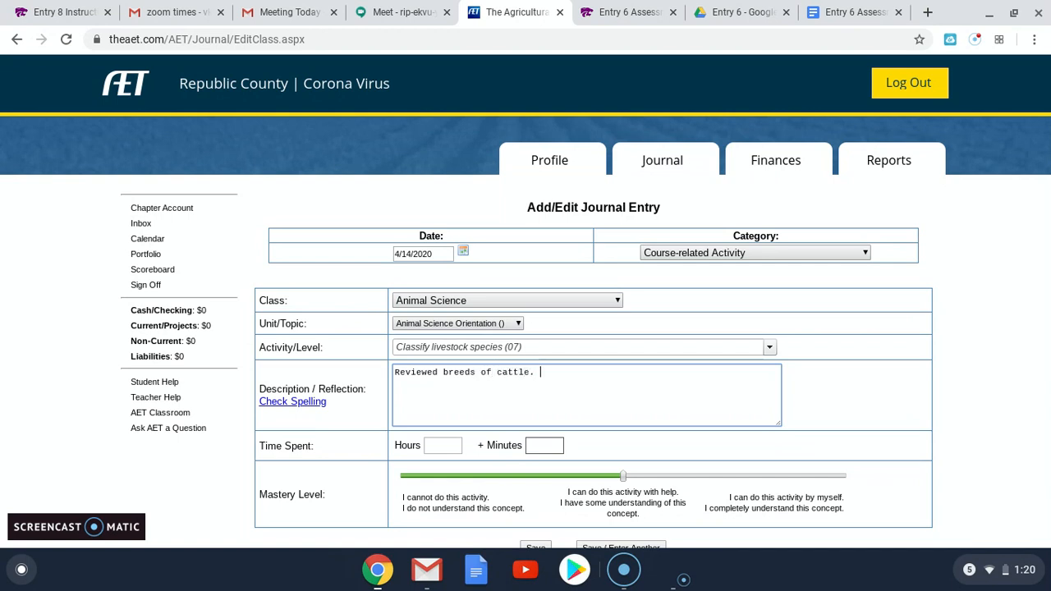
- Set the time spent on the classroom activity to 2 hours and 30 minutes
{"action": "left_click", "coordinate": [444, 445]}
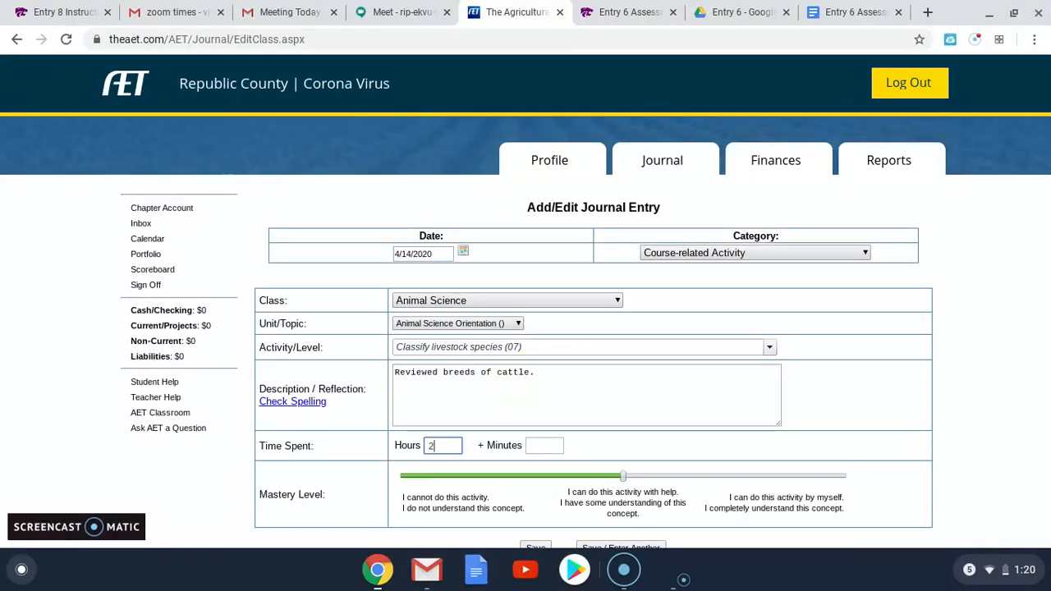
{"action": "left_click", "coordinate": [545, 445]}
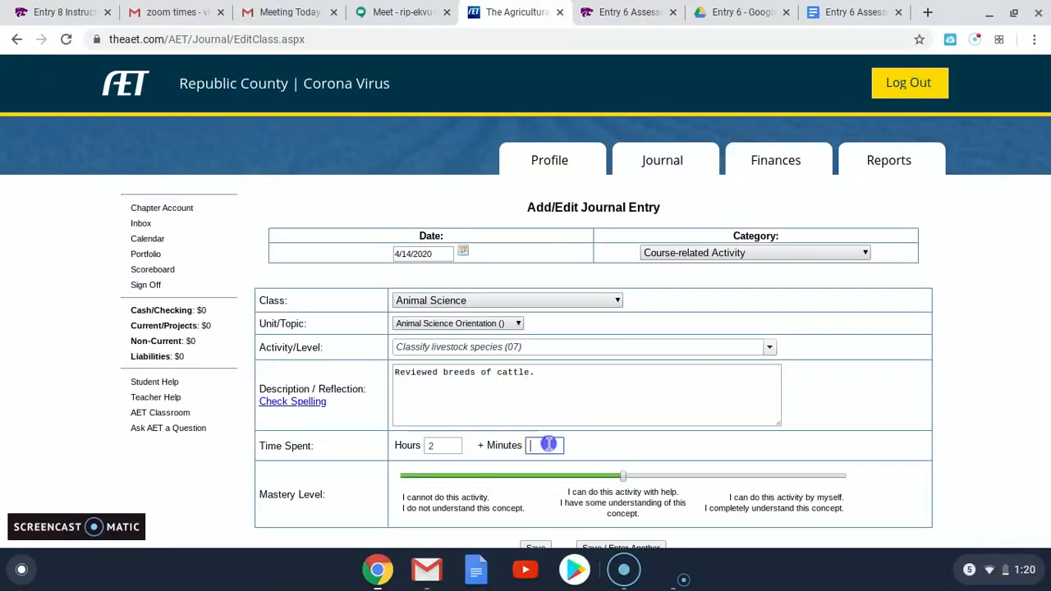
{"action": "type", "text": "30"}
{"action": "left_click", "coordinate": [601, 437]}
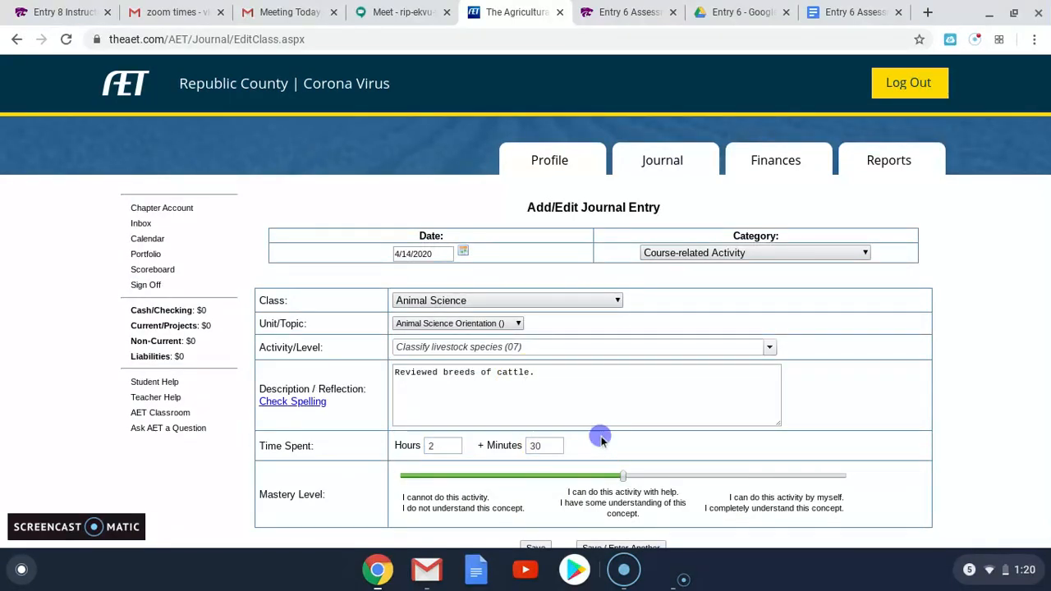
- Raise the mastery level close to "I can do this activity by myself" and save the classroom journal entry
{"action": "scroll", "coordinate": [601, 436], "scroll_direction": "down", "scroll_amount": 3}
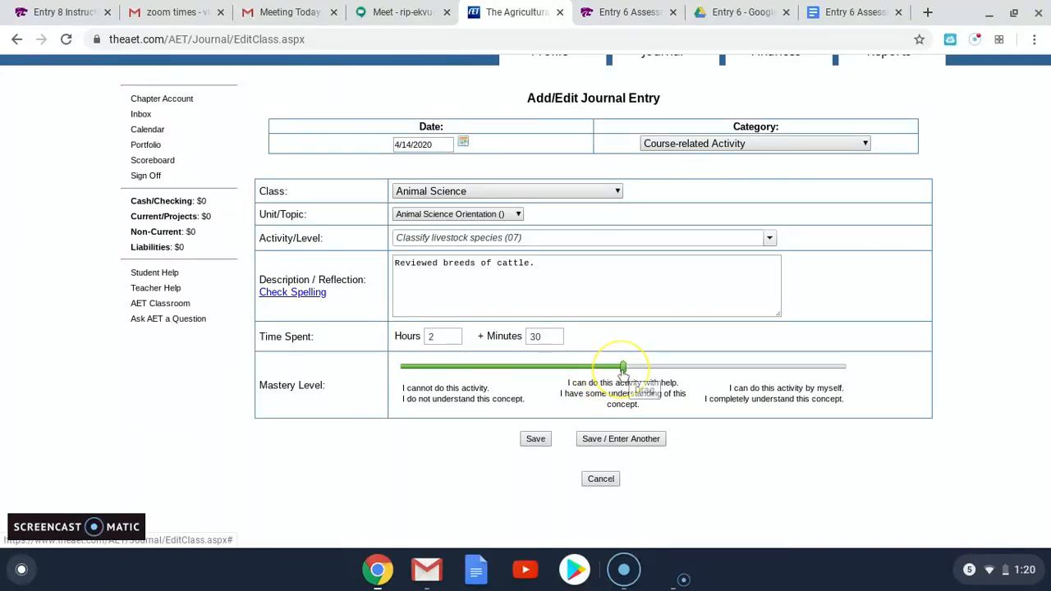
{"action": "left_click_drag", "start_coordinate": [622, 369], "coordinate": [778, 372]}
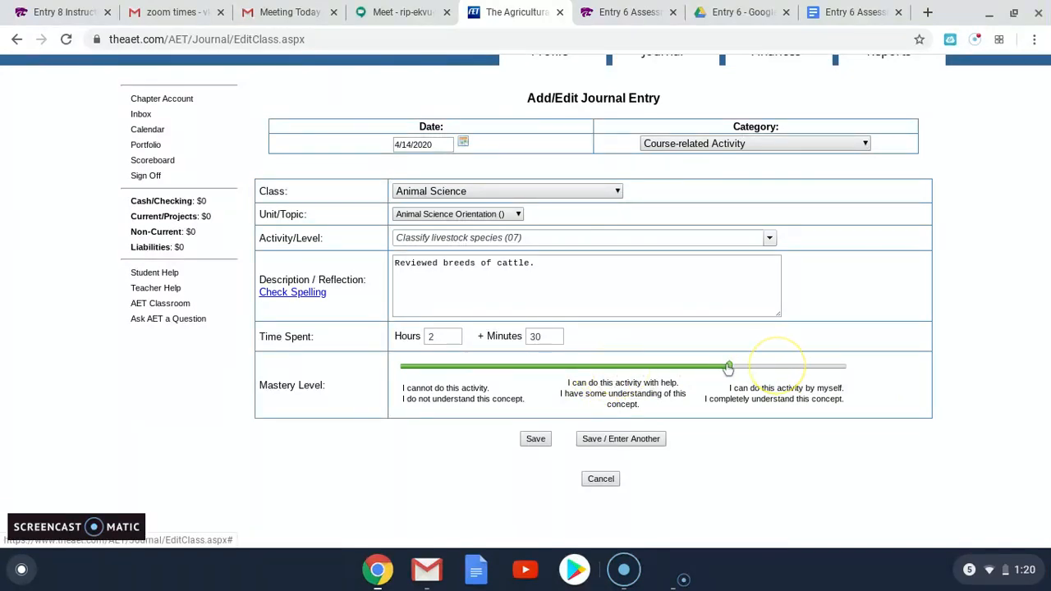
{"action": "left_click_drag", "start_coordinate": [713, 370], "coordinate": [810, 363]}
{"action": "left_click", "coordinate": [648, 441]}
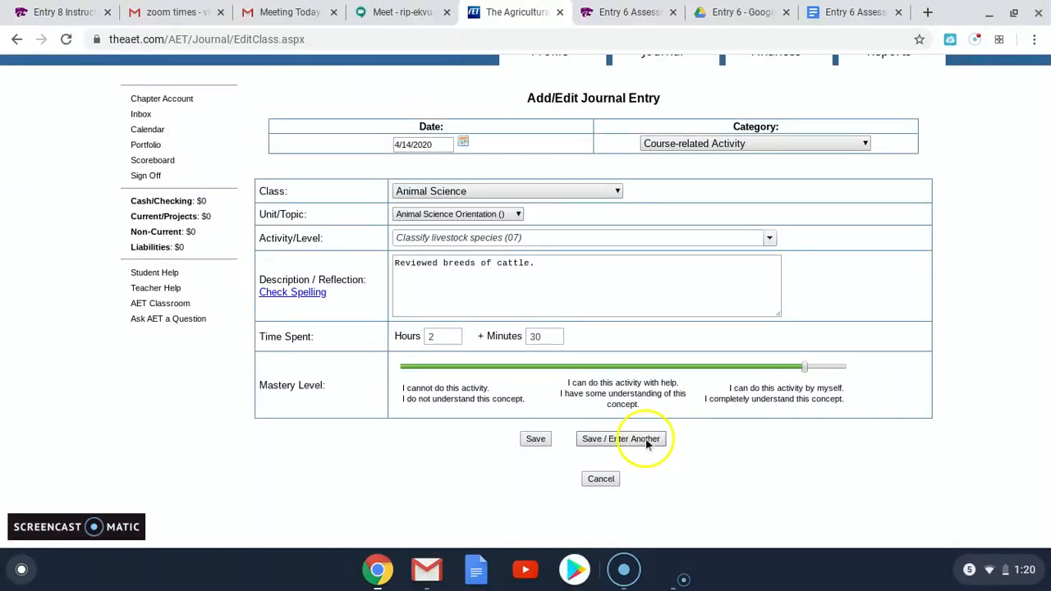
{"action": "left_click", "coordinate": [731, 146]}
{"action": "left_click", "coordinate": [731, 146]}
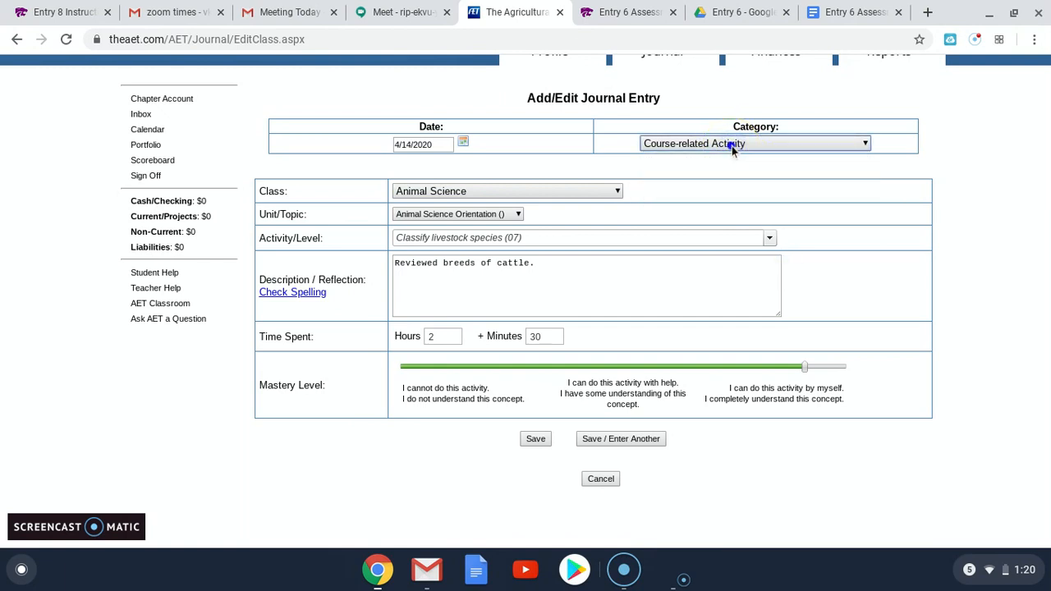
{"action": "left_click", "coordinate": [536, 439]}
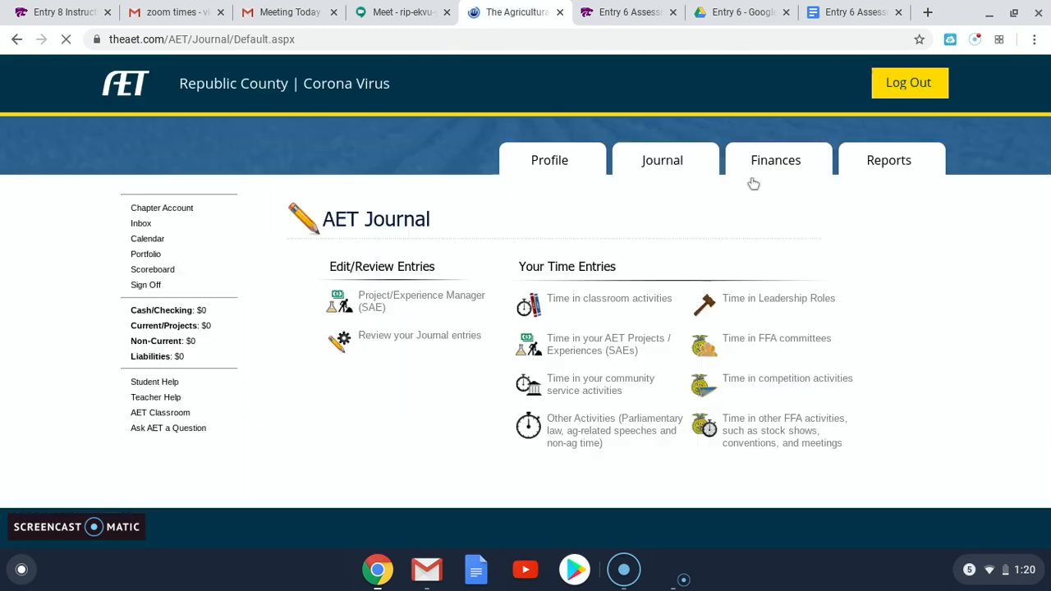
- Start a journal entry for time in AET Projects / Experiences (SAEs) and choose the project Poultry Production
{"action": "left_click", "coordinate": [603, 330]}
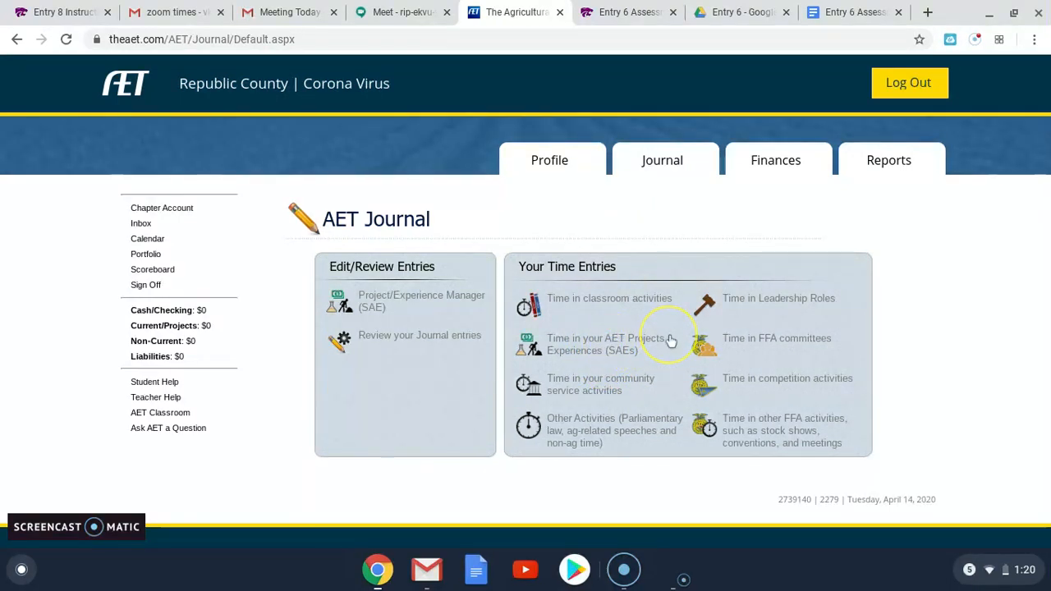
{"action": "left_click", "coordinate": [596, 346]}
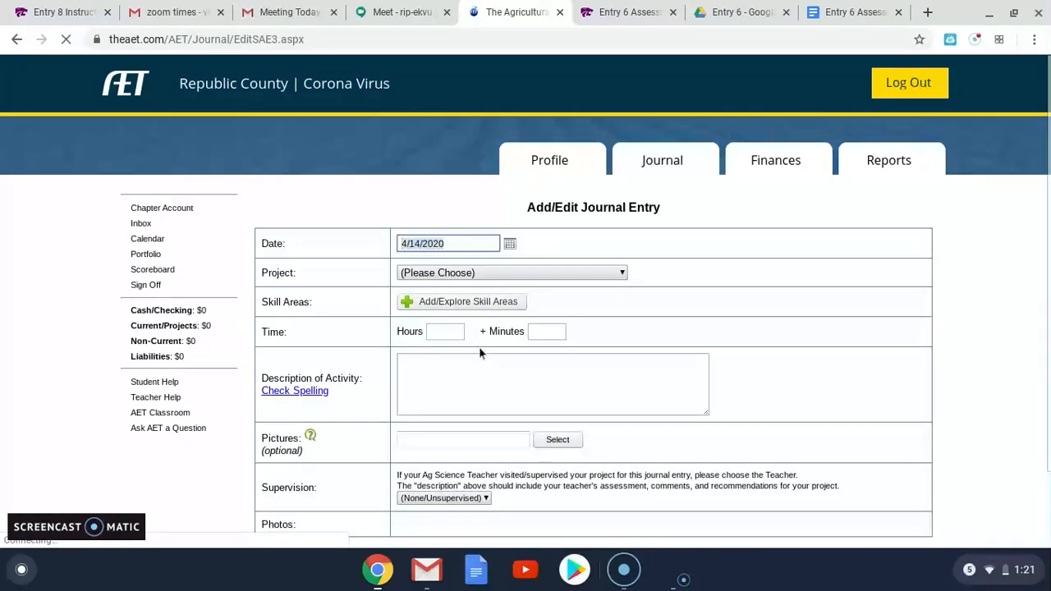
{"action": "scroll", "coordinate": [682, 269], "scroll_direction": "down", "scroll_amount": 1}
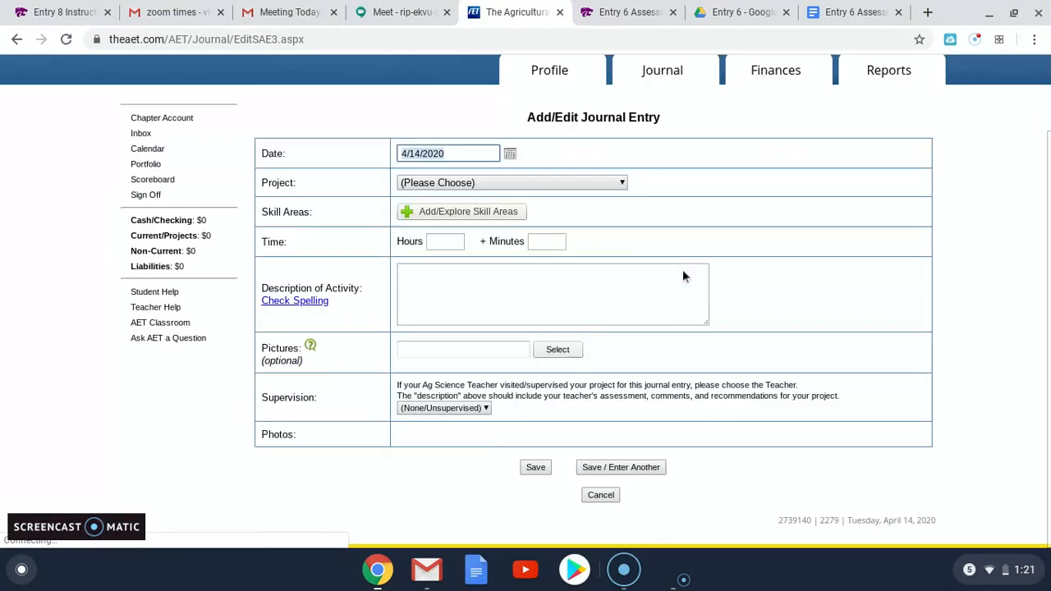
{"action": "left_click", "coordinate": [510, 182]}
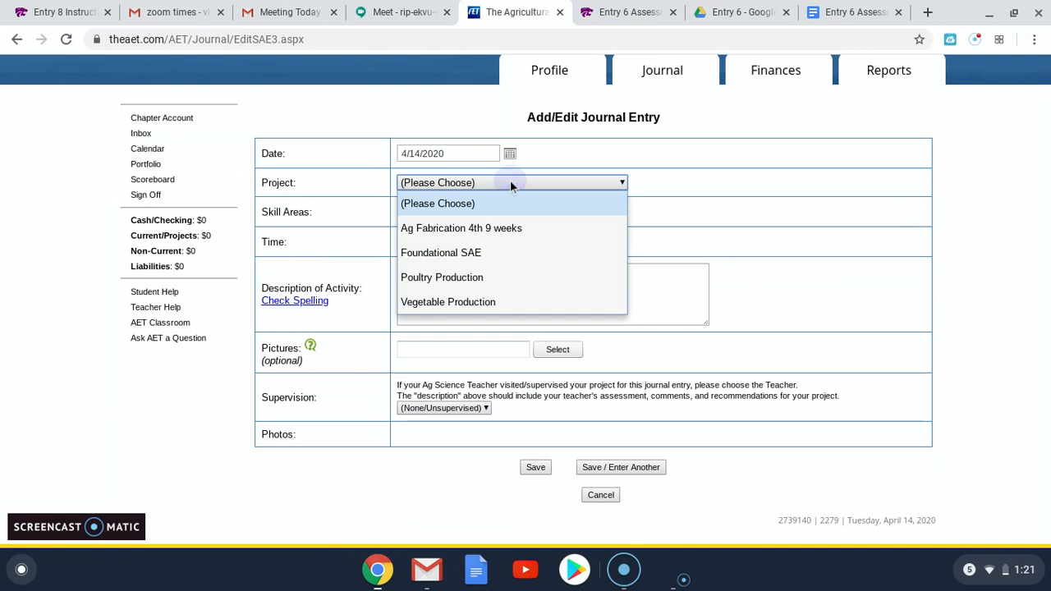
{"action": "left_click", "coordinate": [515, 279]}
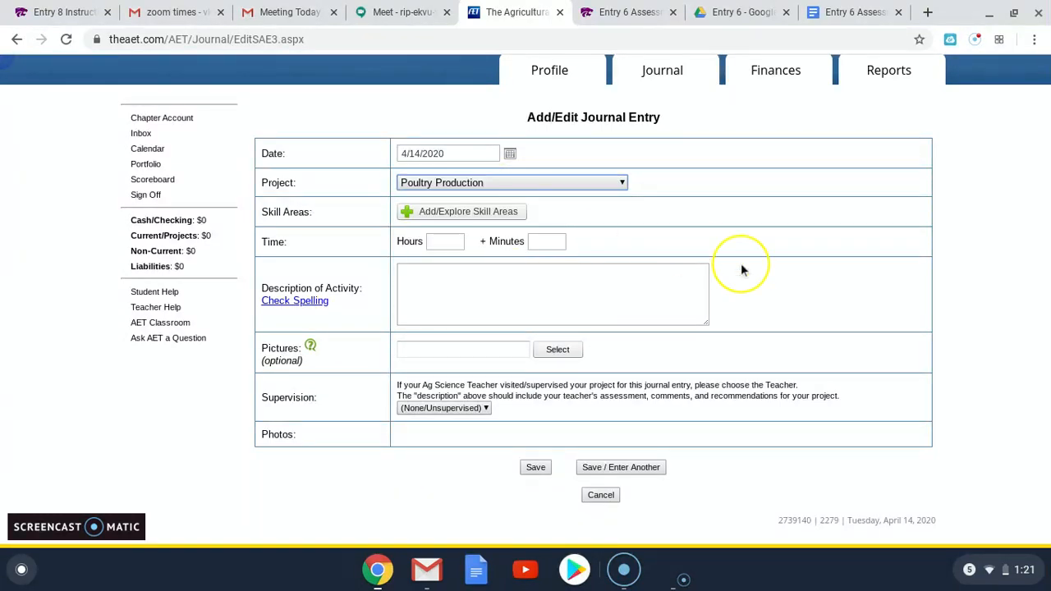
{"action": "scroll", "coordinate": [740, 263], "scroll_direction": "up", "scroll_amount": 1}
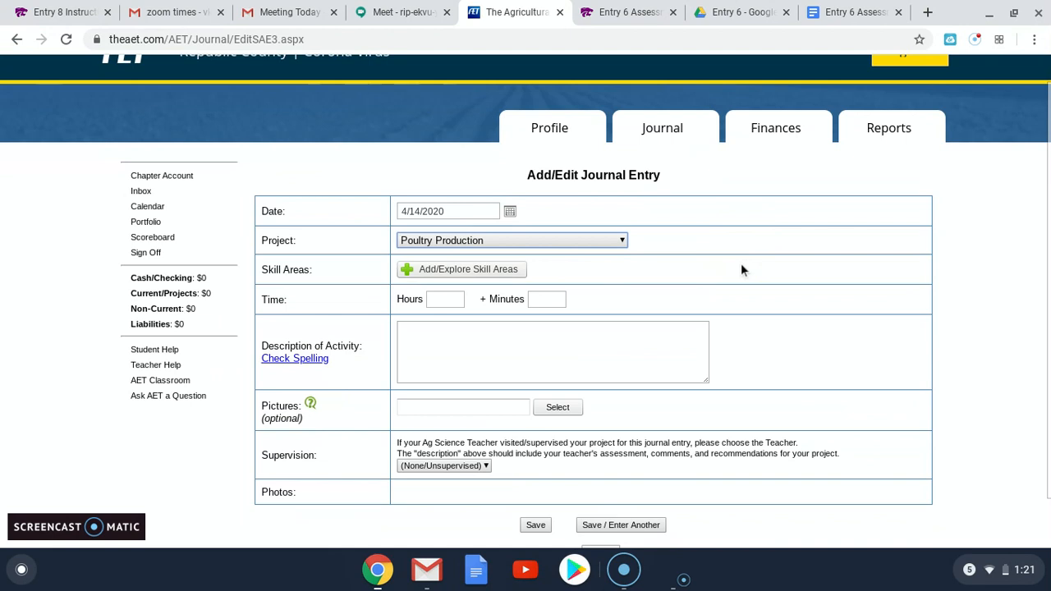
- Add the Animal Systems skill AS.02.01, management techniques that ensure animal welfare, and save it back to the journal entry
{"action": "left_click", "coordinate": [487, 273]}
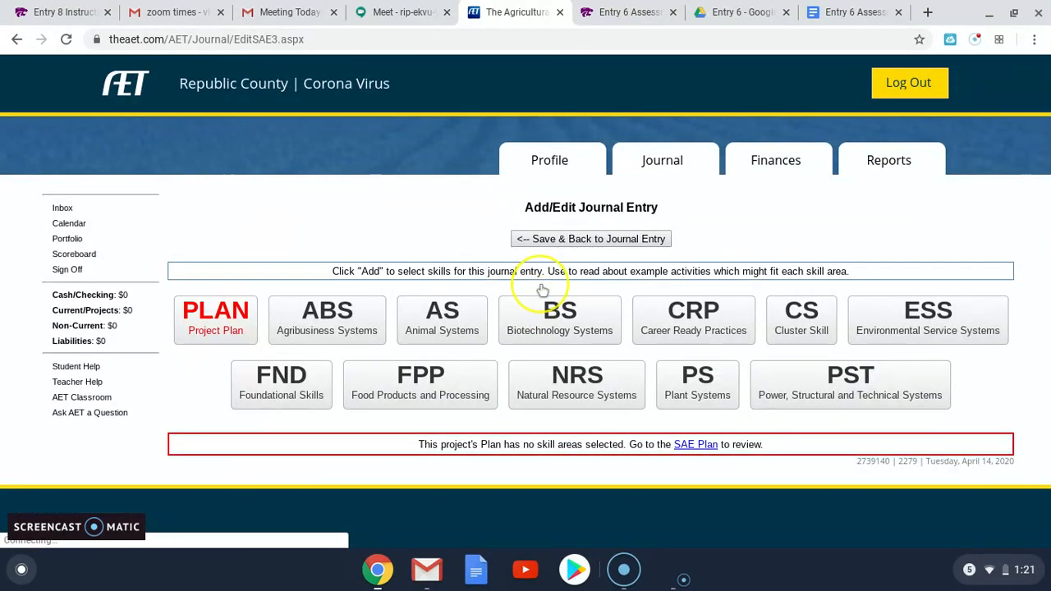
{"action": "left_click", "coordinate": [317, 324]}
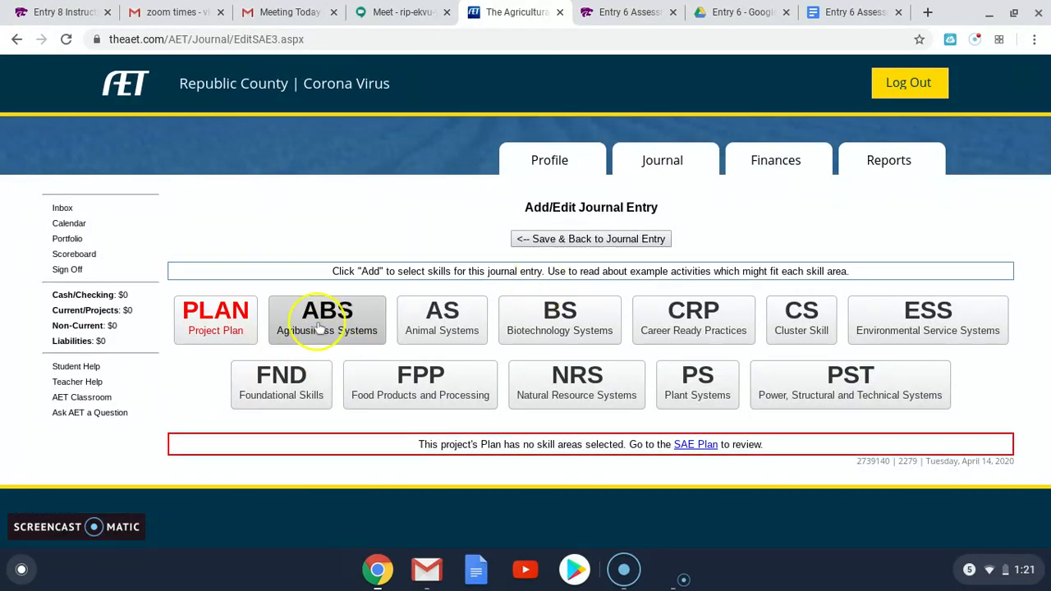
{"action": "left_click", "coordinate": [447, 324]}
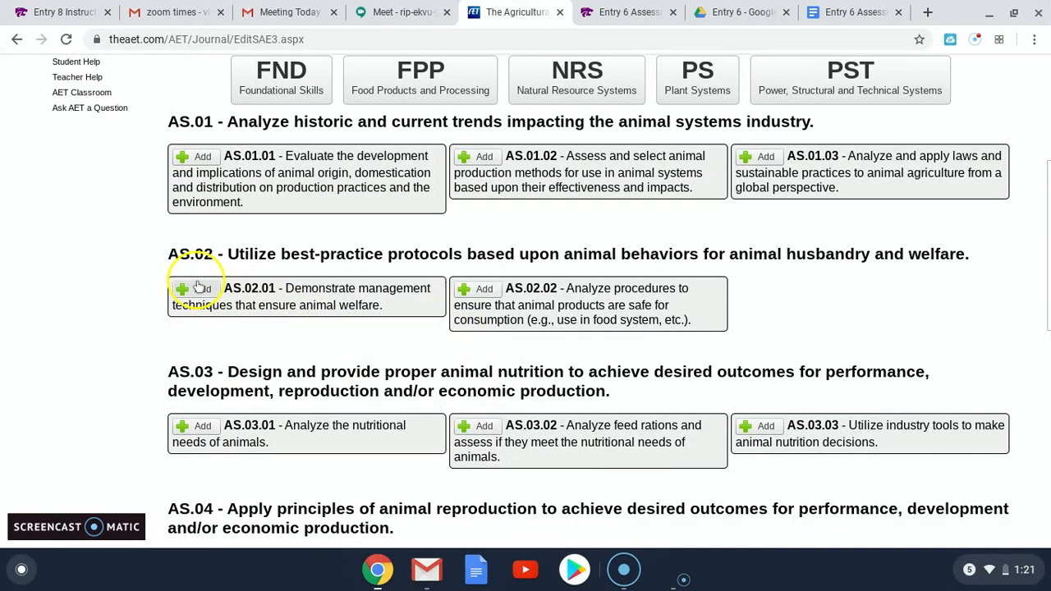
{"action": "left_click", "coordinate": [199, 288]}
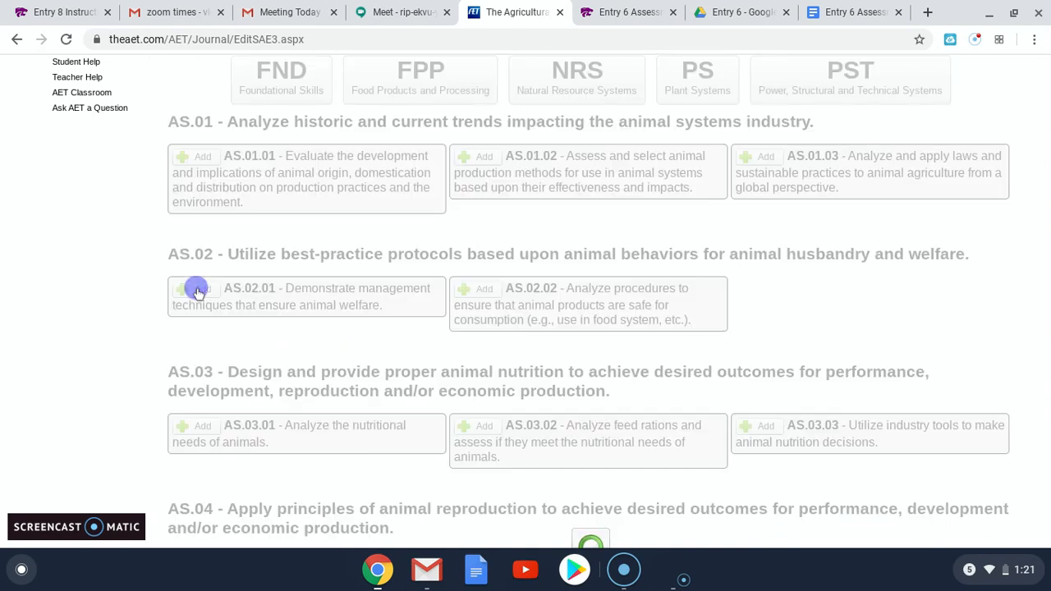
{"action": "scroll", "coordinate": [429, 293], "scroll_direction": "up", "scroll_amount": 3}
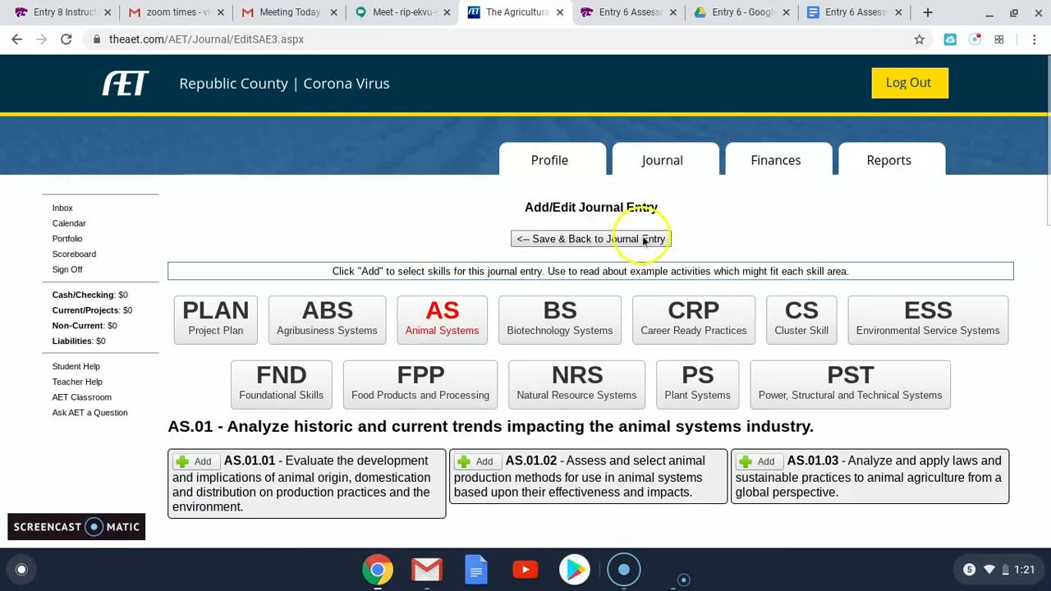
{"action": "left_click", "coordinate": [643, 238]}
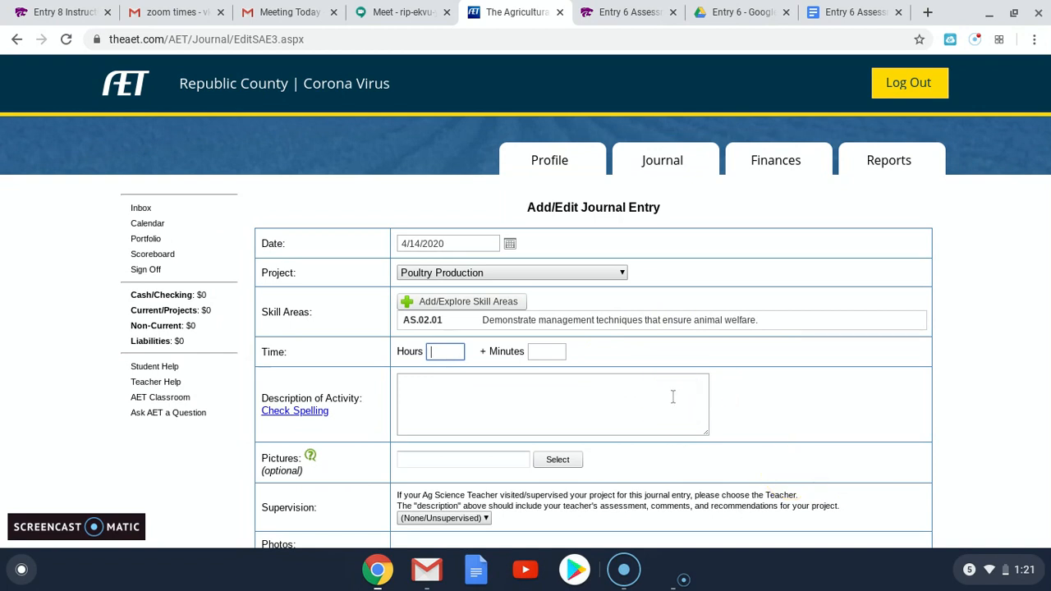
- Set the time to 3 hours and describe the activity as "Ensured that the coop was fixed up and in good working order."
{"action": "left_click", "coordinate": [642, 385]}
{"action": "type", "text": "3"}
{"action": "left_click", "coordinate": [578, 413]}
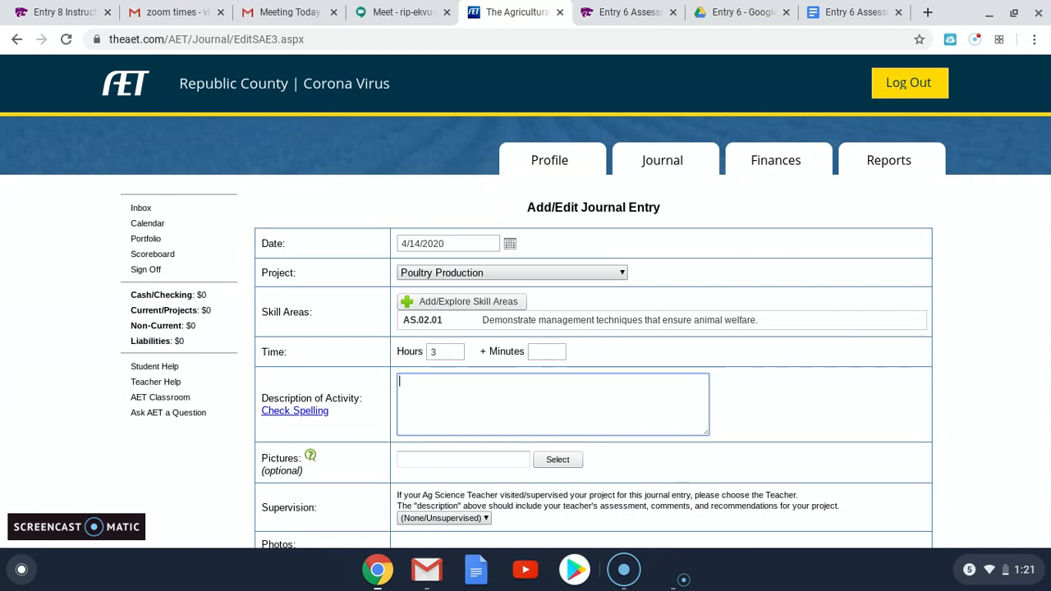
{"action": "type", "text": "Ens"}
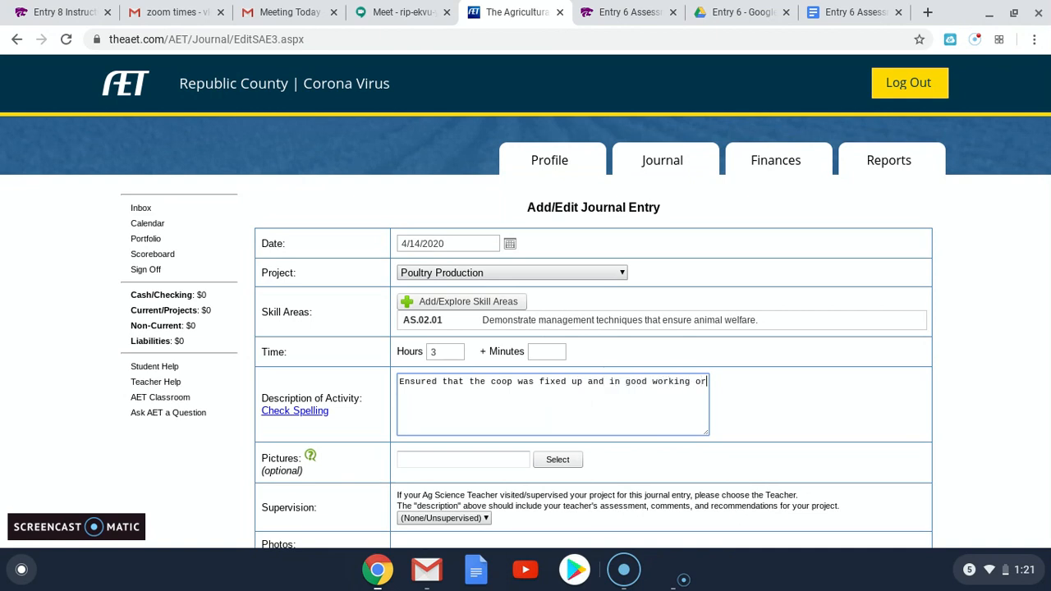
- Check the supervision choices, keep None/Unsupervised, and save the poultry project's journal entry
{"action": "scroll", "coordinate": [558, 312], "scroll_direction": "down", "scroll_amount": 2}
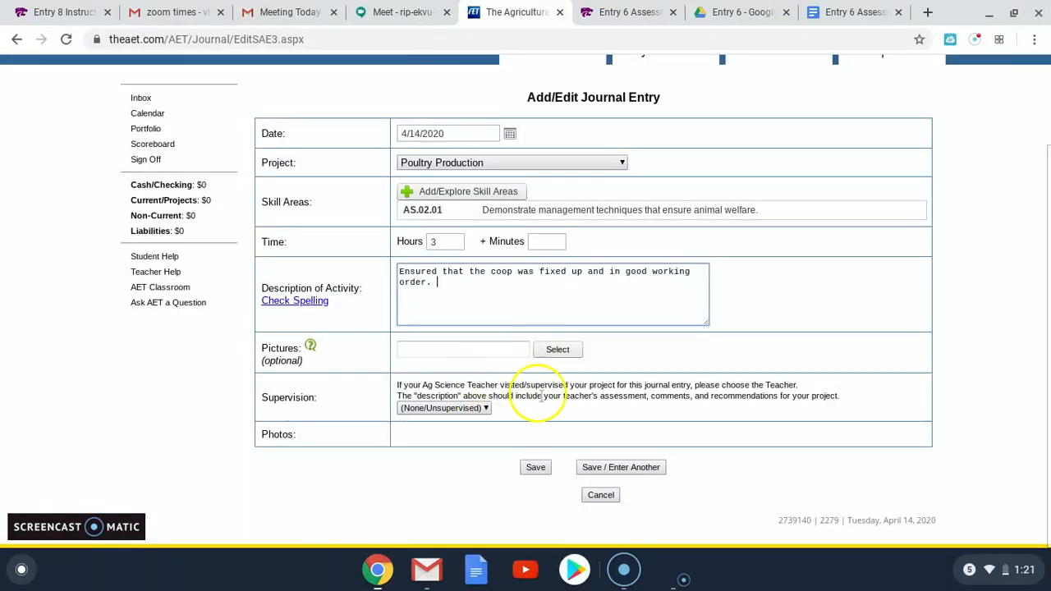
{"action": "left_click", "coordinate": [481, 407]}
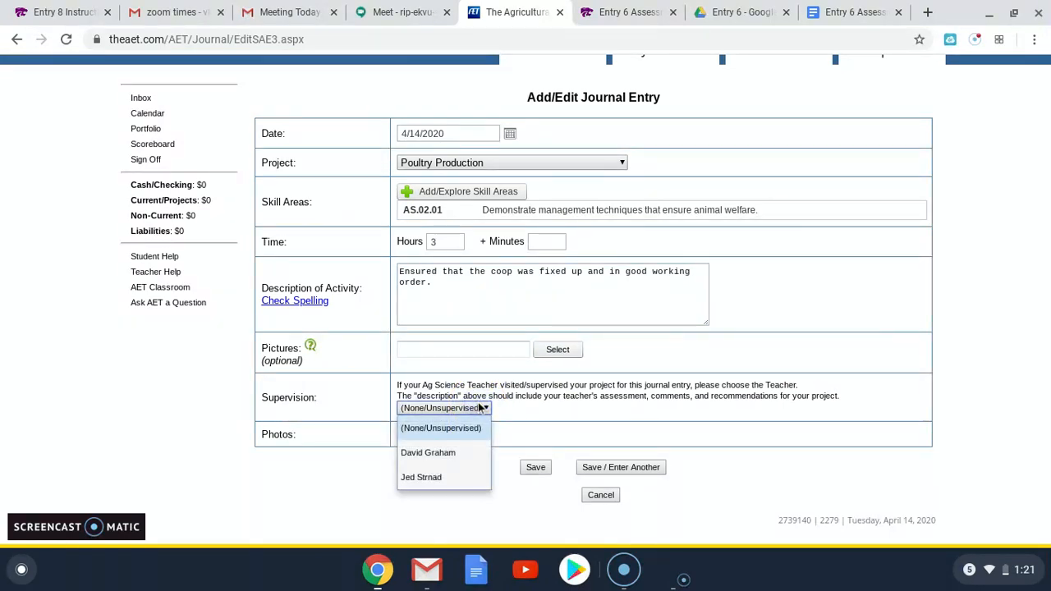
{"action": "left_click", "coordinate": [539, 395]}
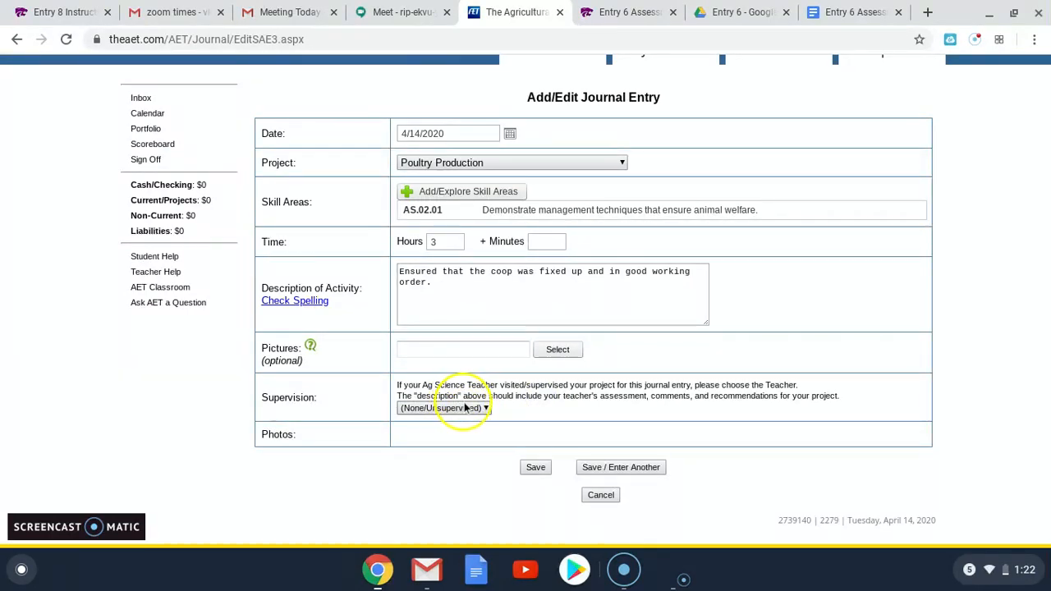
{"action": "left_click", "coordinate": [543, 468]}
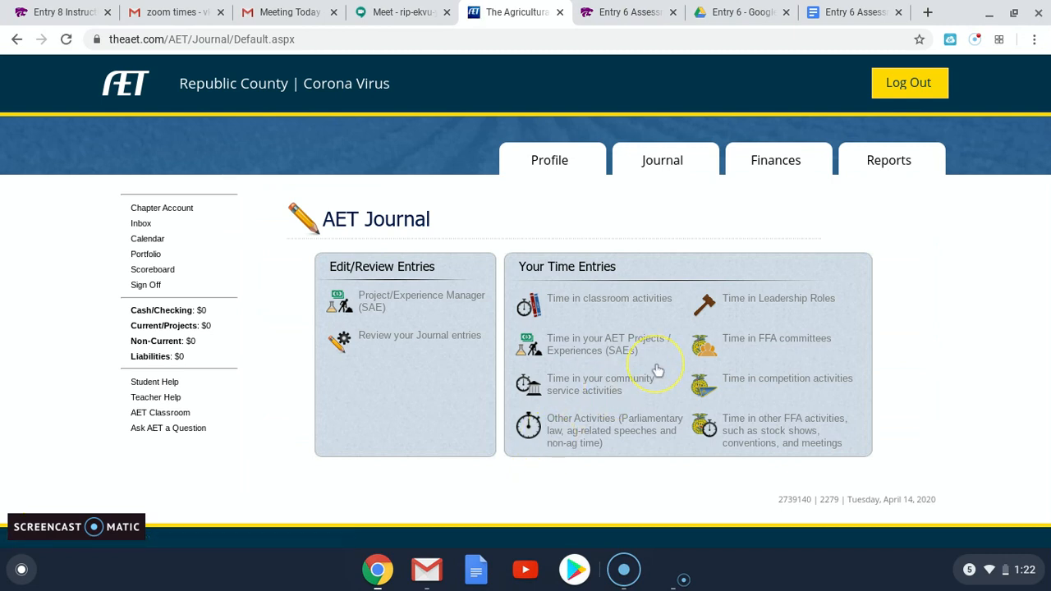
- Start a journal entry for time in community service activities, with "Highway Cleanup" as the group served
{"action": "left_click", "coordinate": [590, 393]}
{"action": "scroll", "coordinate": [619, 284], "scroll_direction": "down", "scroll_amount": 1}
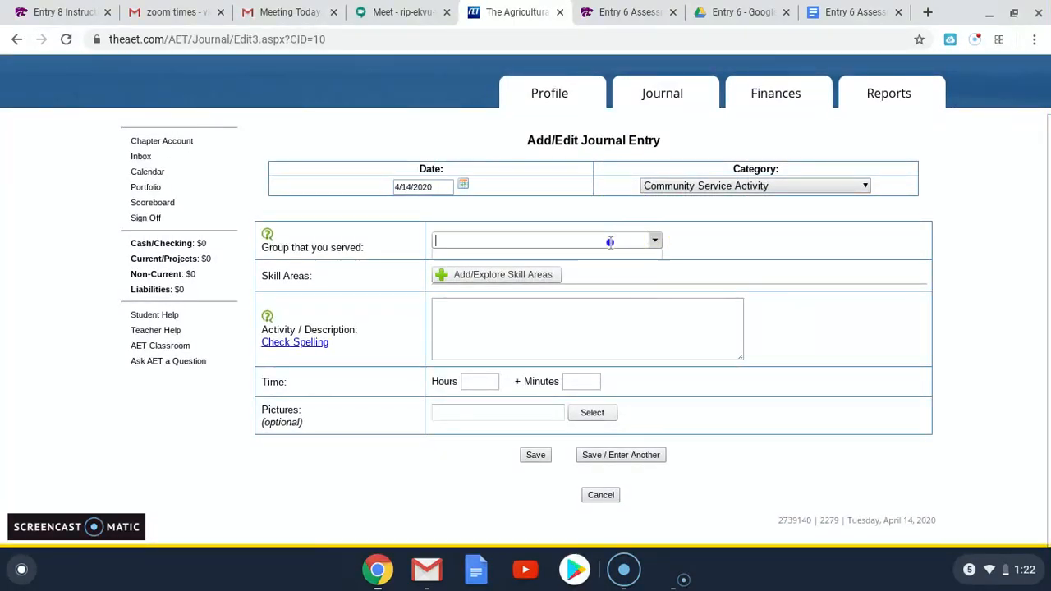
{"action": "left_click", "coordinate": [474, 237]}
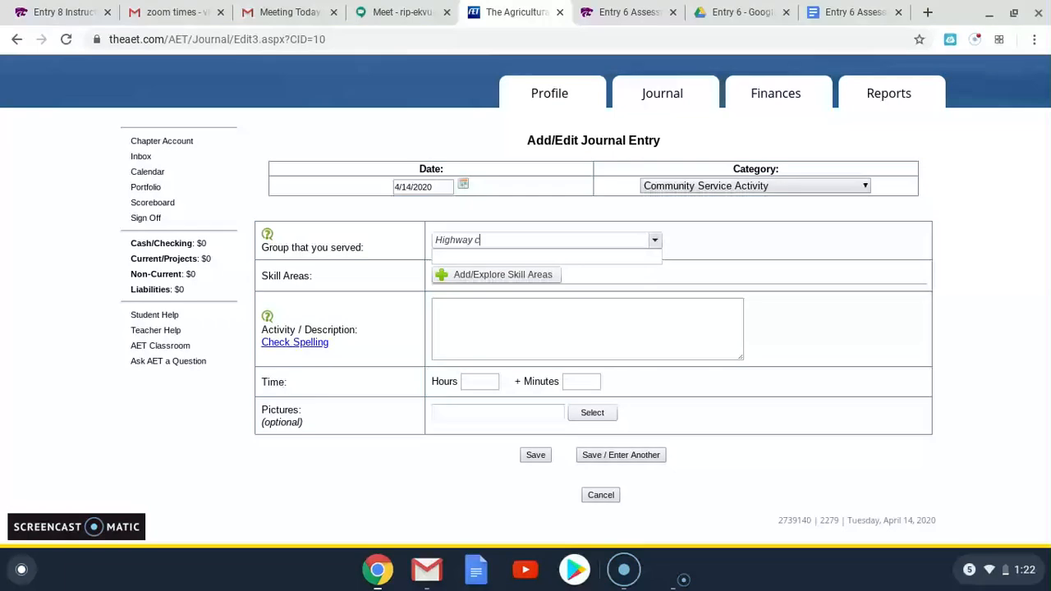
{"action": "type", "text": "Highway Cleanup"}
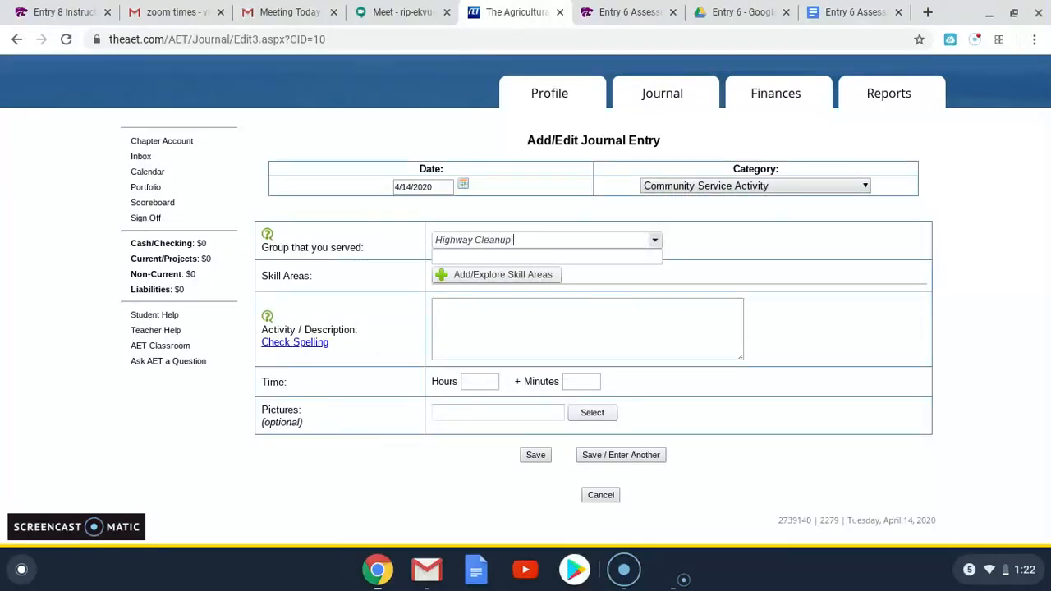
- Add the Career Ready Practices skill CRP.01.01, personal responsibility in the workplace and community, and save it back to the journal entry
{"action": "left_click", "coordinate": [465, 275]}
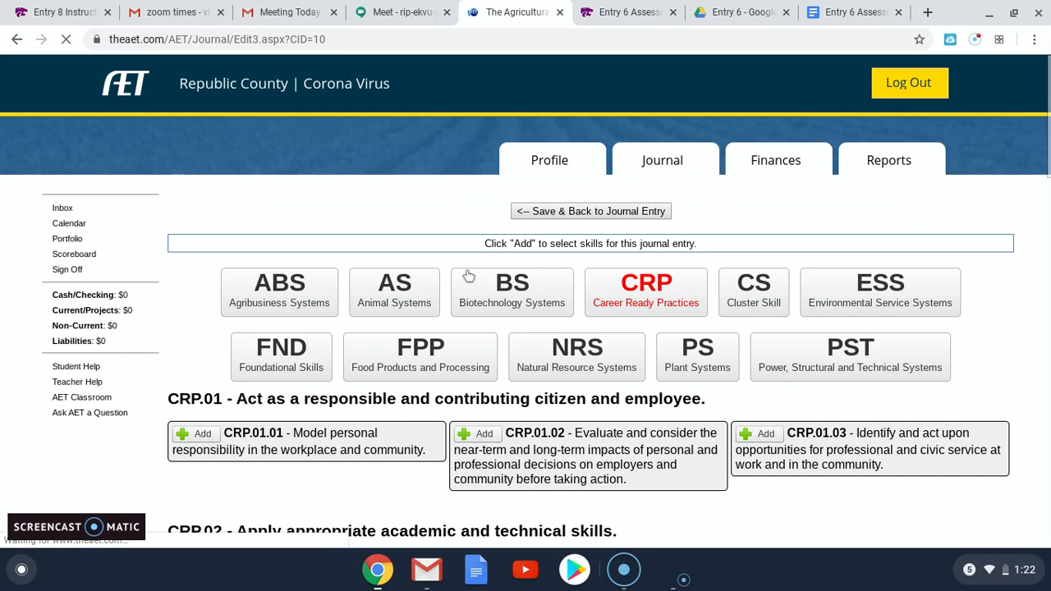
{"action": "left_click", "coordinate": [800, 220]}
{"action": "scroll", "coordinate": [806, 223], "scroll_direction": "down", "scroll_amount": 1}
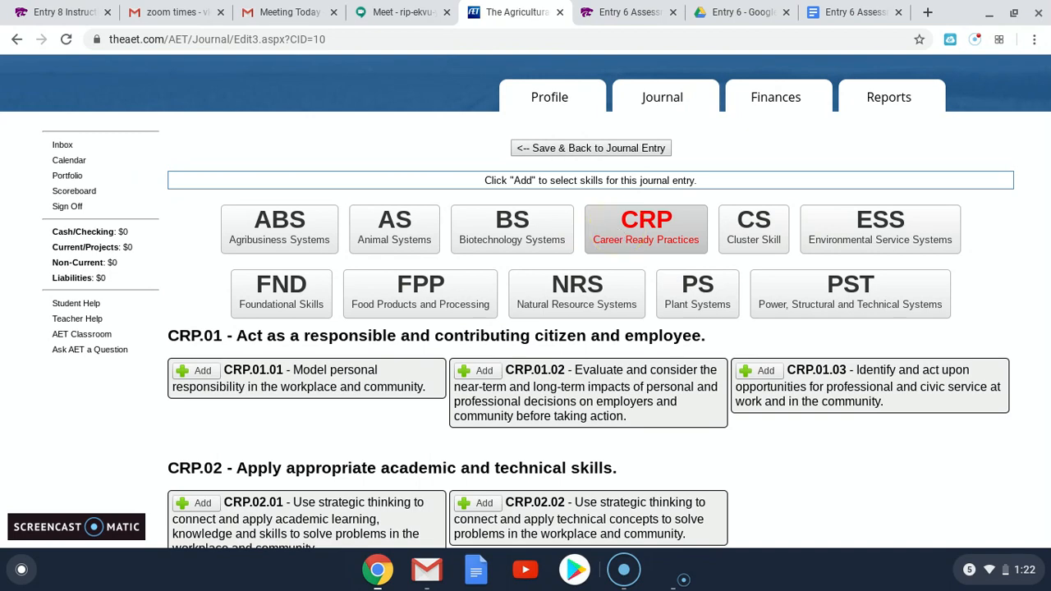
{"action": "left_click", "coordinate": [649, 233]}
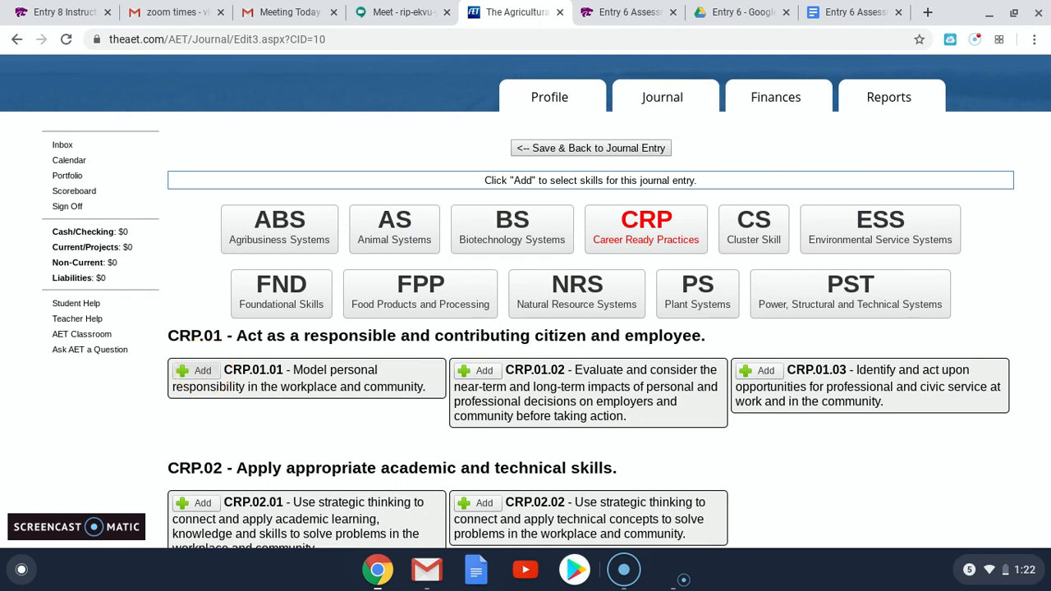
{"action": "left_click", "coordinate": [201, 371]}
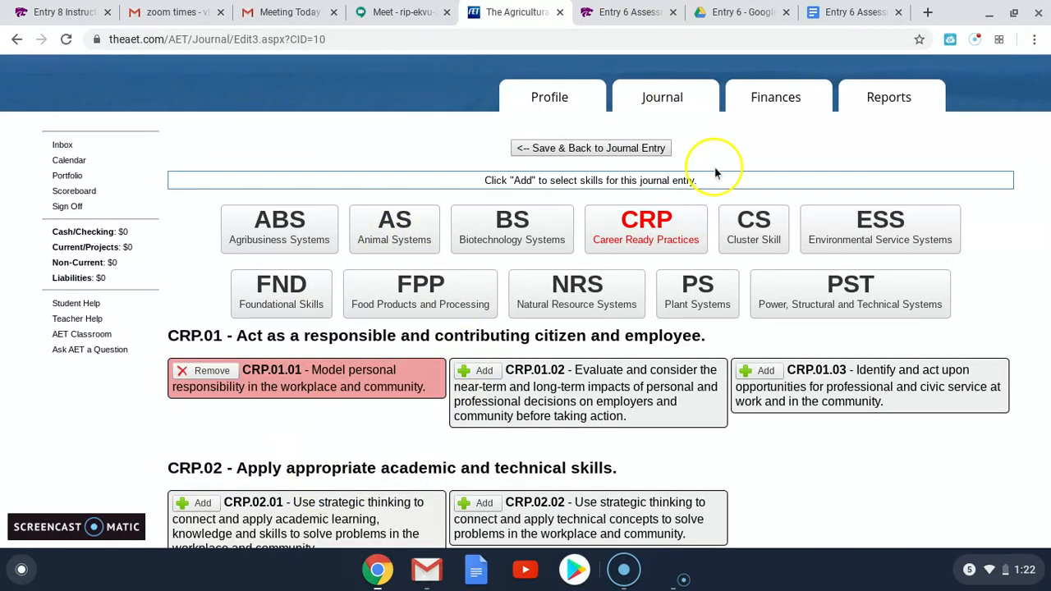
{"action": "left_click", "coordinate": [615, 147]}
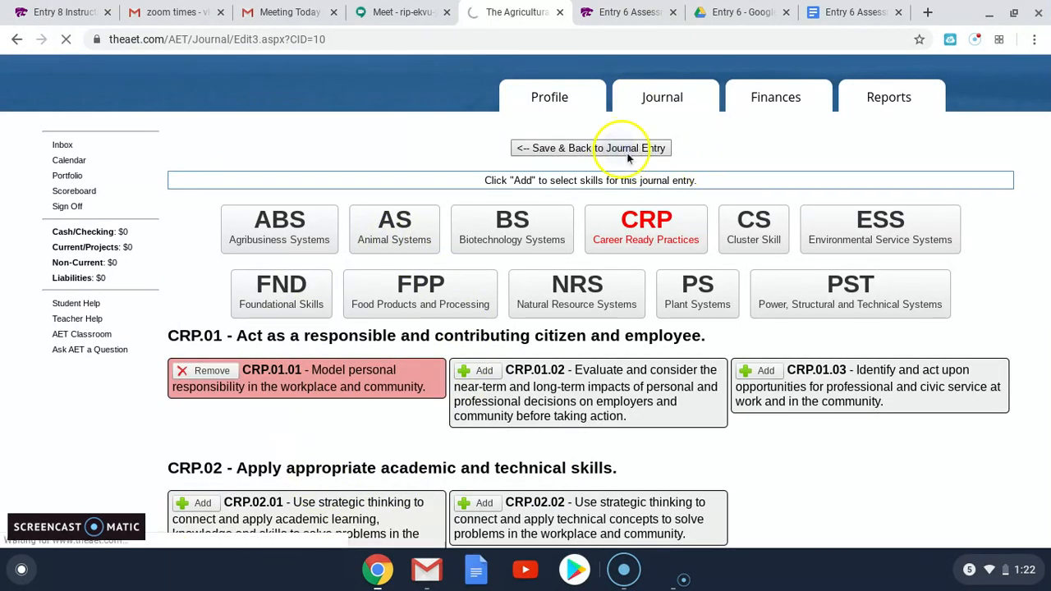
{"action": "scroll", "coordinate": [520, 392], "scroll_direction": "down", "scroll_amount": 1}
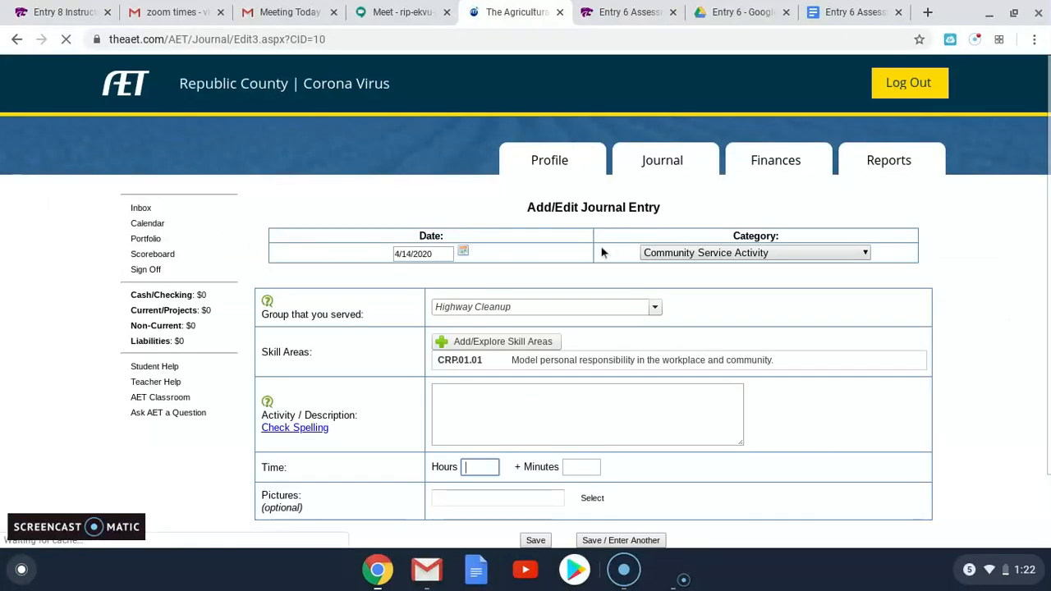
- Describe the highway cleanup as "Picked up trash along highway 81.", set the time to 3 hours, and save the journal entry
{"action": "left_click", "coordinate": [526, 316]}
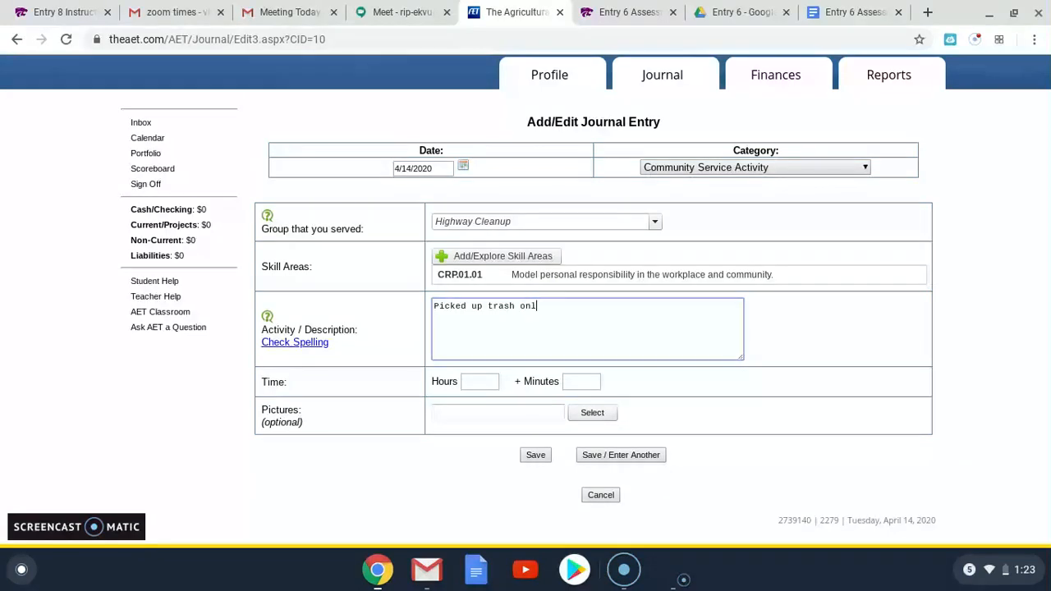
{"action": "type", "text": "Picked up trash along hifh"}
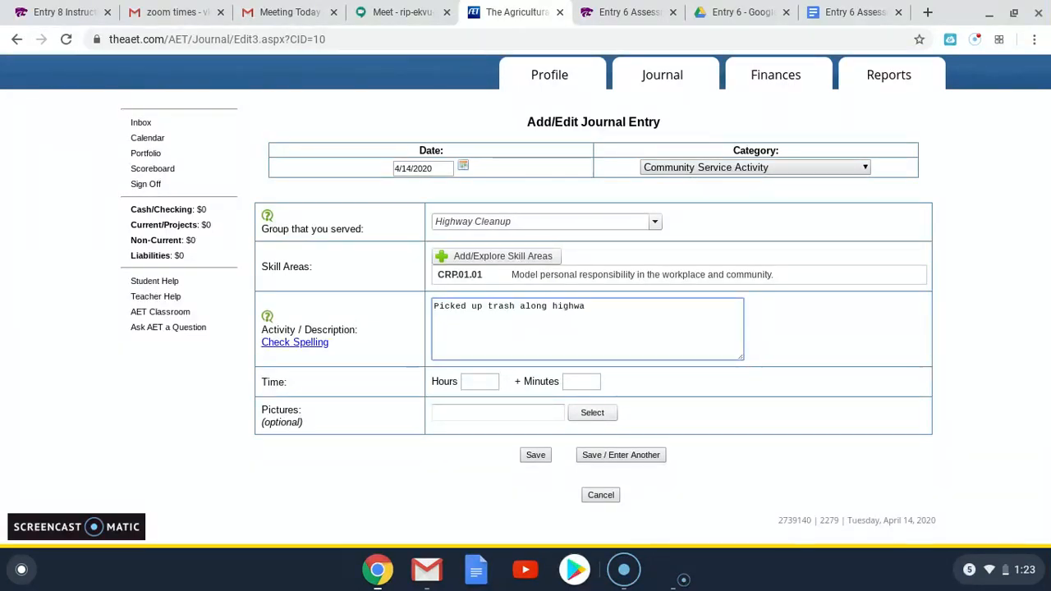
{"action": "left_click", "coordinate": [482, 382]}
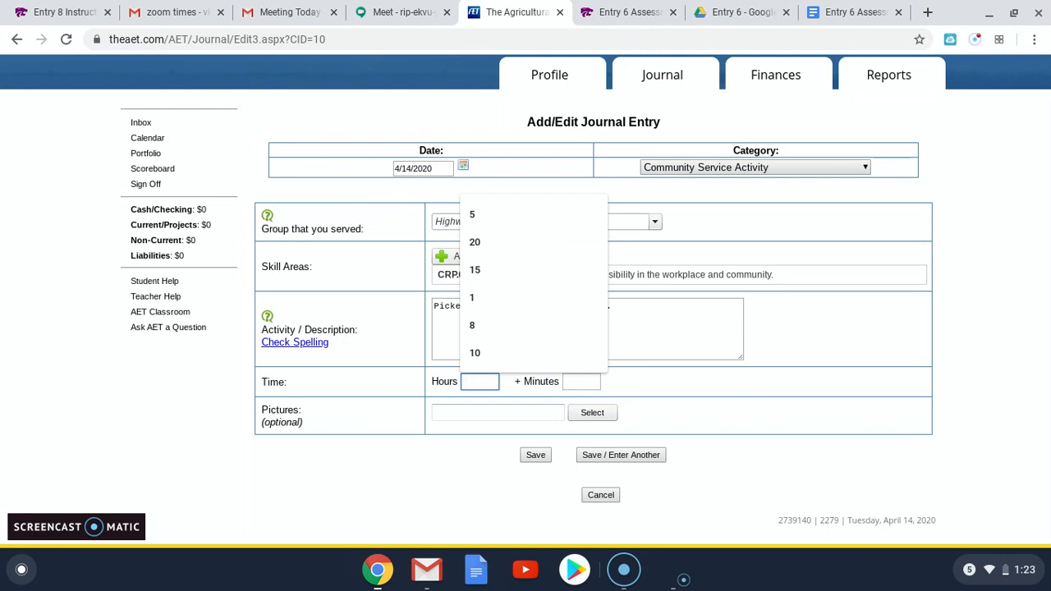
{"action": "type", "text": "3"}
{"action": "left_click", "coordinate": [496, 450]}
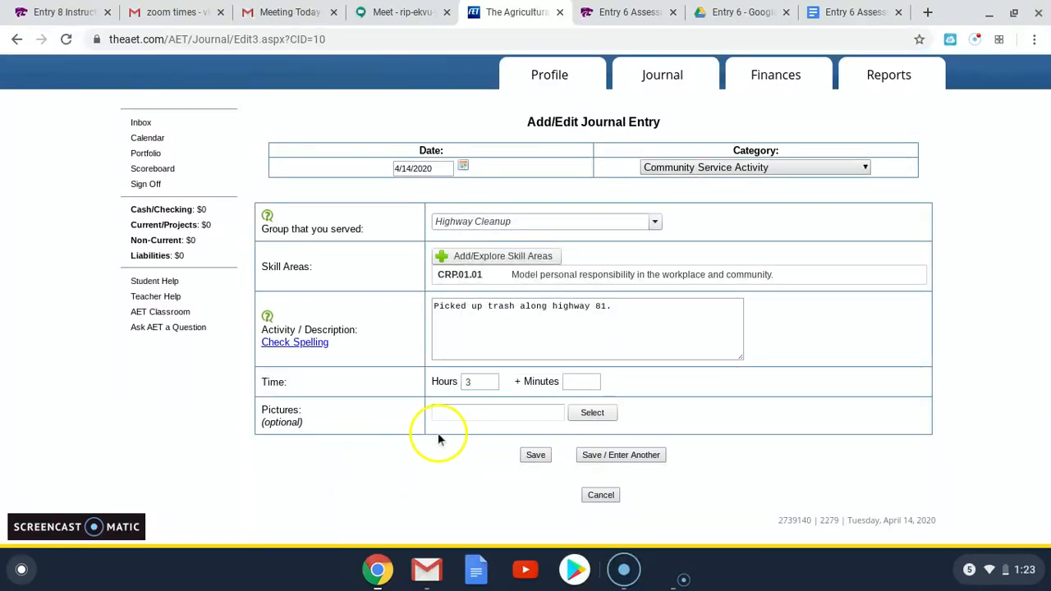
{"action": "left_click", "coordinate": [536, 455]}
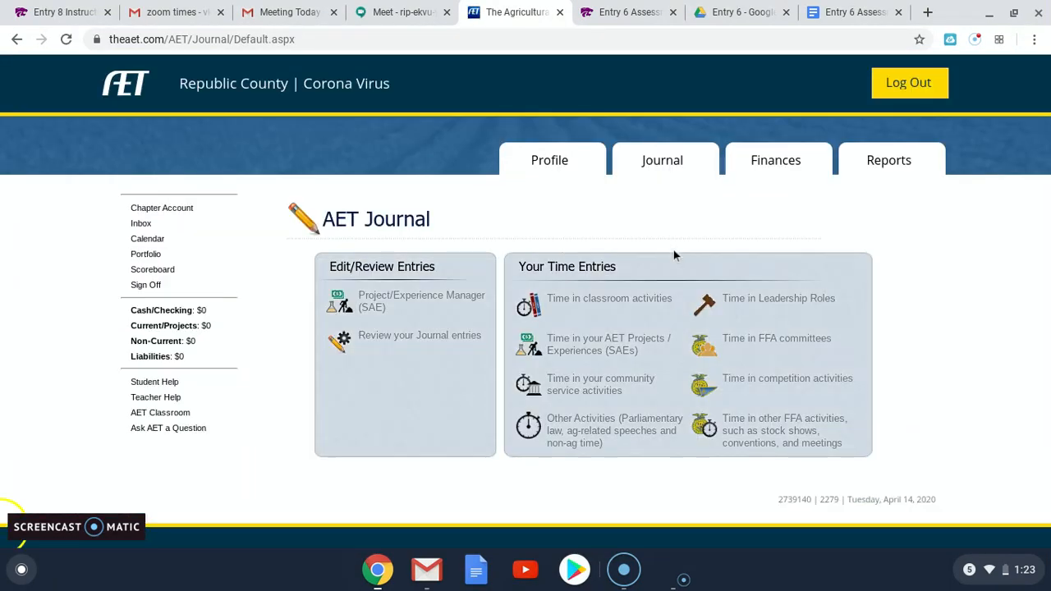
{"action": "left_click", "coordinate": [562, 392]}
{"action": "left_click", "coordinate": [589, 420]}
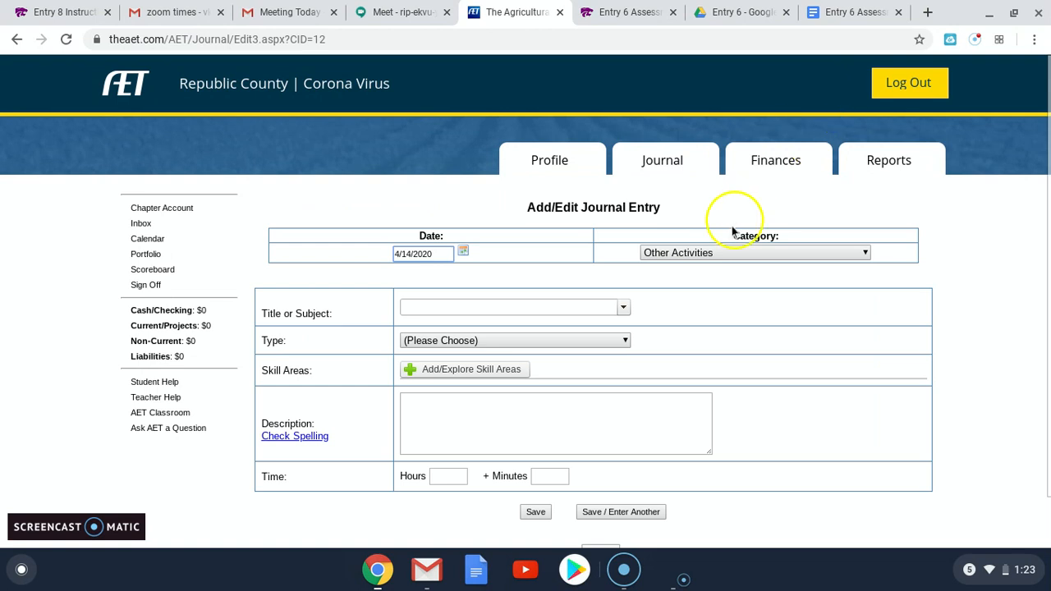
{"action": "left_click", "coordinate": [658, 255]}
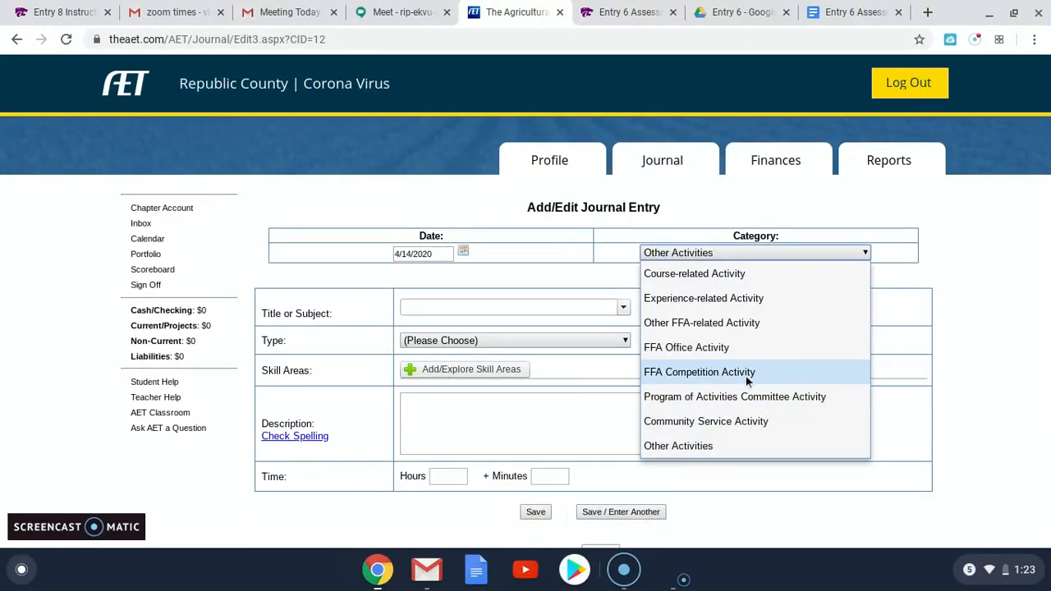
{"action": "left_click", "coordinate": [627, 450]}
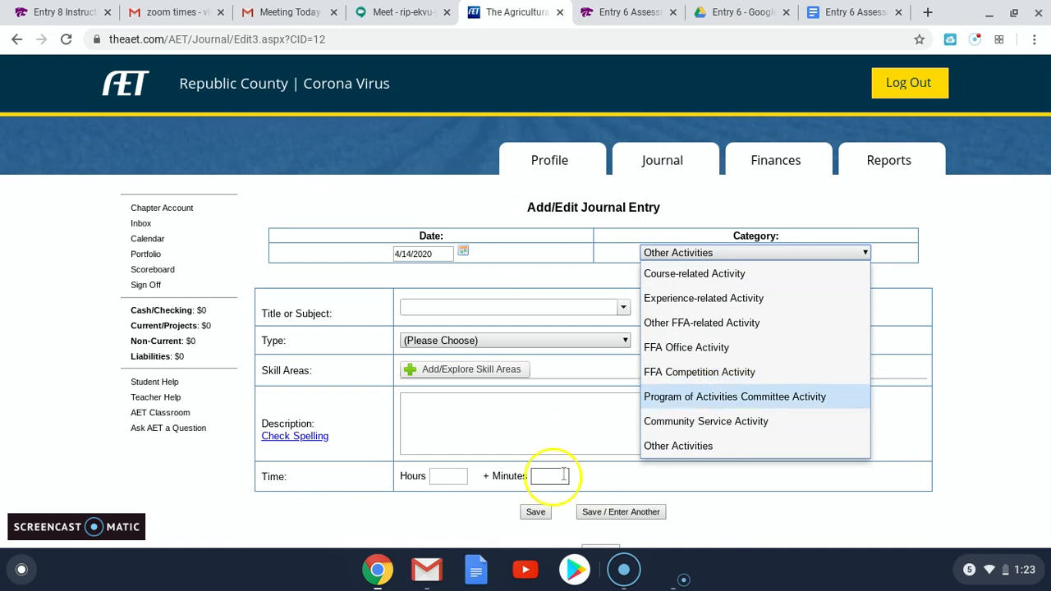
{"action": "scroll", "coordinate": [497, 462], "scroll_direction": "down", "scroll_amount": 1}
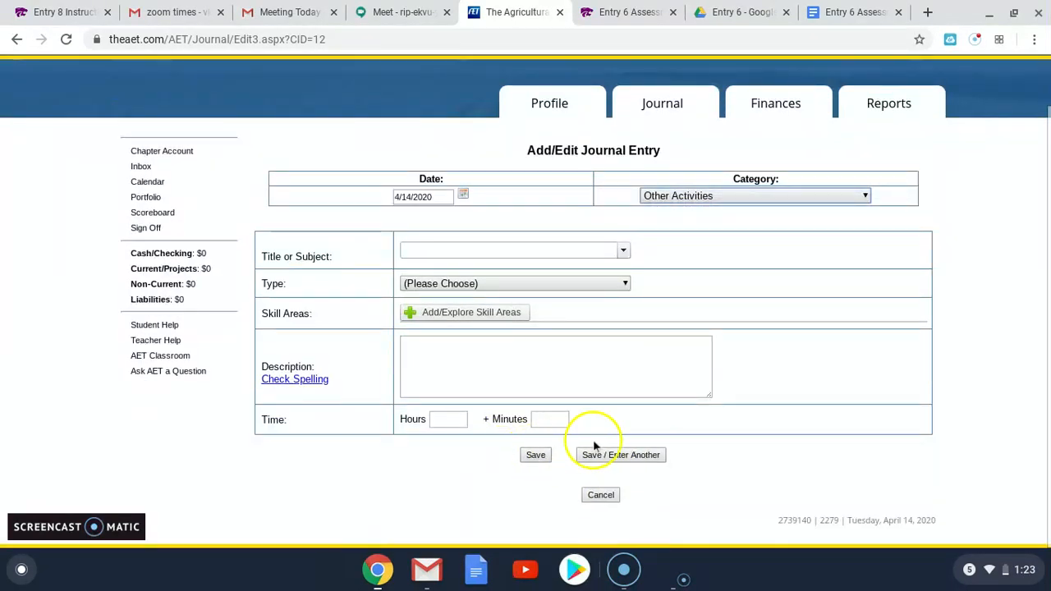
{"action": "left_click", "coordinate": [587, 491]}
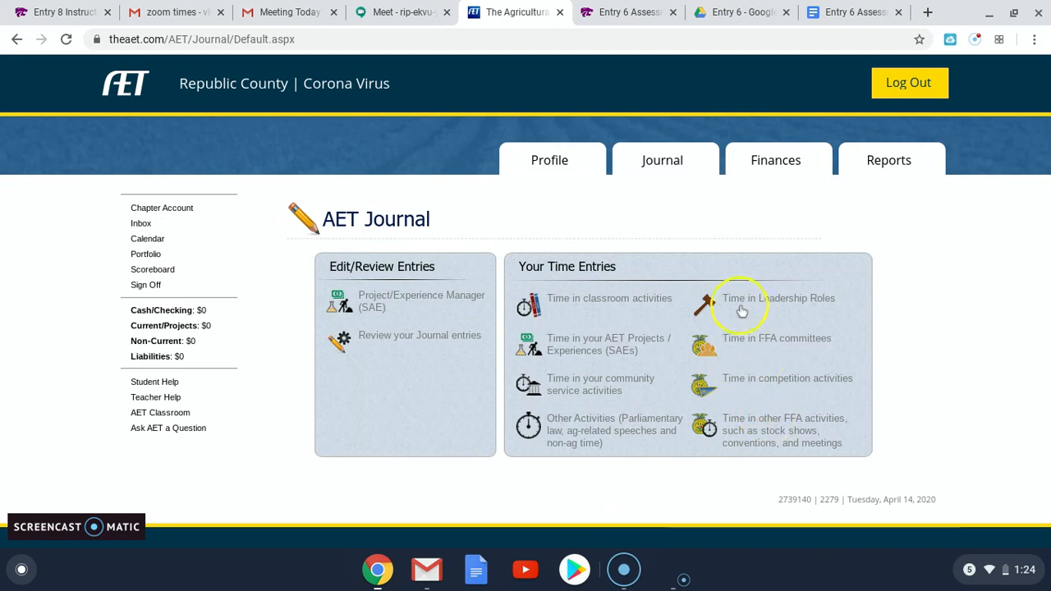
- Start a journal entry for time in competition activities, with "Poultry Judging" as the activity
{"action": "left_click", "coordinate": [702, 388]}
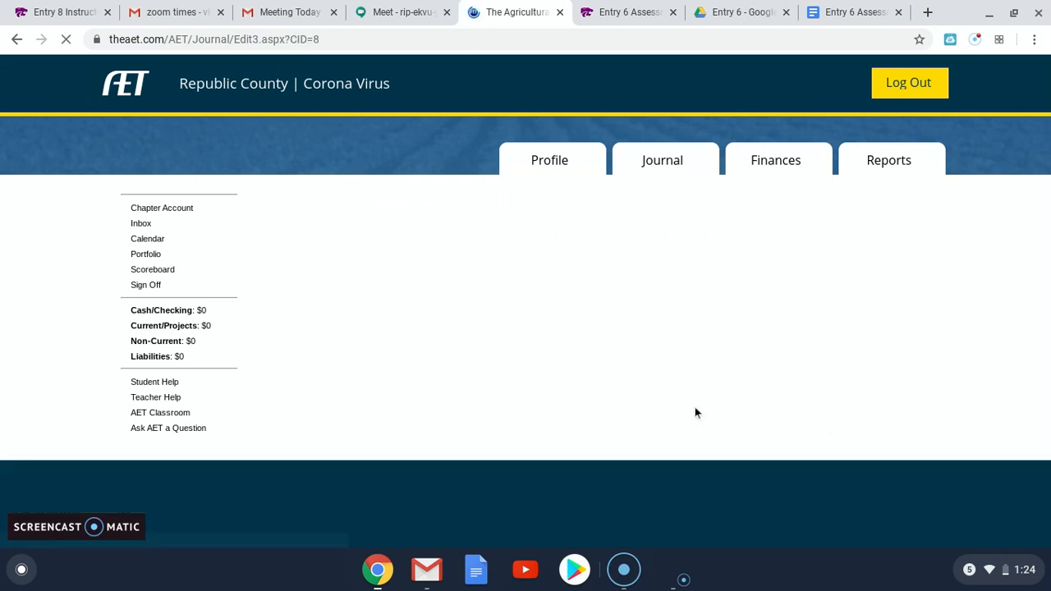
{"action": "left_click", "coordinate": [542, 305]}
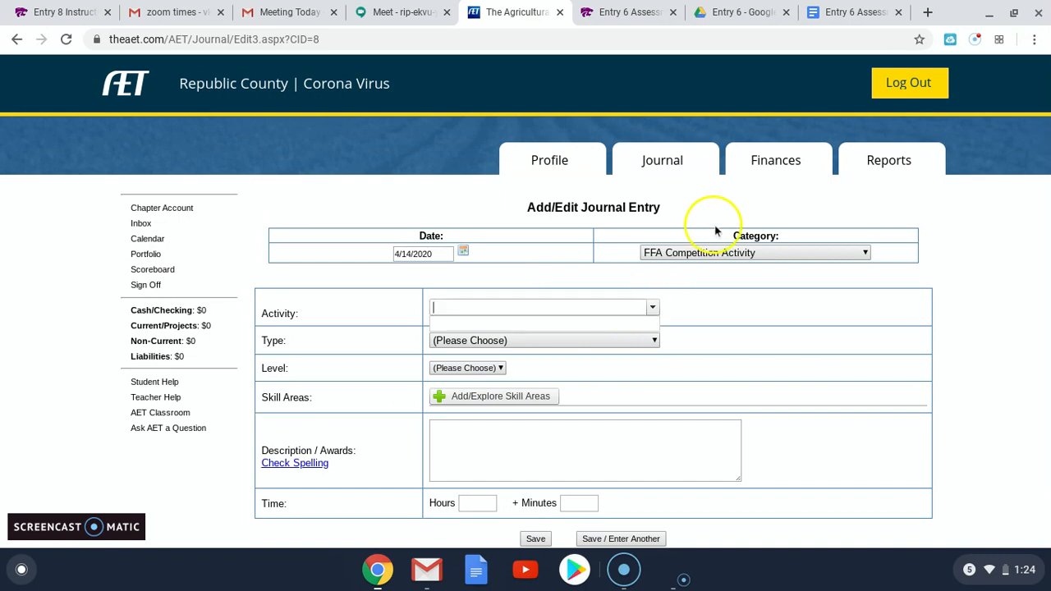
{"action": "left_click", "coordinate": [584, 342]}
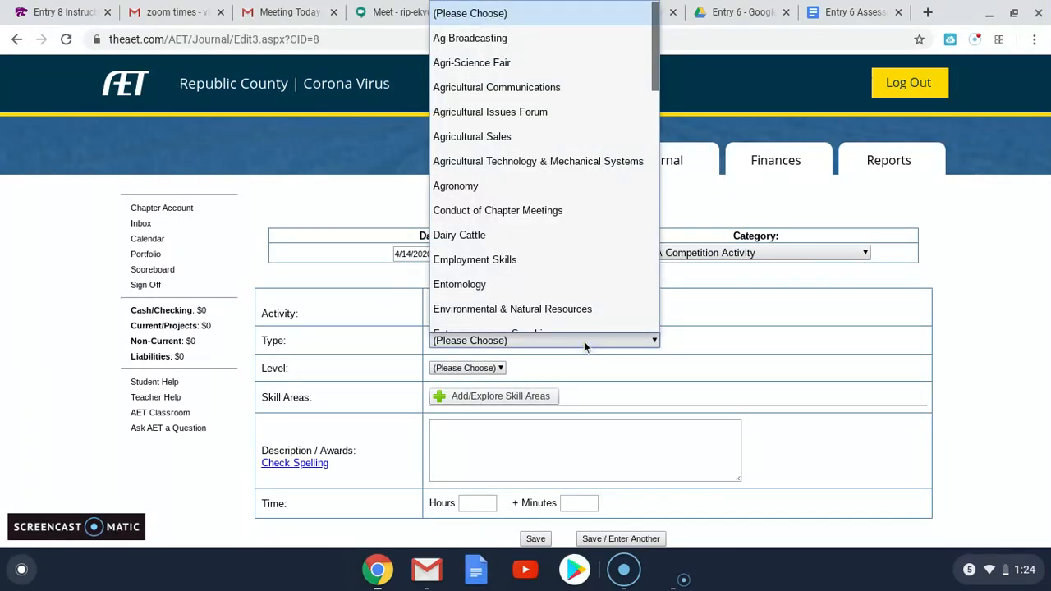
{"action": "left_click", "coordinate": [691, 302]}
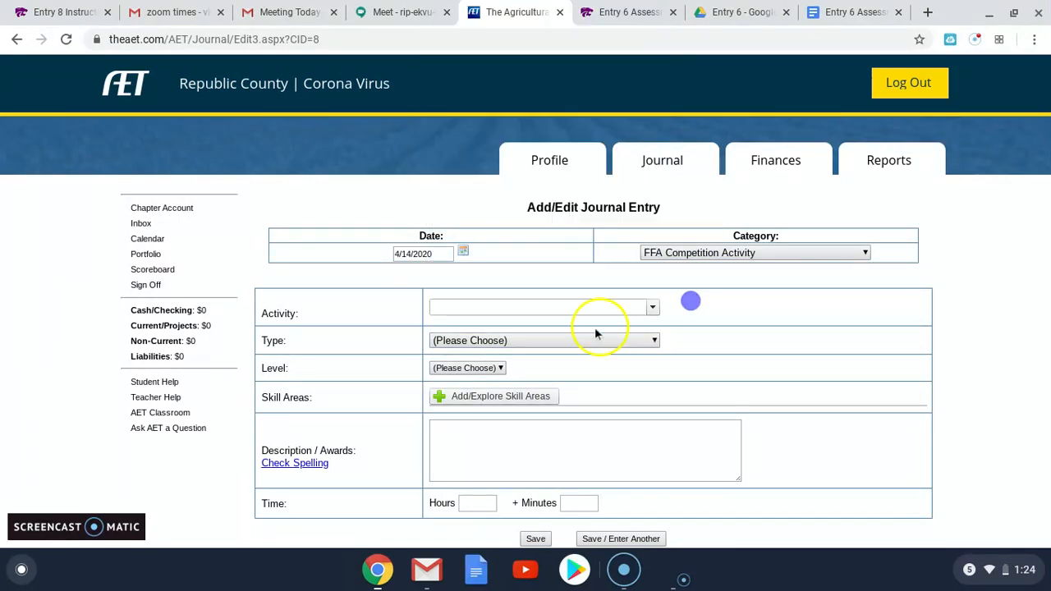
{"action": "left_click", "coordinate": [535, 305]}
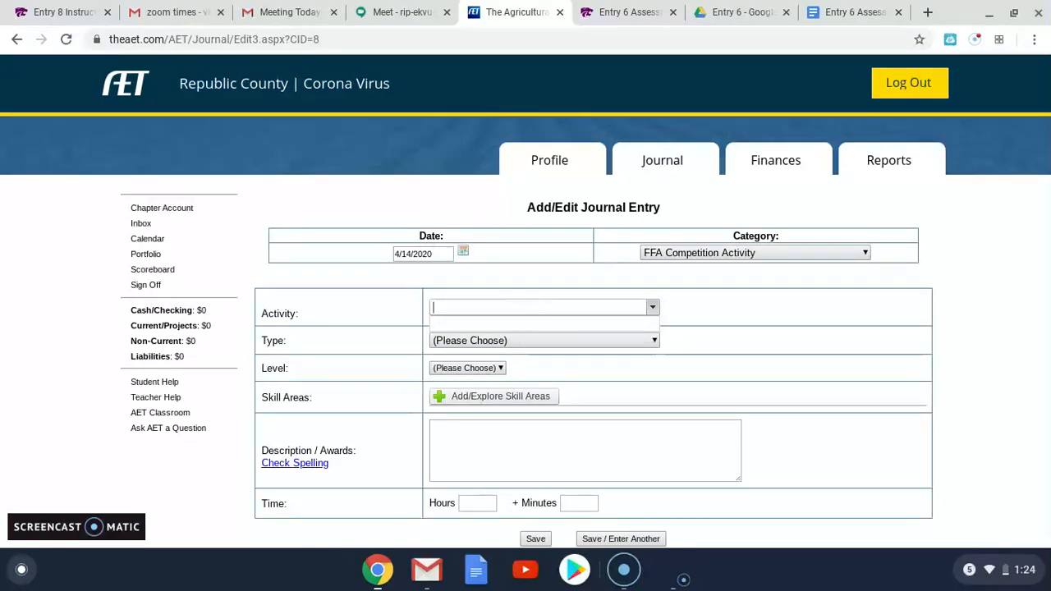
{"action": "type", "text": "Poult"}
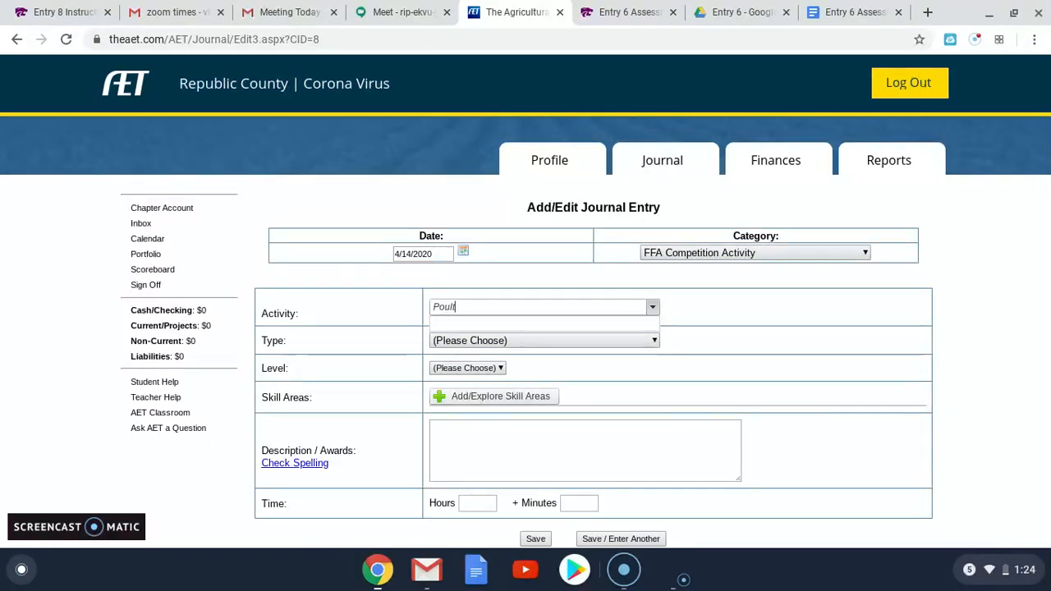
{"action": "type", "text": "ry Judging"}
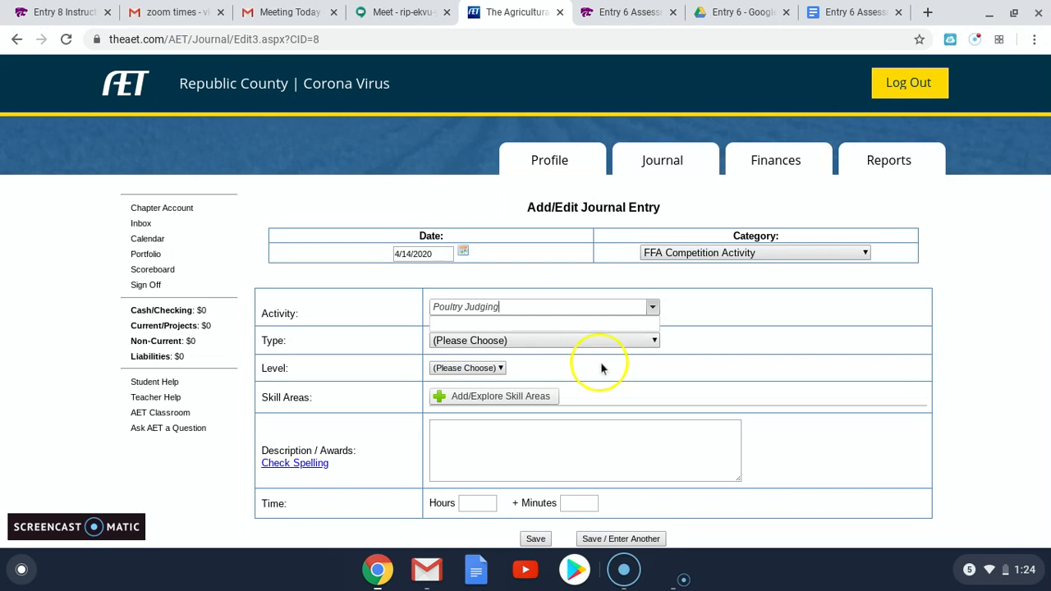
- Set the competition type to Poultry and its level to District
{"action": "left_click", "coordinate": [646, 340]}
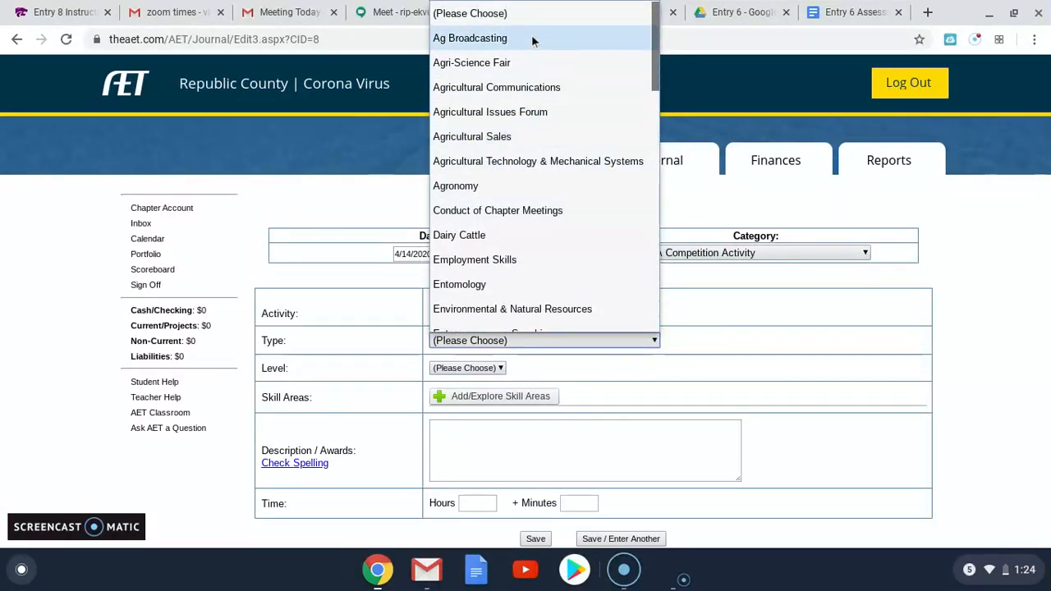
{"action": "scroll", "coordinate": [515, 117], "scroll_direction": "down", "scroll_amount": 3}
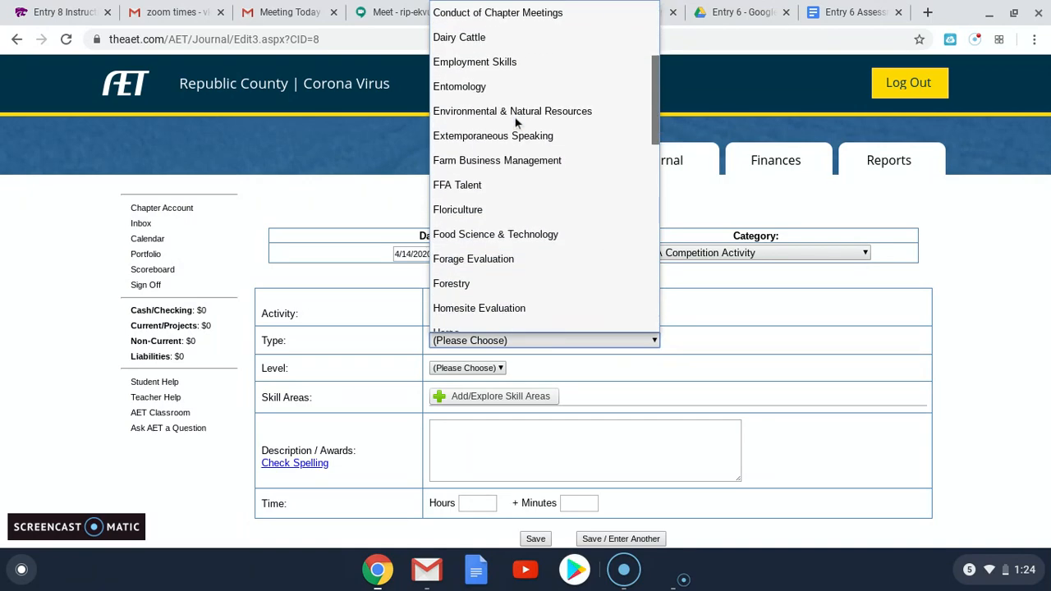
{"action": "scroll", "coordinate": [515, 118], "scroll_direction": "down", "scroll_amount": 7}
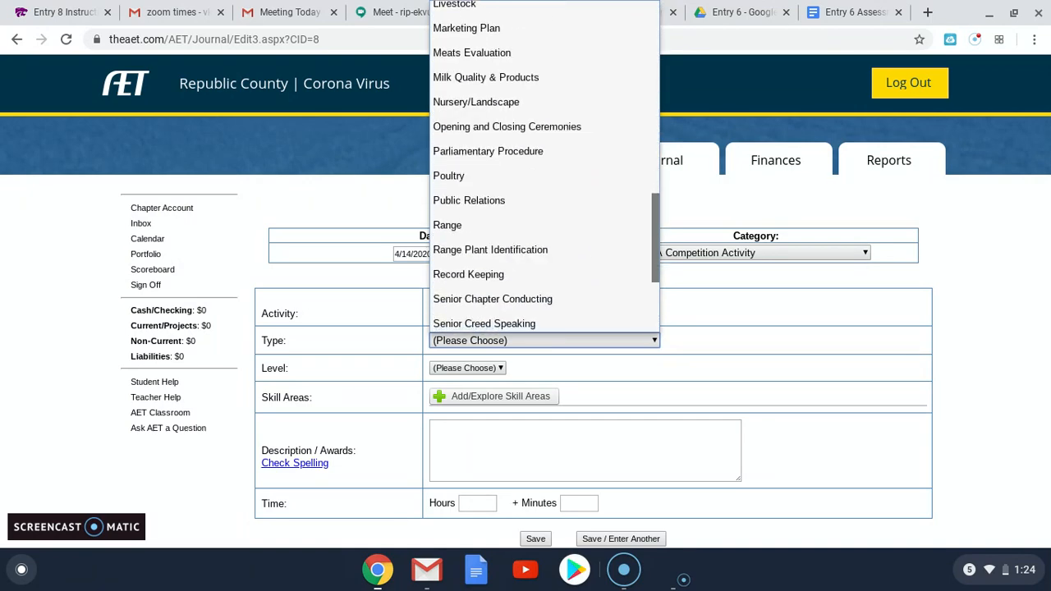
{"action": "scroll", "coordinate": [514, 118], "scroll_direction": "down", "scroll_amount": 3}
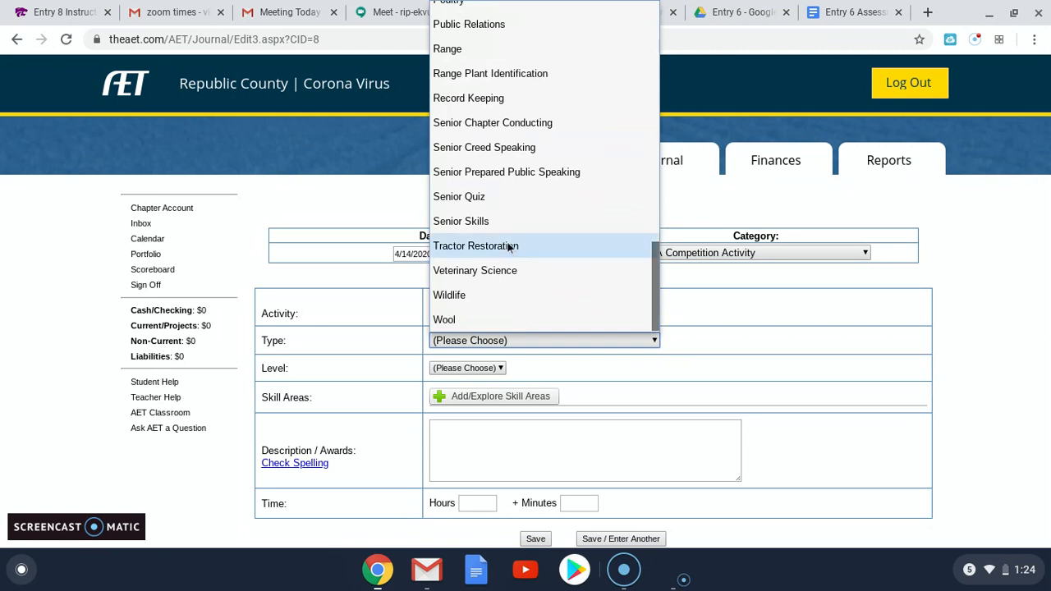
{"action": "scroll", "coordinate": [558, 164], "scroll_direction": "up", "scroll_amount": 3}
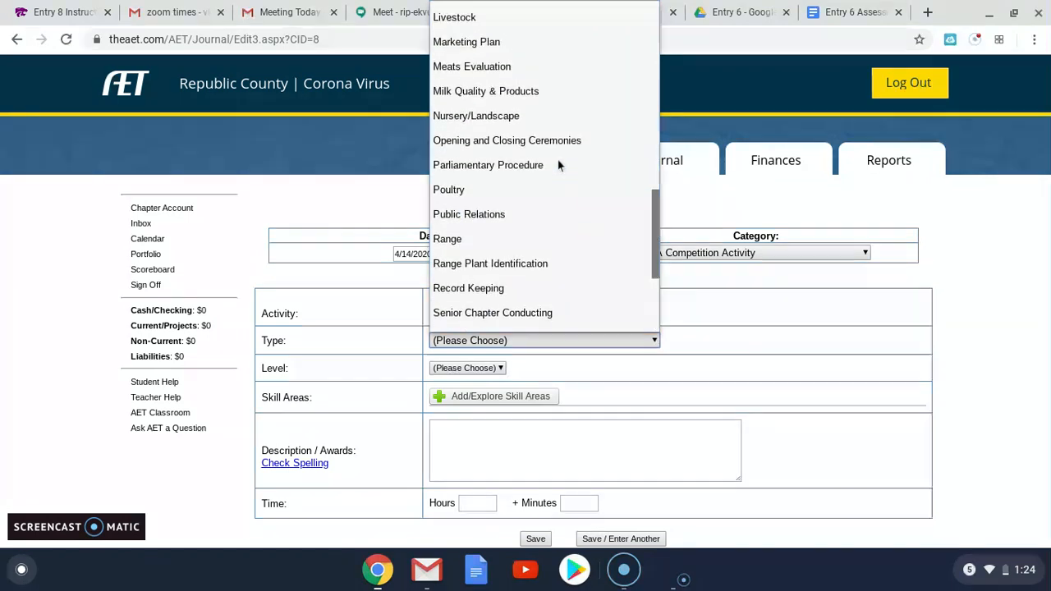
{"action": "left_click", "coordinate": [484, 182]}
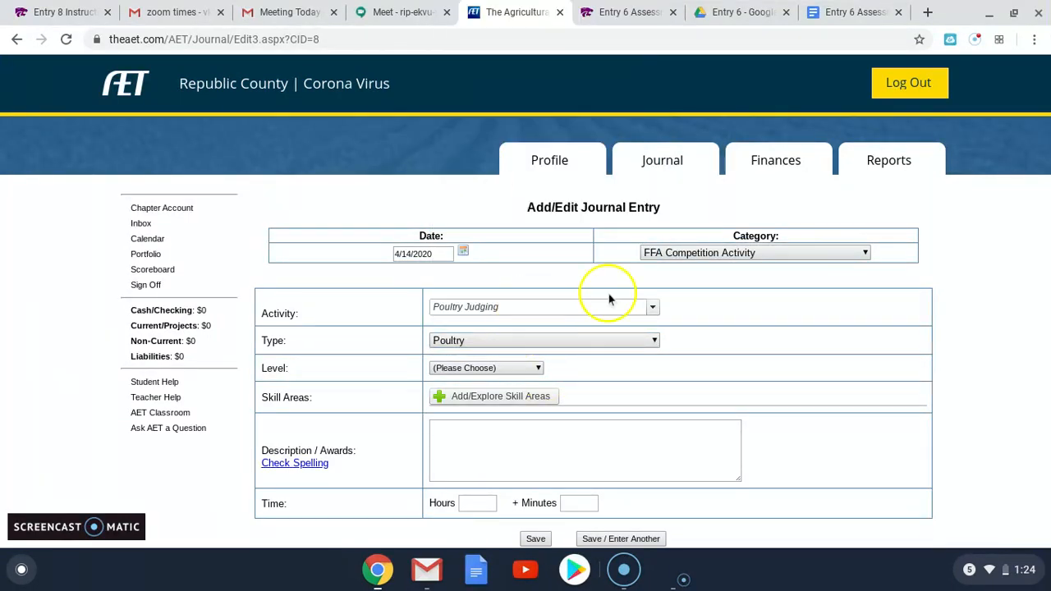
{"action": "left_click", "coordinate": [500, 368]}
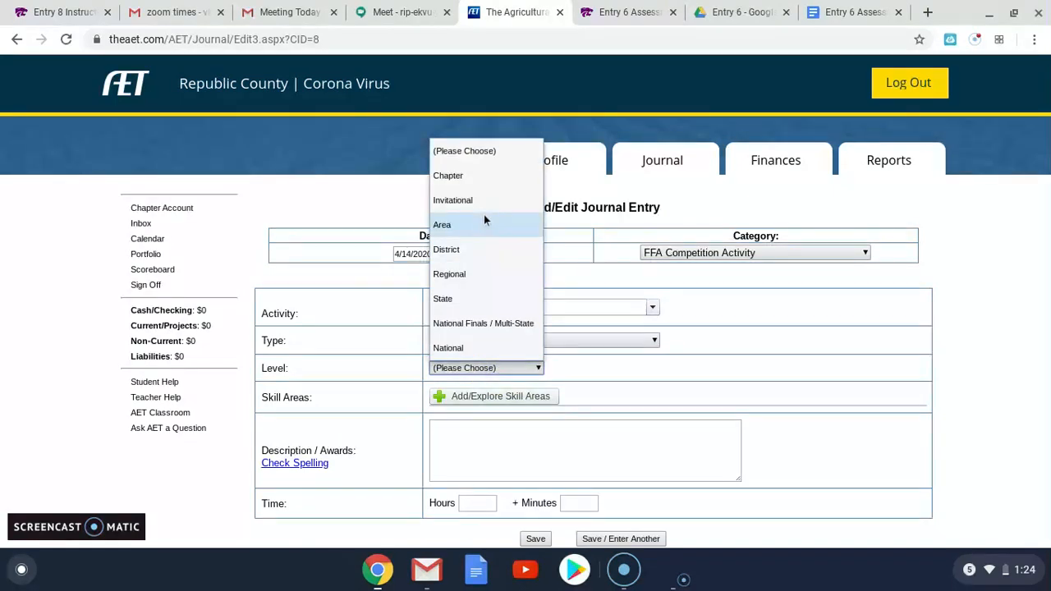
{"action": "left_click", "coordinate": [471, 251]}
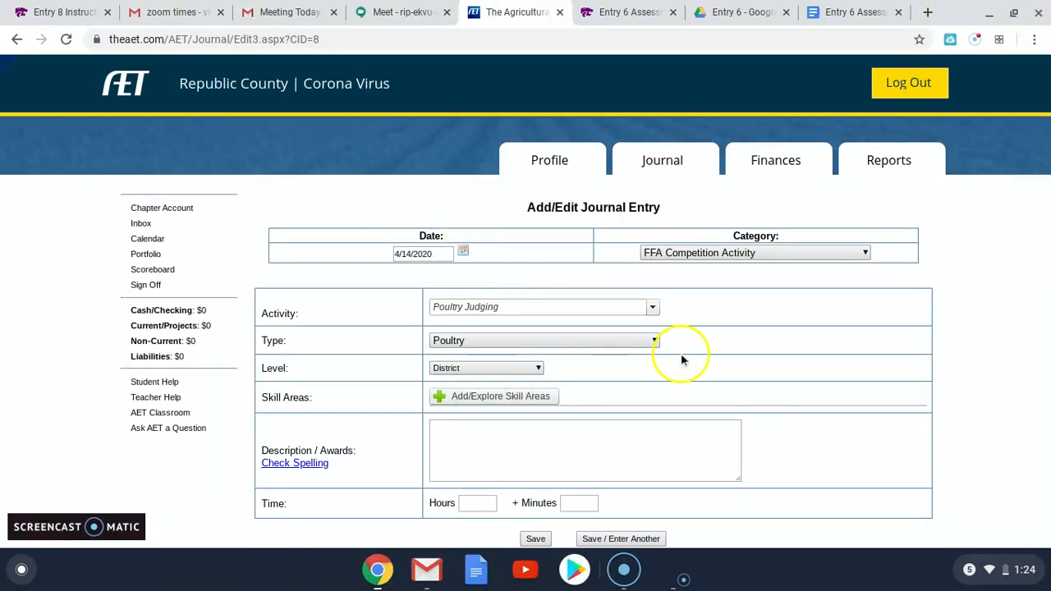
{"action": "left_click", "coordinate": [534, 368]}
{"action": "left_click", "coordinate": [535, 368]}
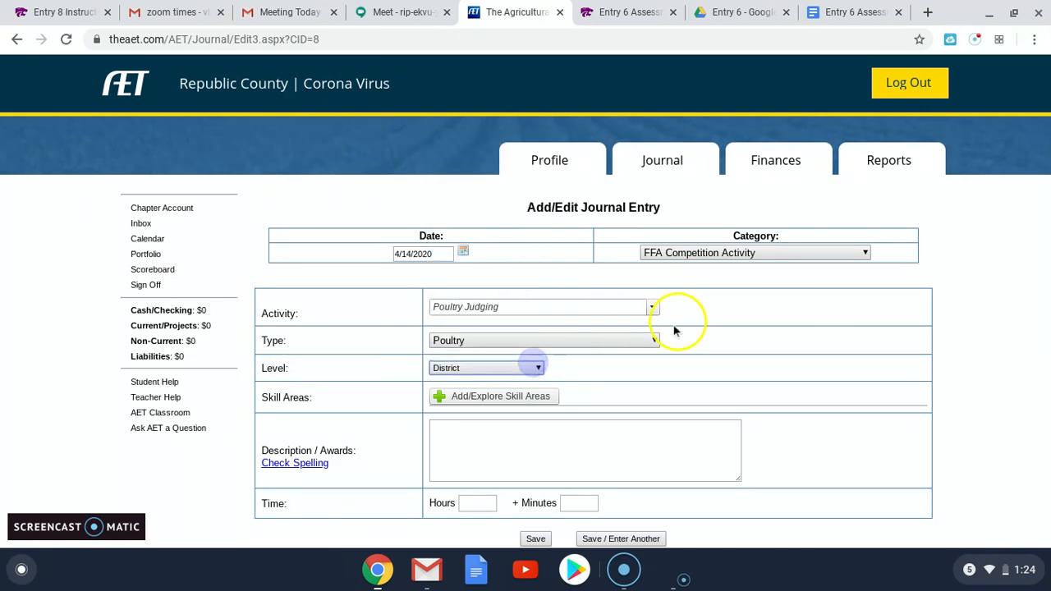
{"action": "scroll", "coordinate": [623, 362], "scroll_direction": "down", "scroll_amount": 1}
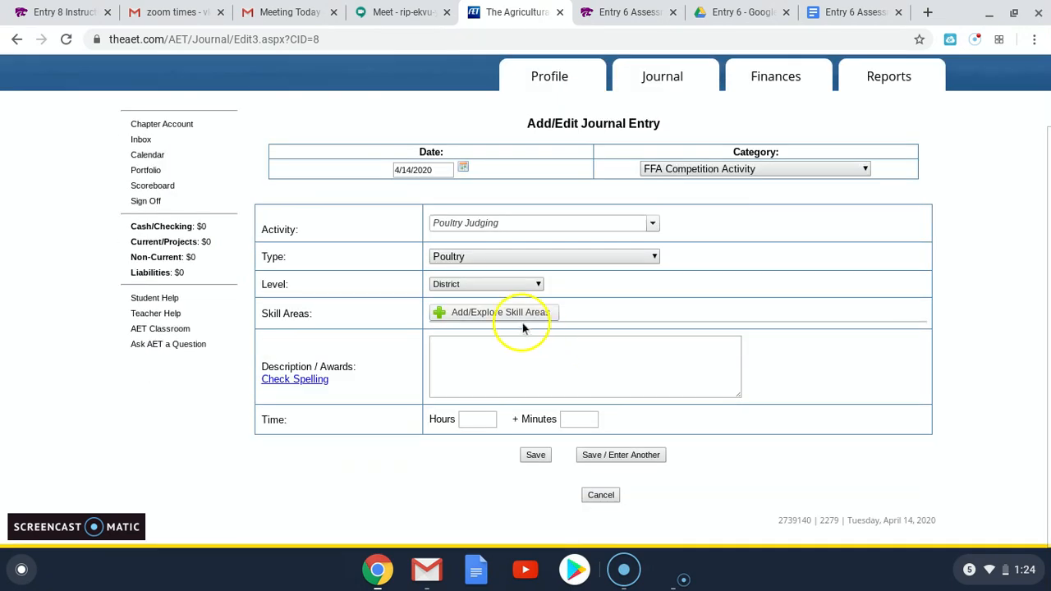
{"action": "left_click", "coordinate": [467, 286]}
{"action": "left_click", "coordinate": [468, 286]}
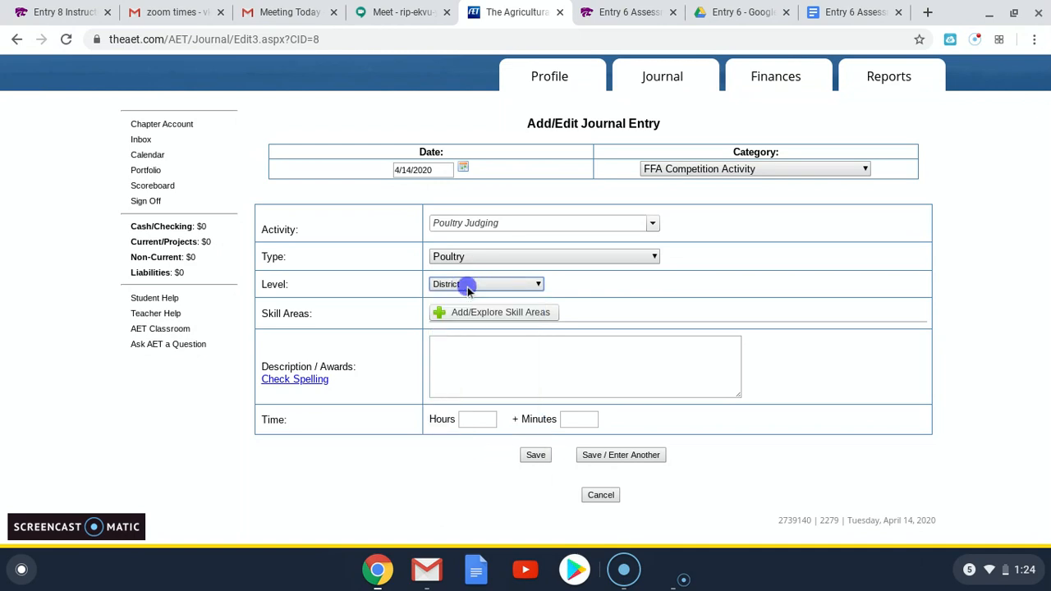
- Describe the competition as "Judged Poultry at Clay Center.", set the time to 2 hours, and save the journal entry
{"action": "left_click", "coordinate": [520, 365]}
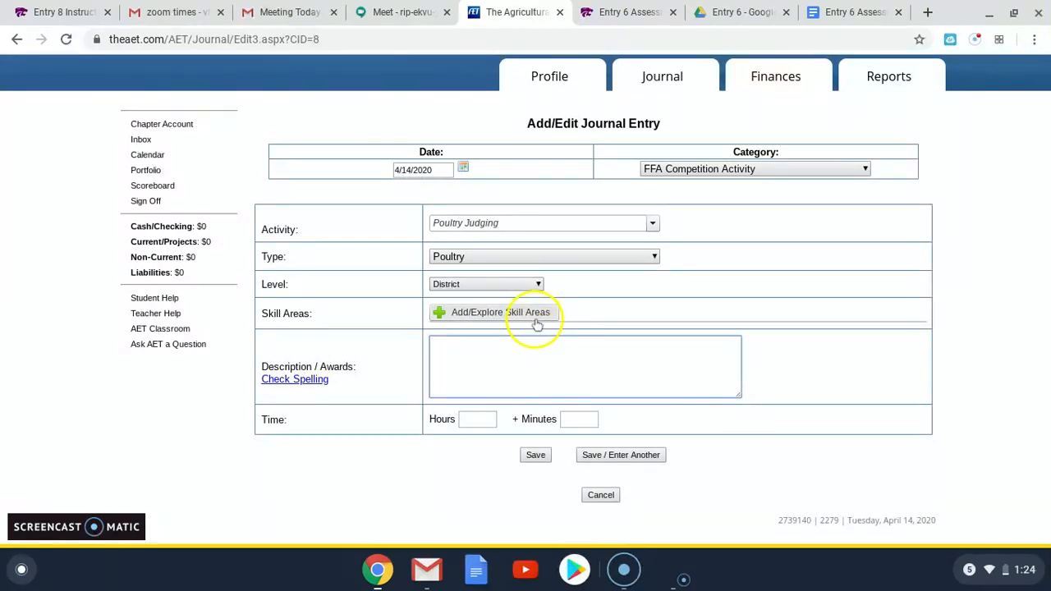
{"action": "left_click", "coordinate": [525, 352]}
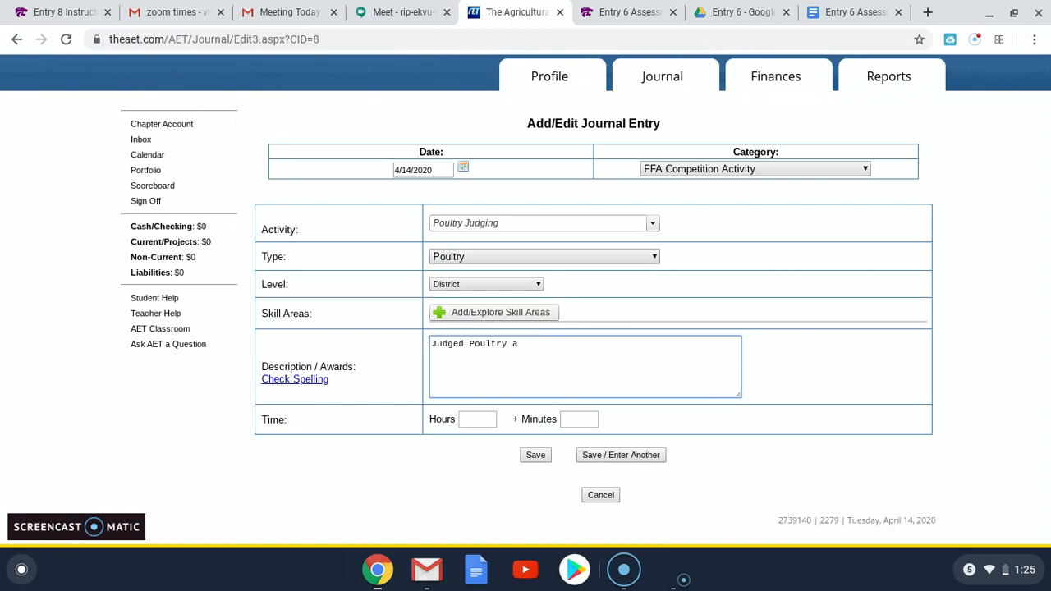
{"action": "type", "text": "Judged Poultry at Clay Center."}
{"action": "left_click", "coordinate": [475, 422]}
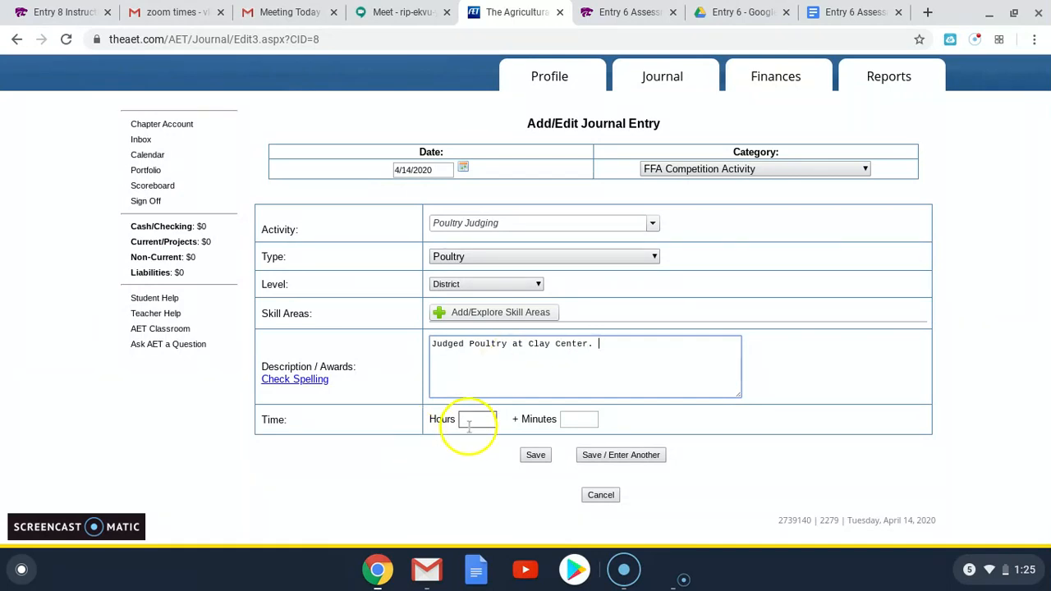
{"action": "left_click", "coordinate": [336, 522]}
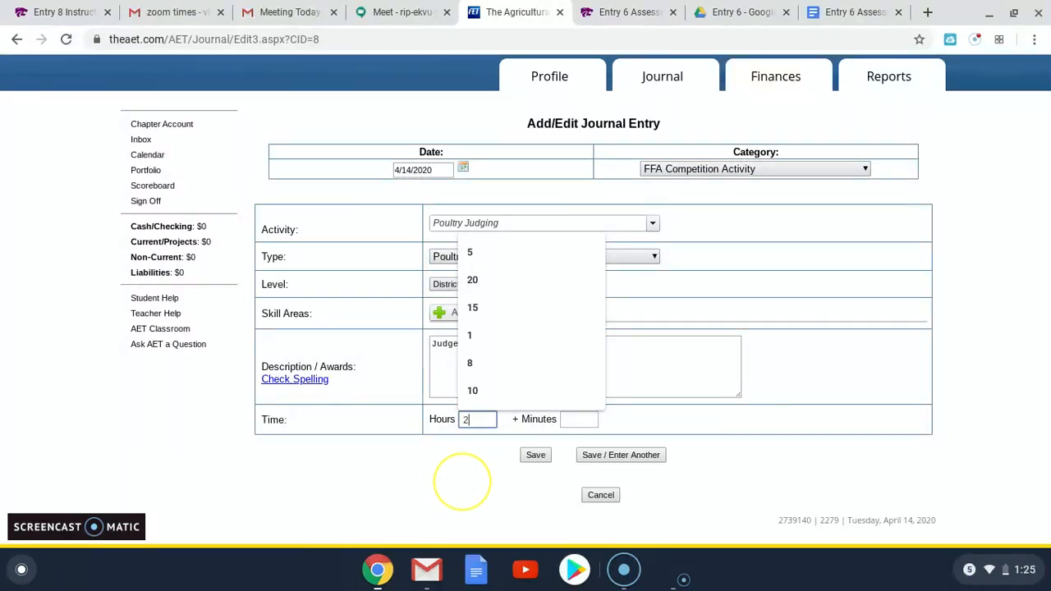
{"action": "left_click", "coordinate": [505, 495]}
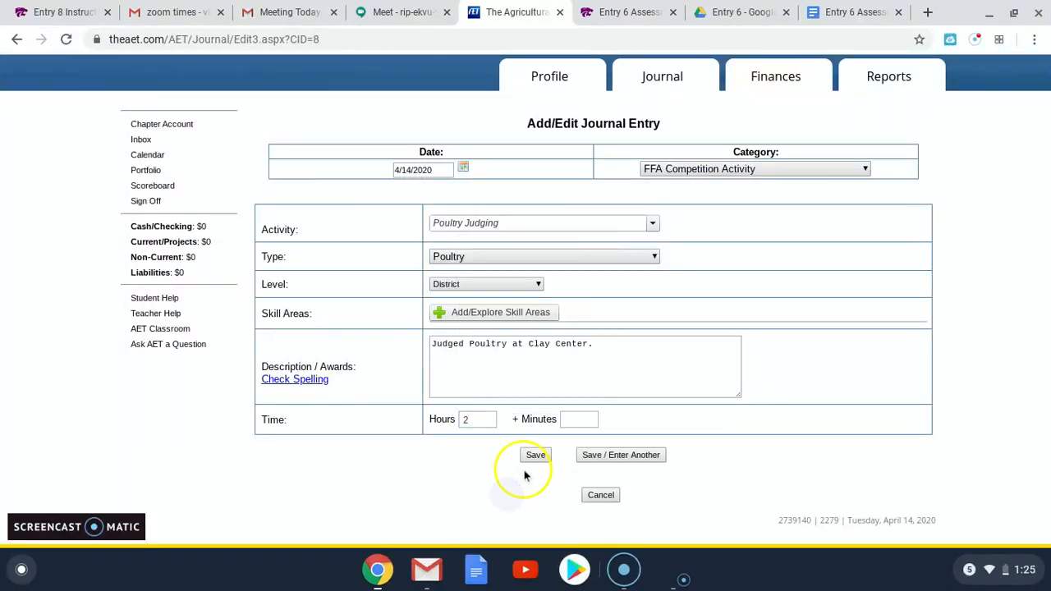
{"action": "left_click", "coordinate": [538, 455]}
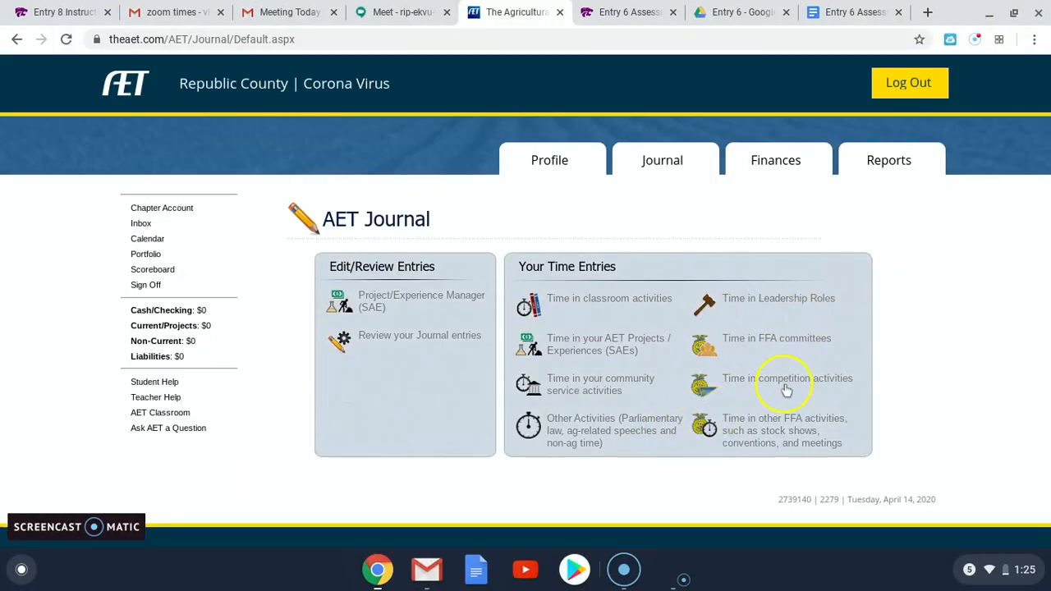
- Start a journal entry for time in FFA committees and set its type to Growing Leaders - Leadership
{"action": "left_click", "coordinate": [730, 355]}
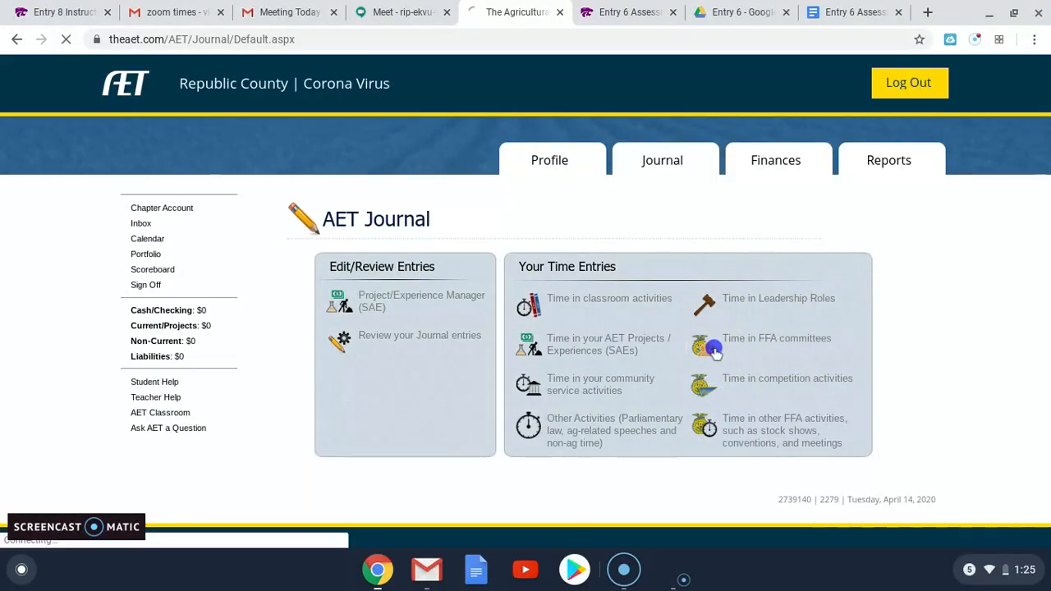
{"action": "left_click", "coordinate": [544, 307]}
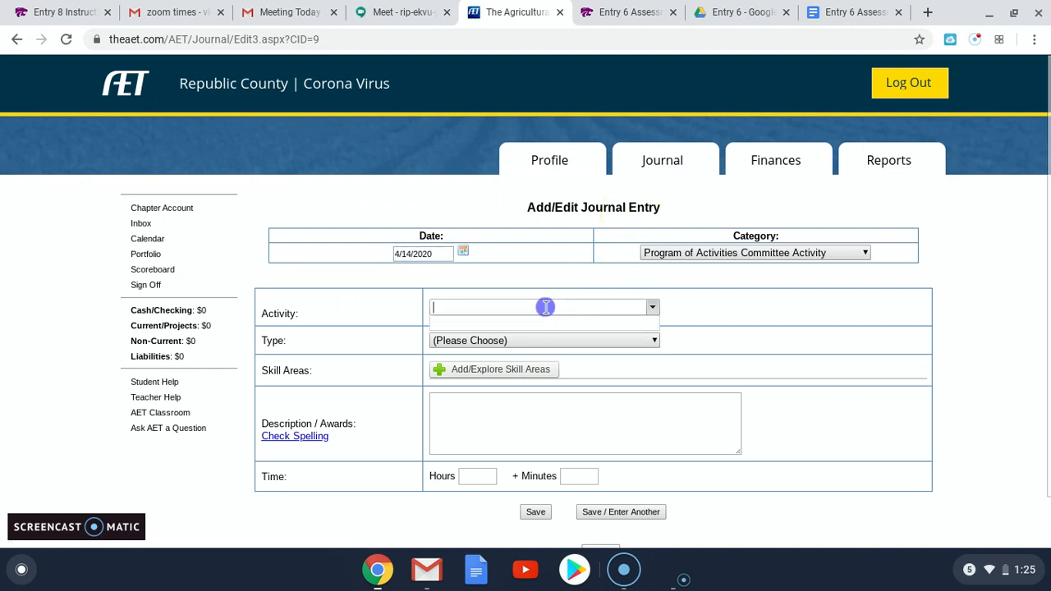
{"action": "left_click", "coordinate": [653, 306]}
{"action": "left_click", "coordinate": [693, 318]}
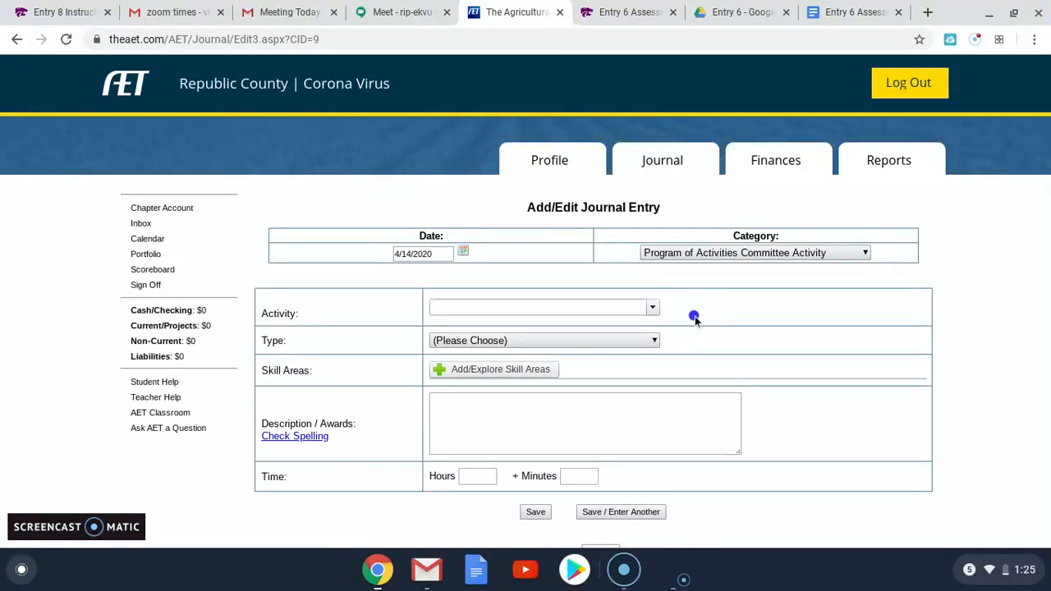
{"action": "left_click", "coordinate": [621, 341]}
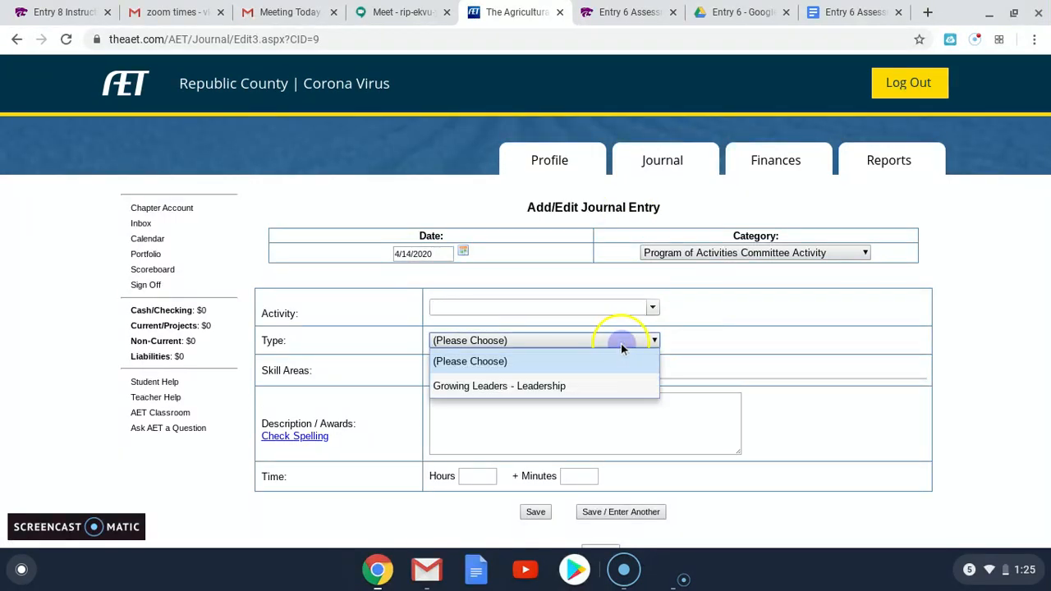
{"action": "left_click", "coordinate": [596, 386]}
- Enter "Committee Meeting #1" as the activity of the committee entry
{"action": "left_click", "coordinate": [500, 310]}
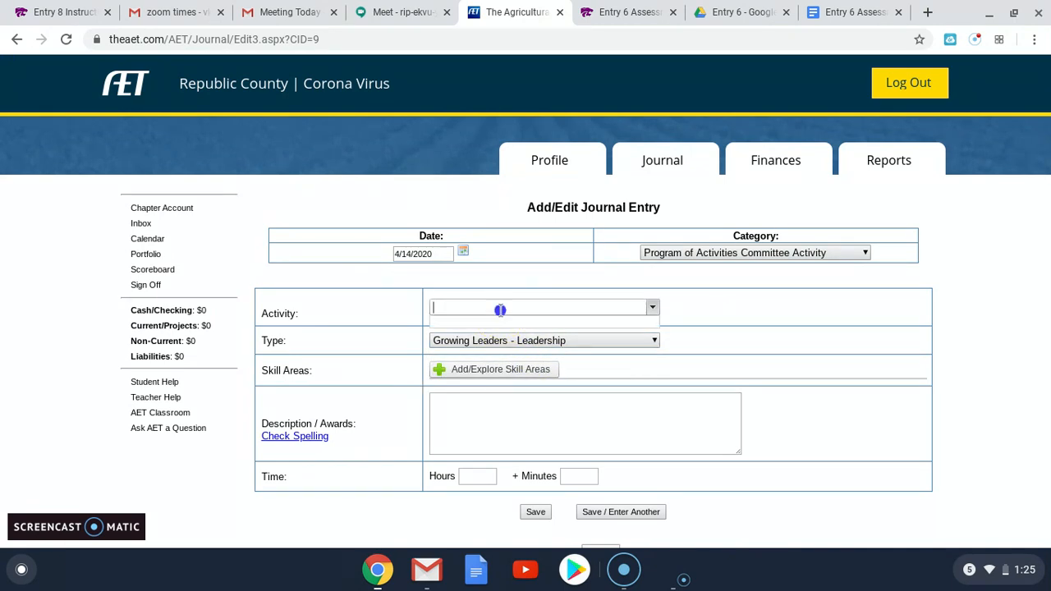
{"action": "type", "text": "Committee "}
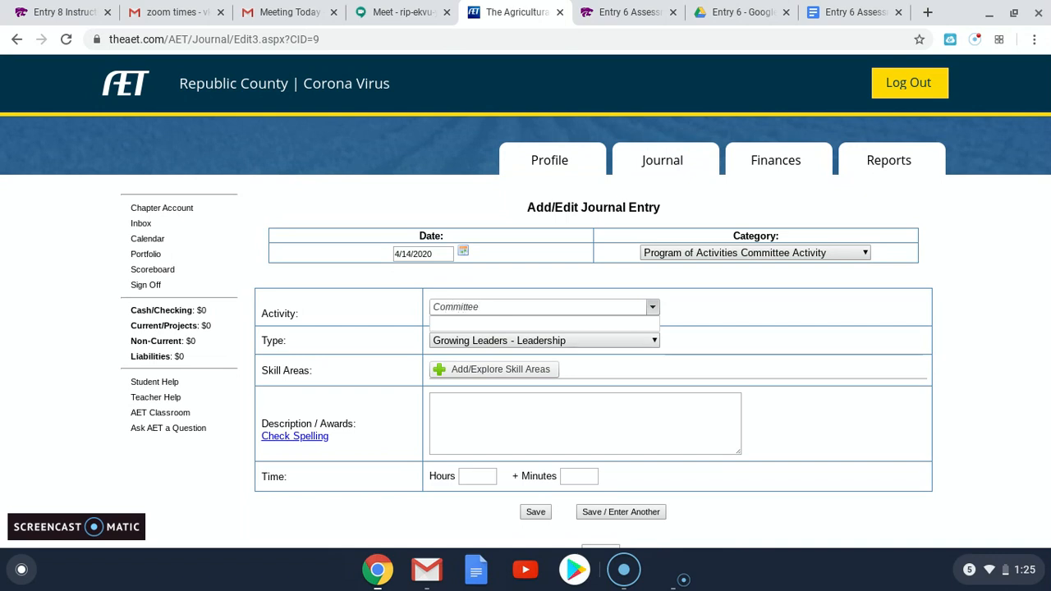
{"action": "type", "text": "C"}
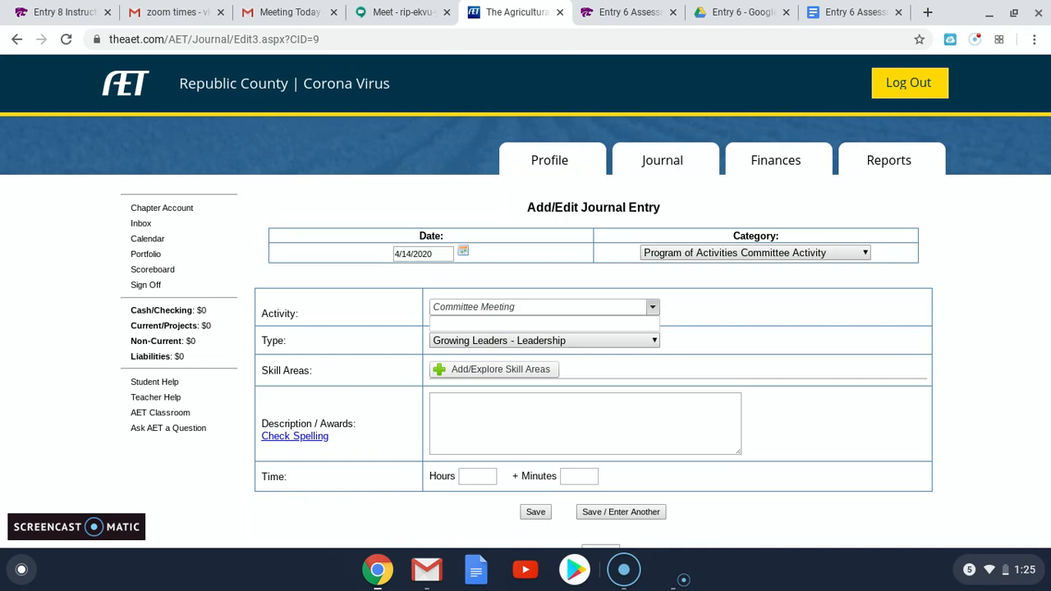
- Describe the meeting as "Met with other committee members to plan activties.", set the time to 1 hour, and save the journal entry
{"action": "left_click", "coordinate": [523, 417]}
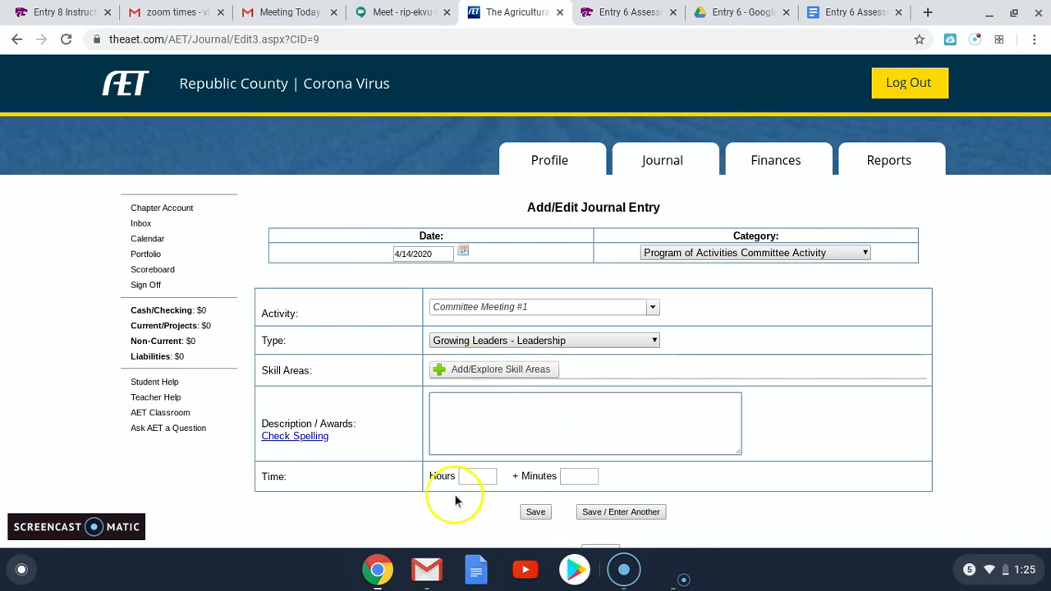
{"action": "left_click", "coordinate": [479, 405]}
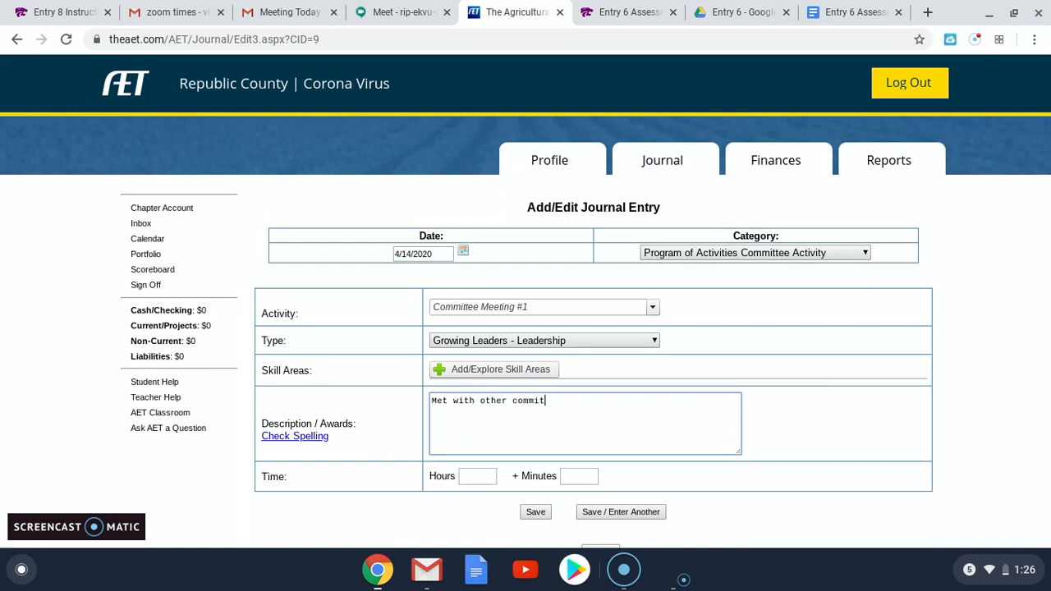
{"action": "type", "text": "Met with other committee members to pl"}
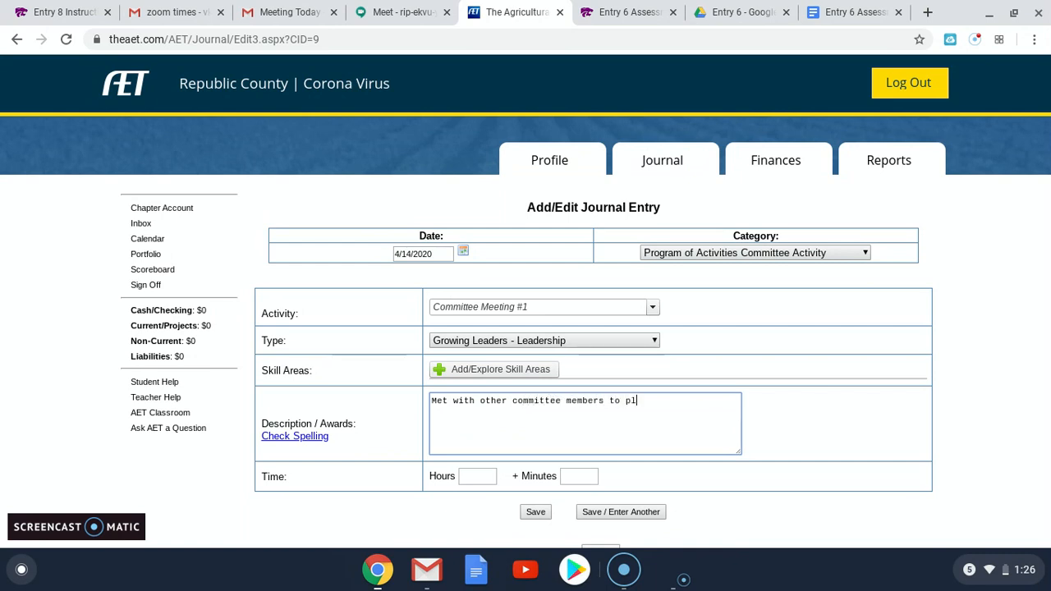
{"action": "type", "text": "an activties."}
{"action": "left_click", "coordinate": [475, 475]}
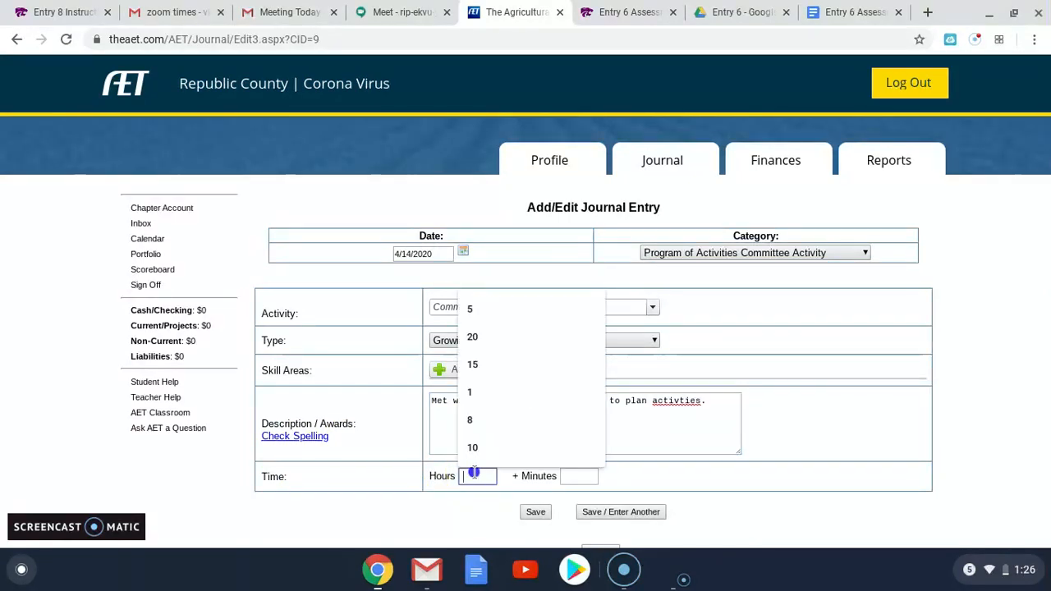
{"action": "type", "text": "1"}
{"action": "left_click", "coordinate": [774, 492]}
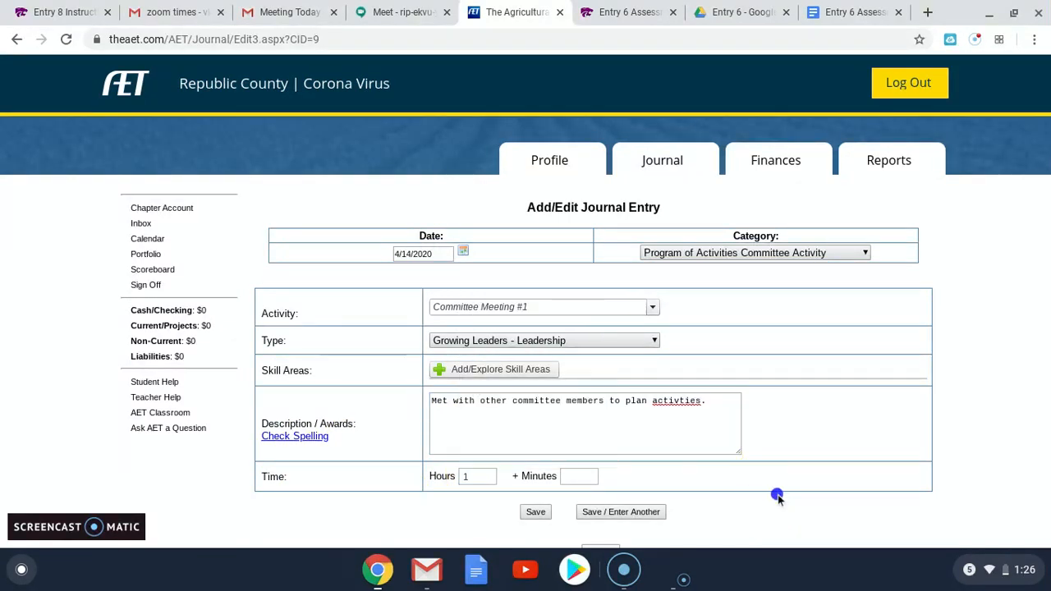
{"action": "left_click", "coordinate": [535, 511]}
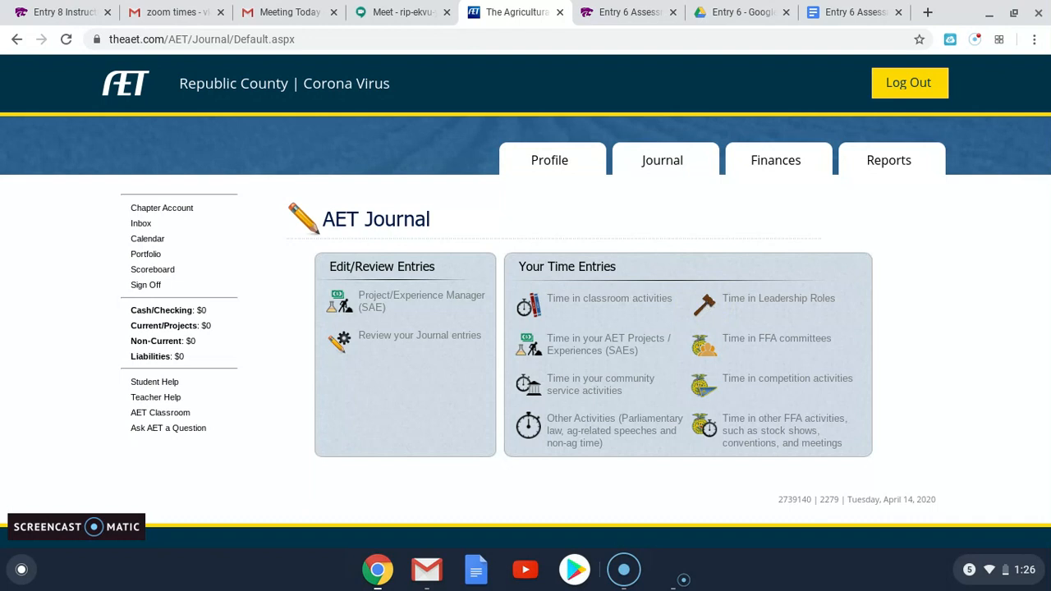
- Start a journal entry for time in leadership roles, keeping FFA Office Activity as the category
{"action": "left_click", "coordinate": [704, 302]}
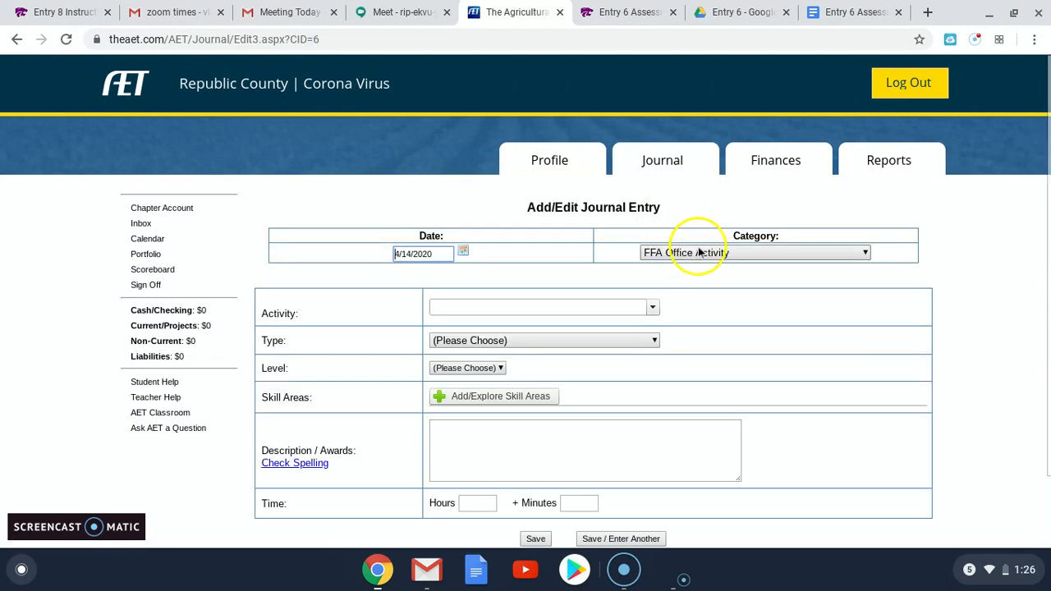
{"action": "left_click", "coordinate": [698, 252]}
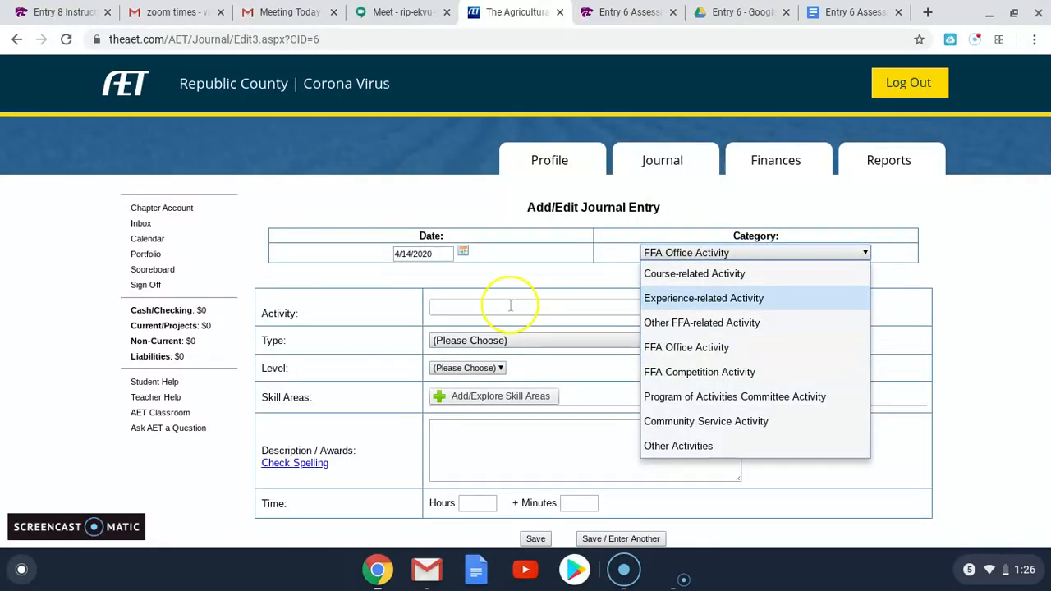
{"action": "left_click", "coordinate": [536, 276]}
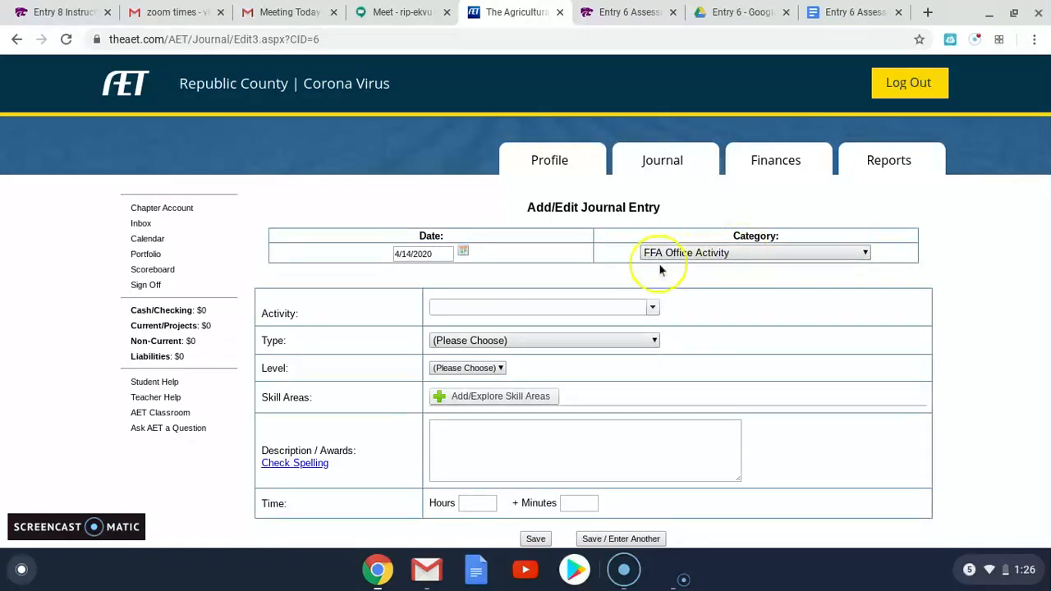
- Try the Program of Activities Committee Activity category with type Growing Leaders - Leadership and "Activity" as the activity, and switch back to FFA Office Activity
{"action": "left_click", "coordinate": [707, 252]}
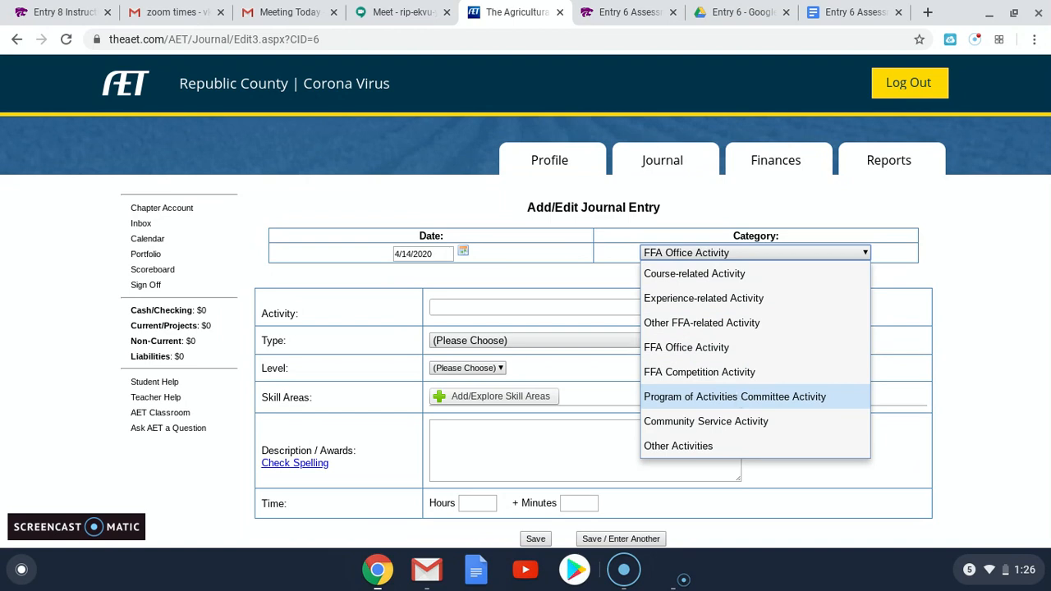
{"action": "left_click", "coordinate": [713, 397]}
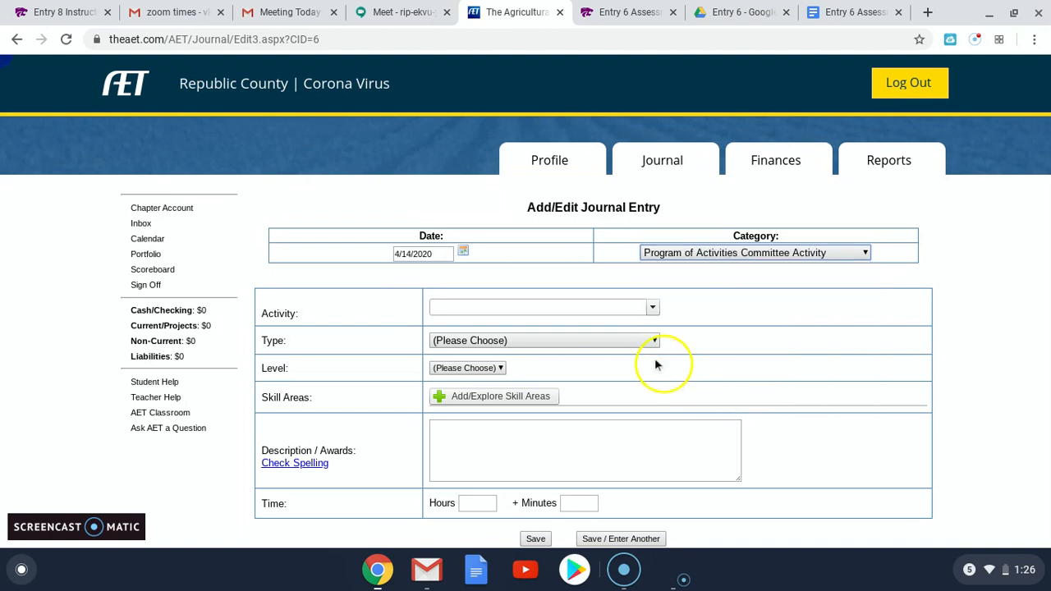
{"action": "left_click", "coordinate": [599, 345]}
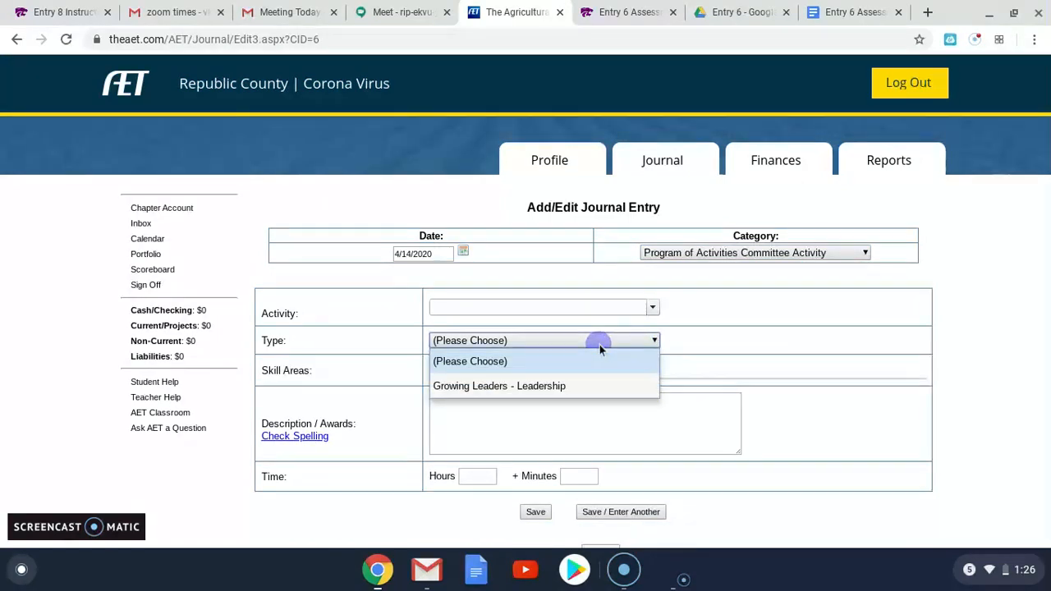
{"action": "left_click", "coordinate": [582, 390]}
{"action": "left_click", "coordinate": [513, 306]}
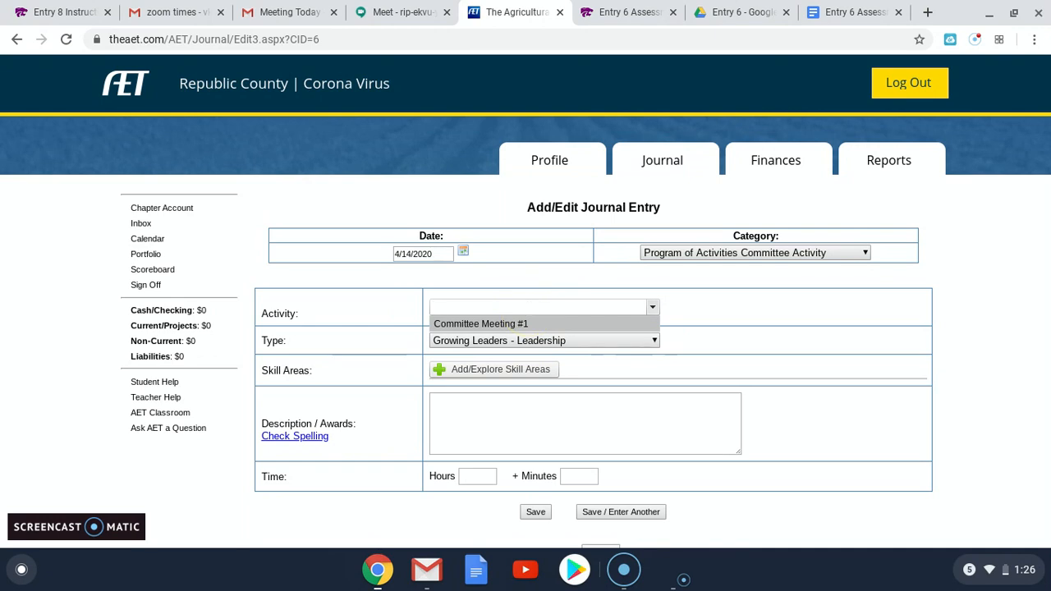
{"action": "type", "text": "Activity"}
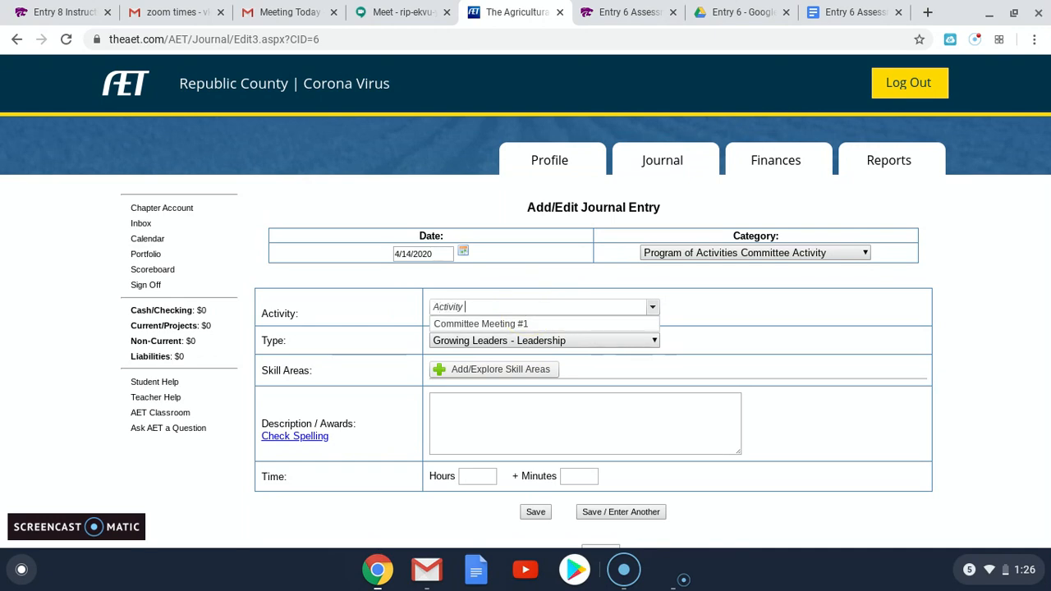
{"action": "left_click", "coordinate": [747, 251]}
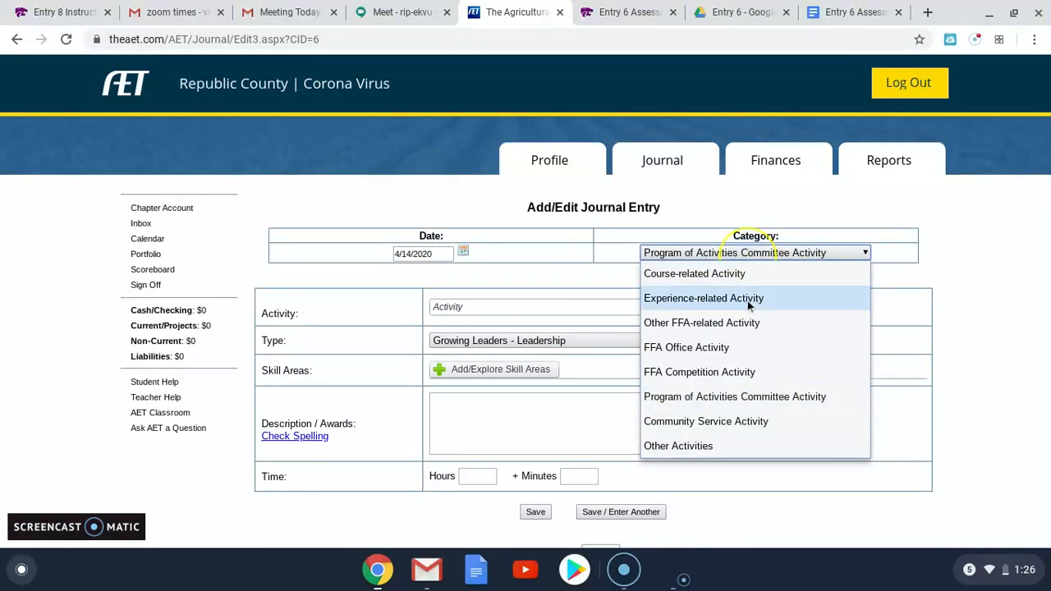
{"action": "left_click", "coordinate": [743, 346]}
{"action": "left_click", "coordinate": [508, 306]}
{"action": "left_click", "coordinate": [508, 306]}
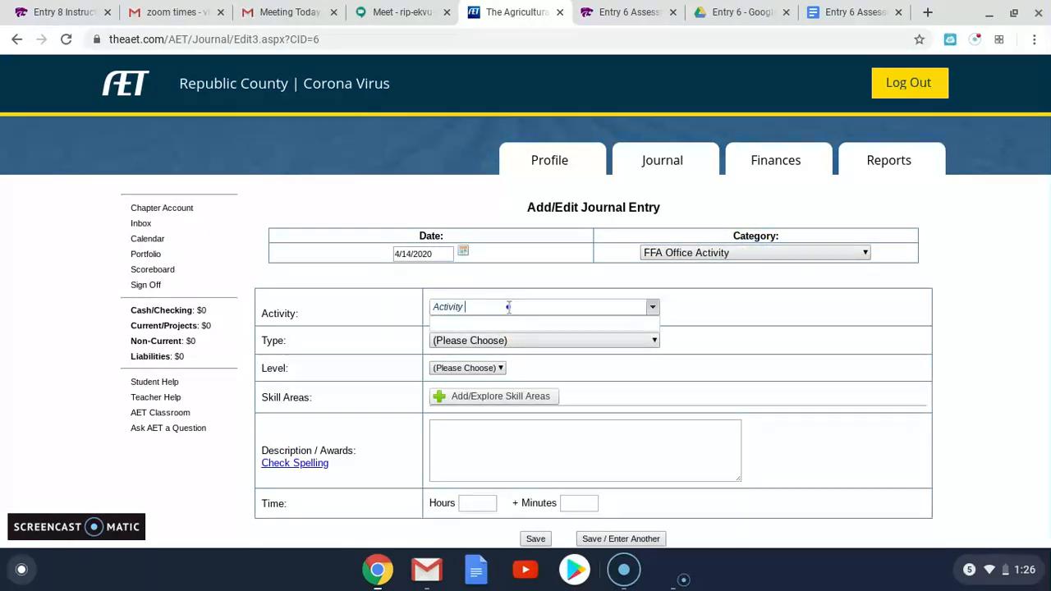
{"action": "left_click", "coordinate": [601, 339]}
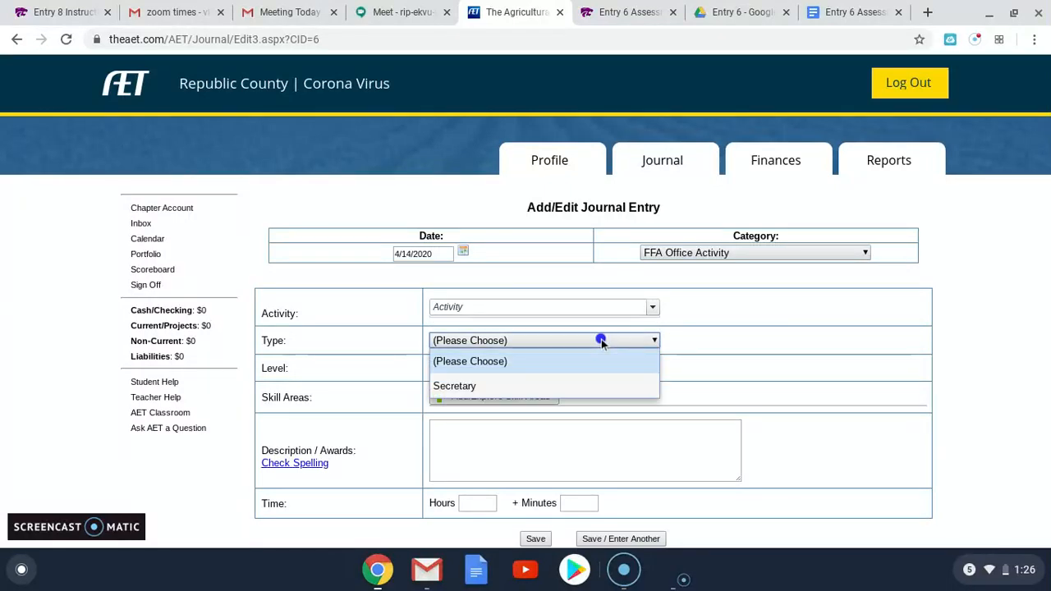
{"action": "left_click", "coordinate": [599, 340]}
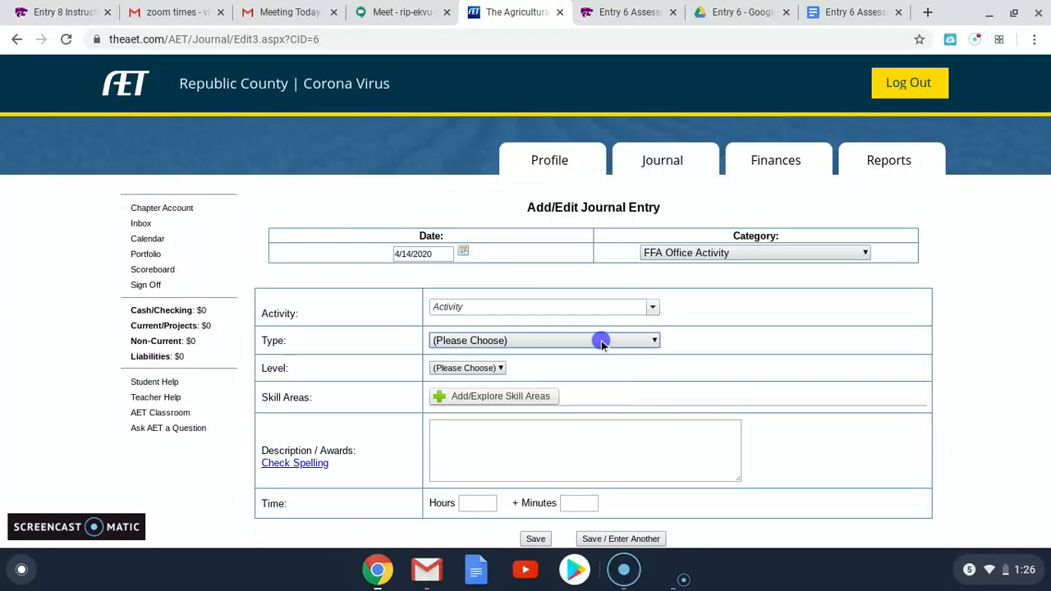
{"action": "left_click", "coordinate": [648, 302]}
{"action": "left_click", "coordinate": [699, 257]}
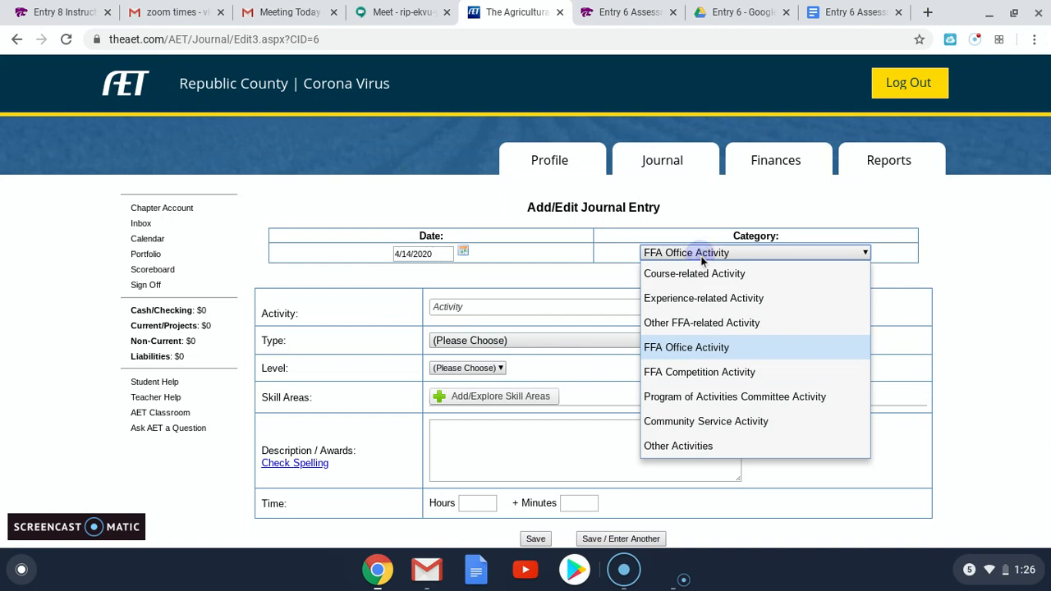
{"action": "left_click", "coordinate": [566, 306]}
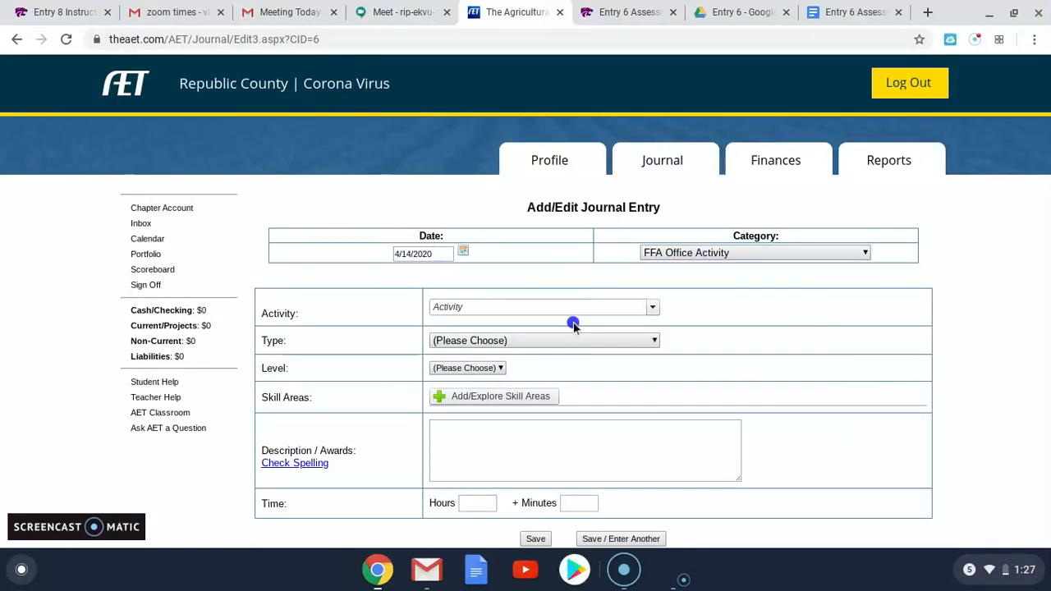
{"action": "left_click", "coordinate": [726, 257]}
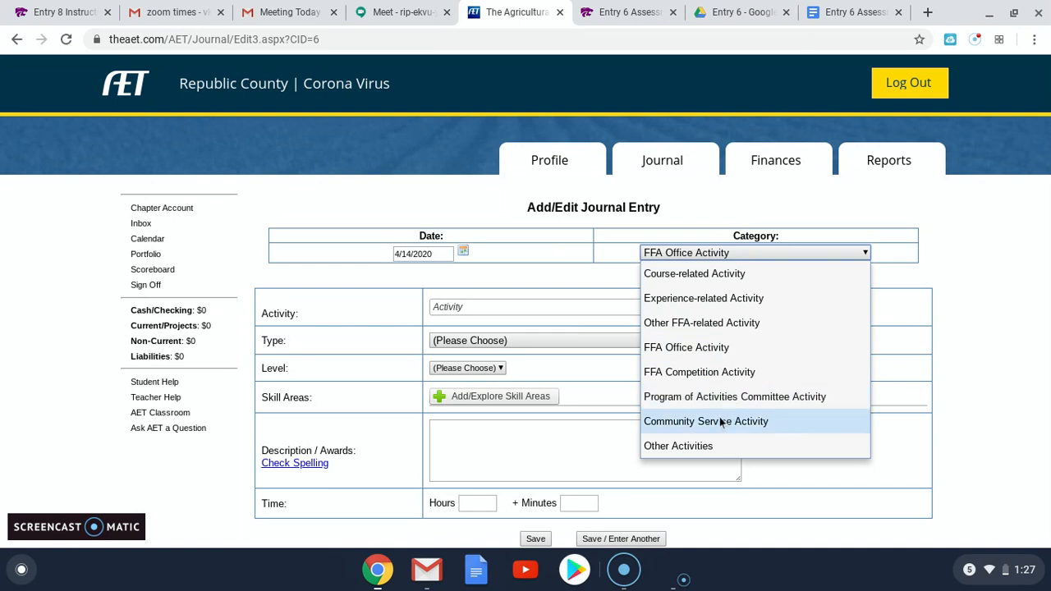
{"action": "left_click", "coordinate": [744, 351]}
- Set the office entry's type to Secretary and its activity to "Took minutes at the meeting on 2/12/2020"
{"action": "left_click", "coordinate": [559, 339]}
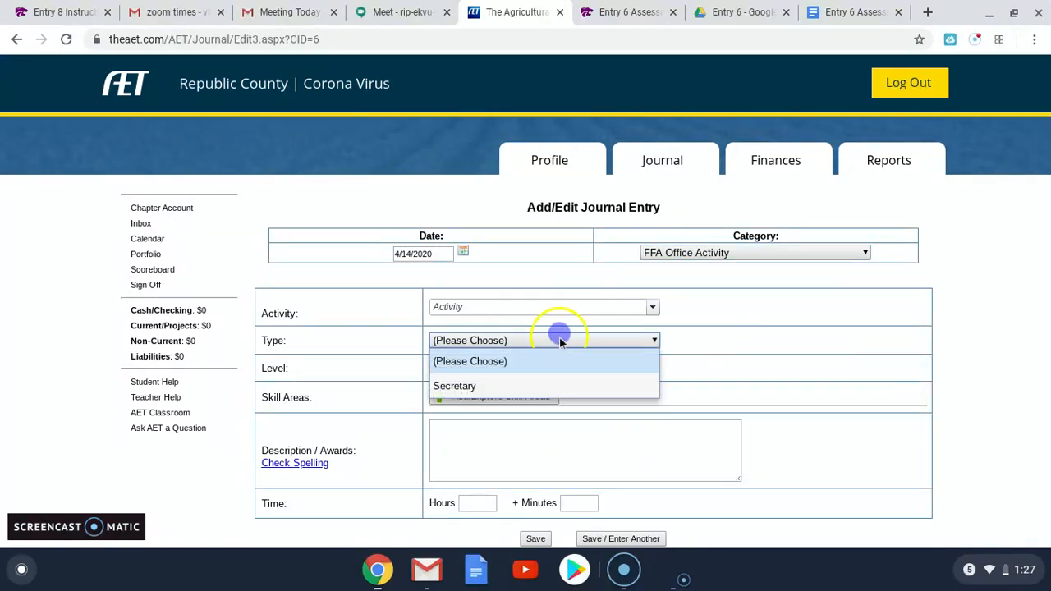
{"action": "left_click", "coordinate": [542, 384]}
{"action": "left_click", "coordinate": [456, 307]}
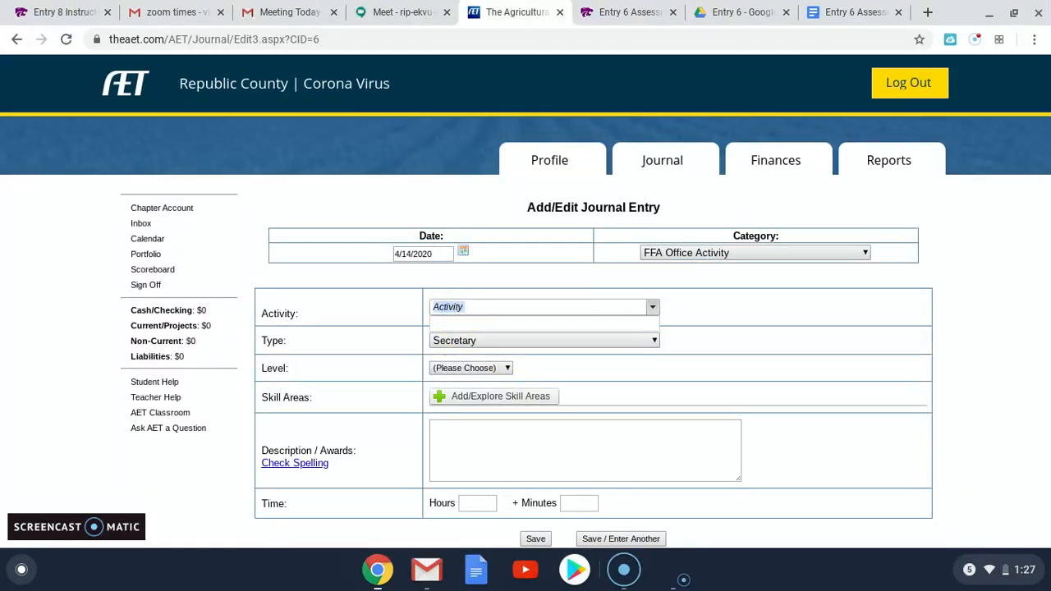
{"action": "type", "text": "7"}
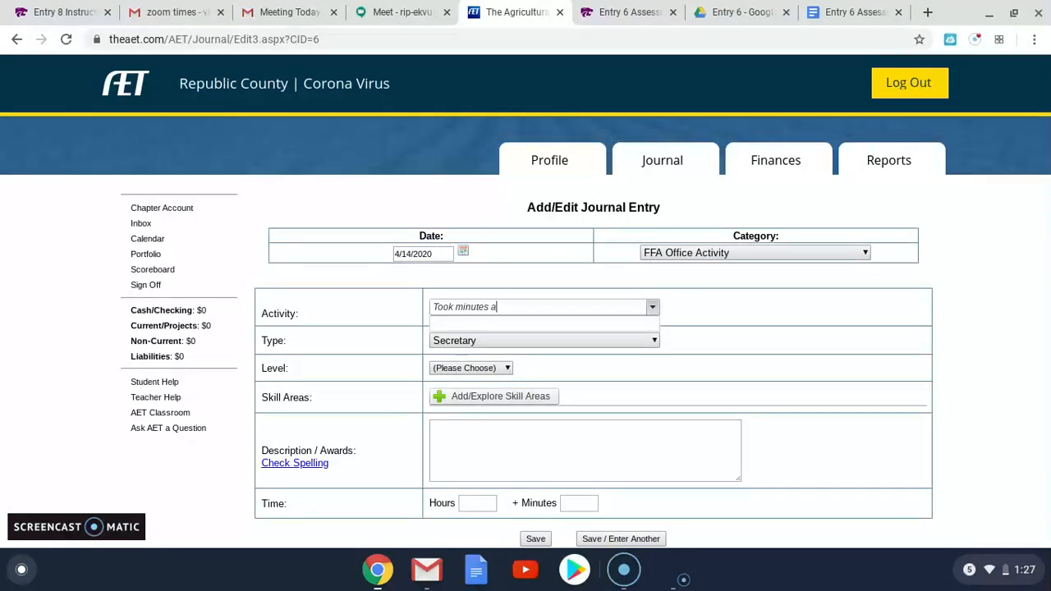
{"action": "type", "text": "e meeting "}
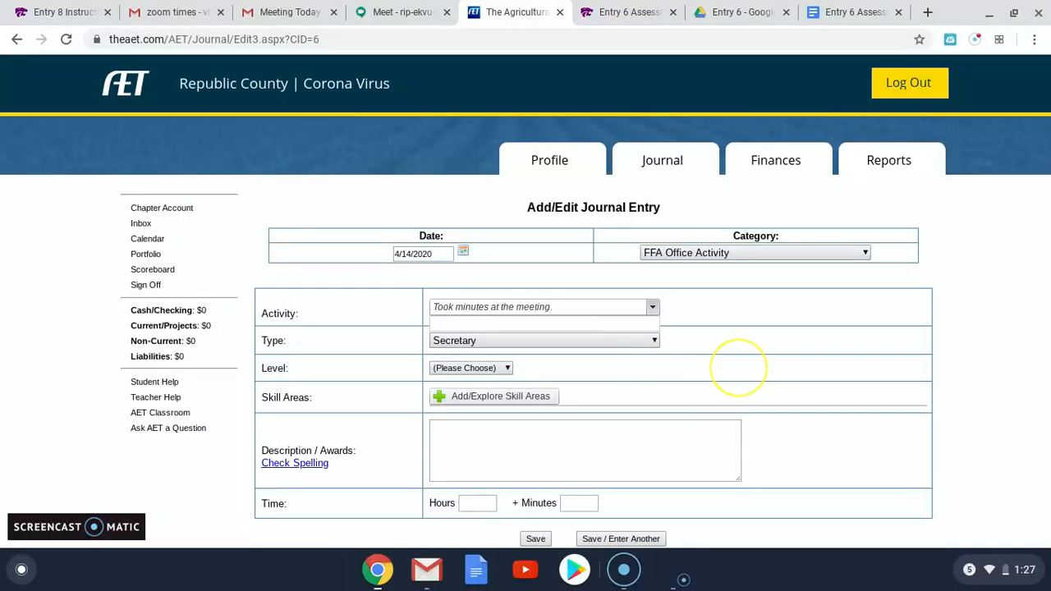
{"action": "type", "text": "on 2/12/2020"}
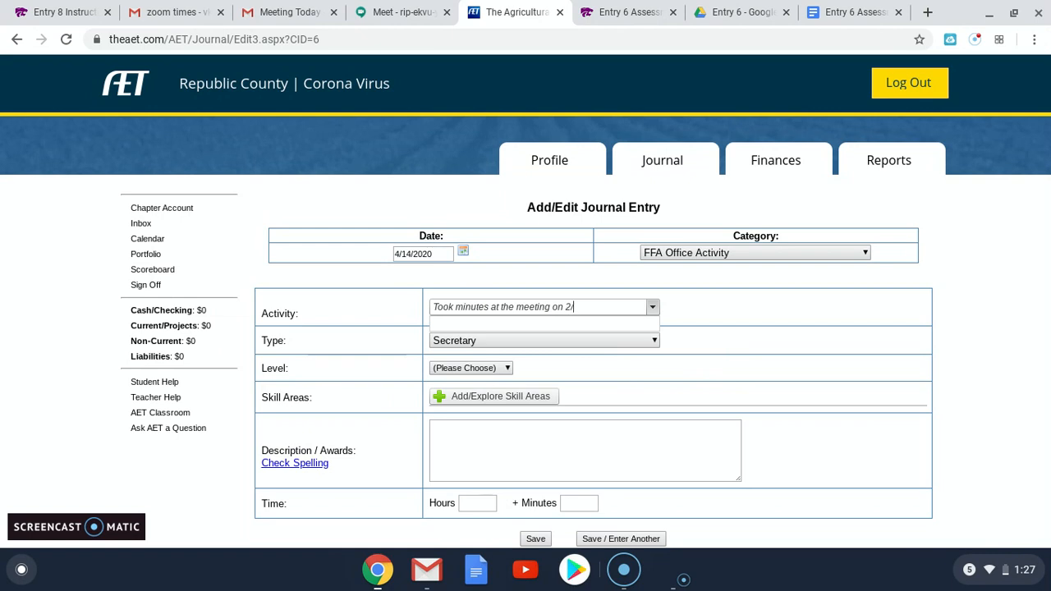
{"action": "left_click", "coordinate": [779, 371]}
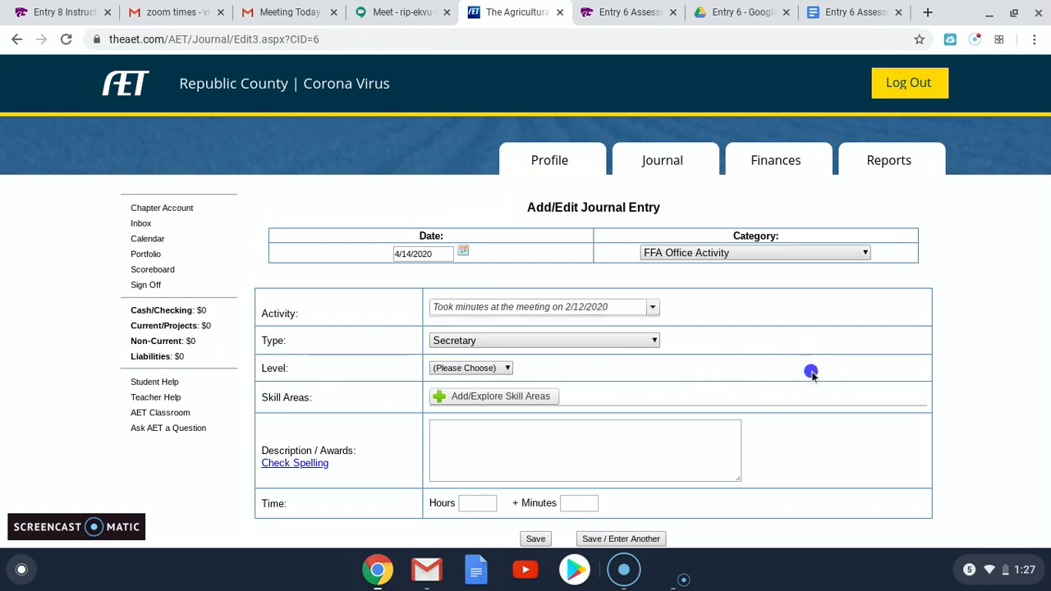
- Date the FFA office journal entry 2/12/2020 and set its level to Chapter
{"action": "left_click", "coordinate": [463, 252]}
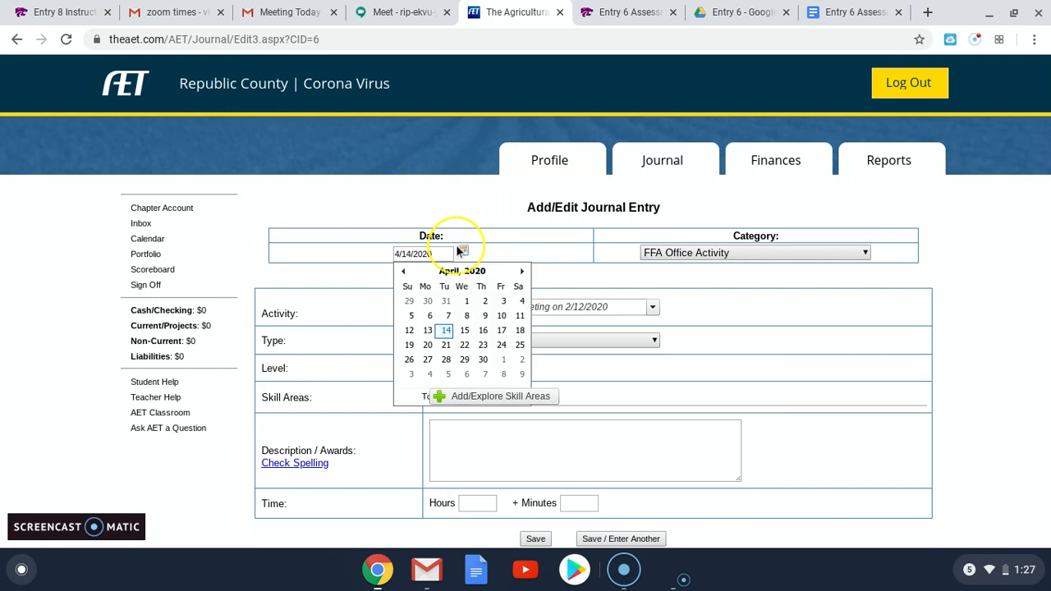
{"action": "left_click", "coordinate": [403, 272]}
{"action": "left_click", "coordinate": [404, 273]}
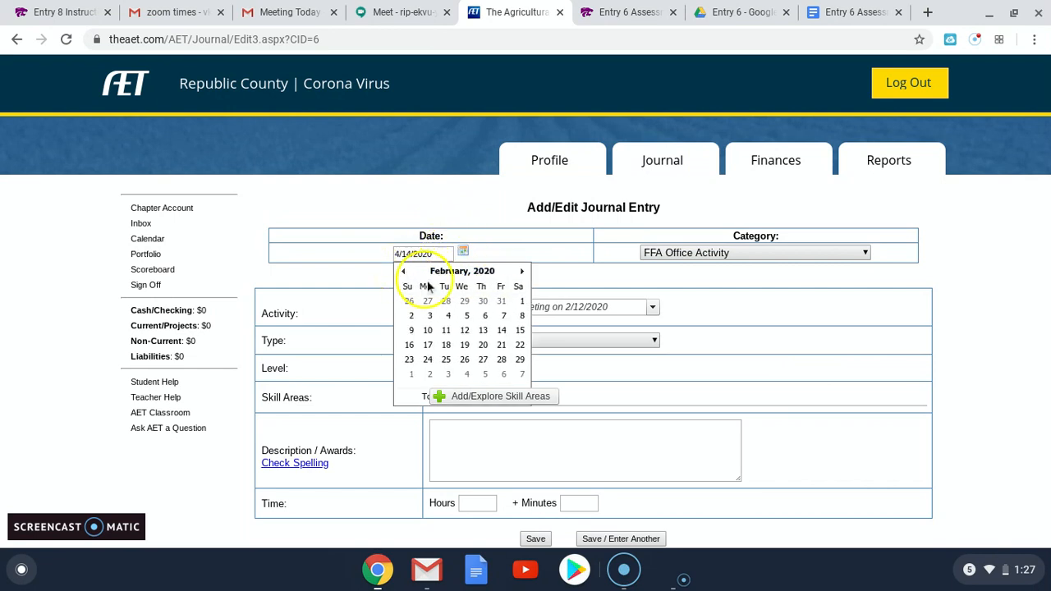
{"action": "left_click", "coordinate": [465, 330]}
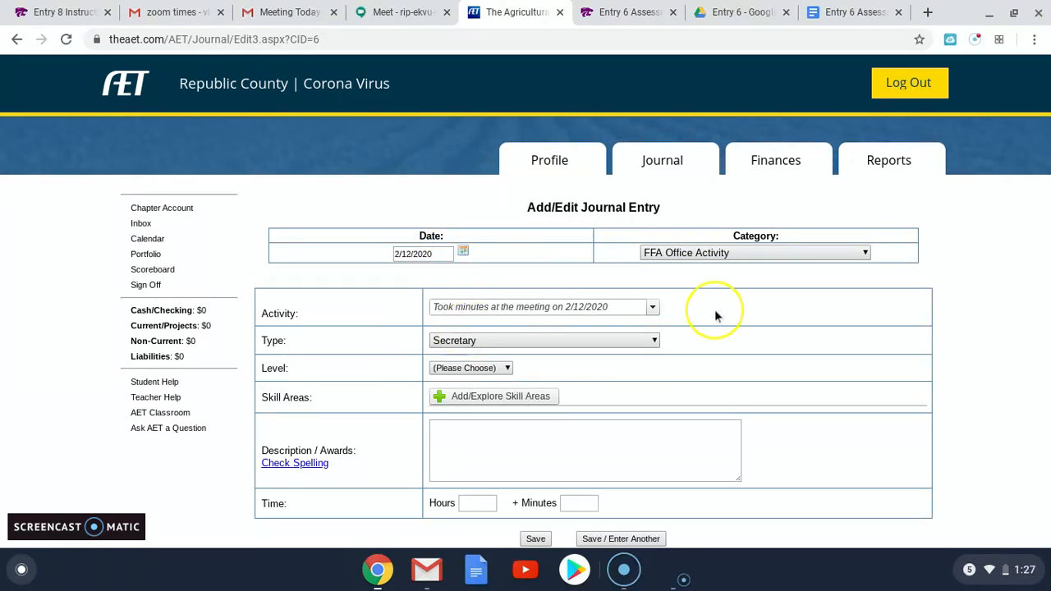
{"action": "left_click", "coordinate": [494, 368]}
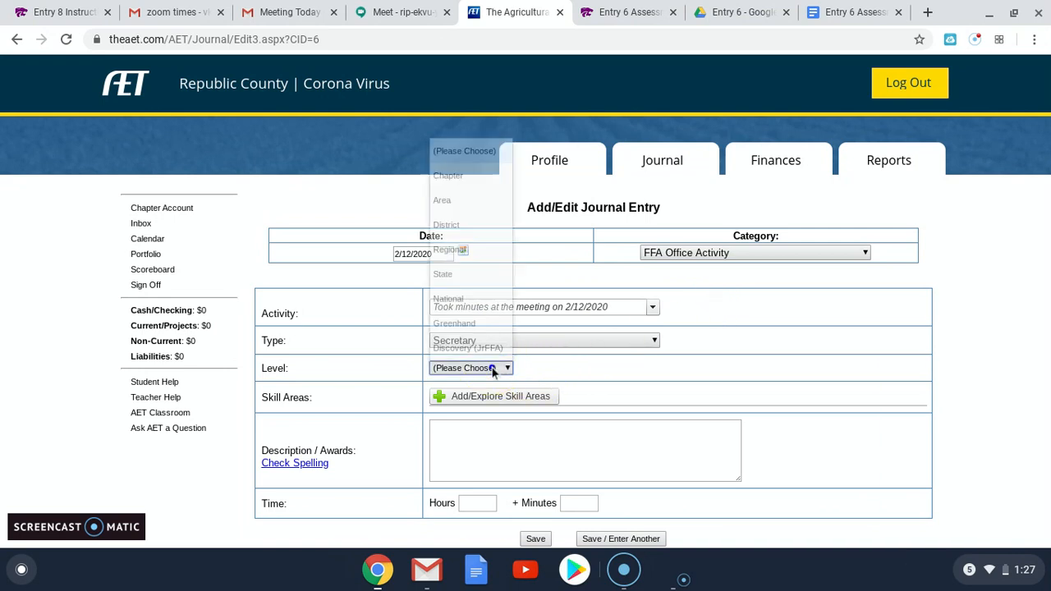
{"action": "left_click", "coordinate": [466, 173]}
- Describe the office activity as "Took minutes at the chapter meeting"
{"action": "scroll", "coordinate": [686, 468], "scroll_direction": "down", "scroll_amount": 2}
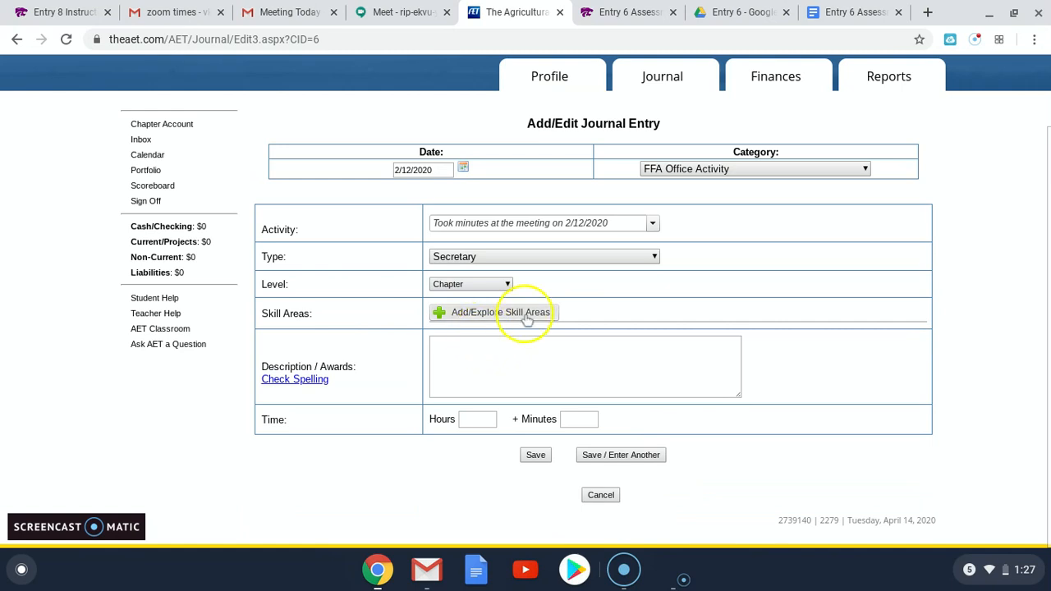
{"action": "left_click", "coordinate": [562, 382]}
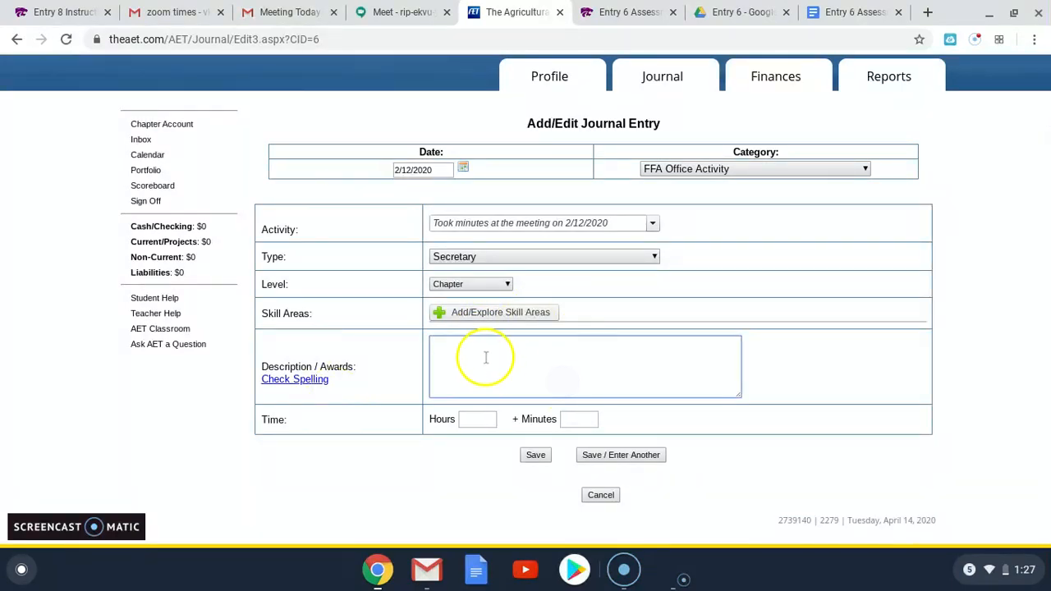
{"action": "type", "text": "To"}
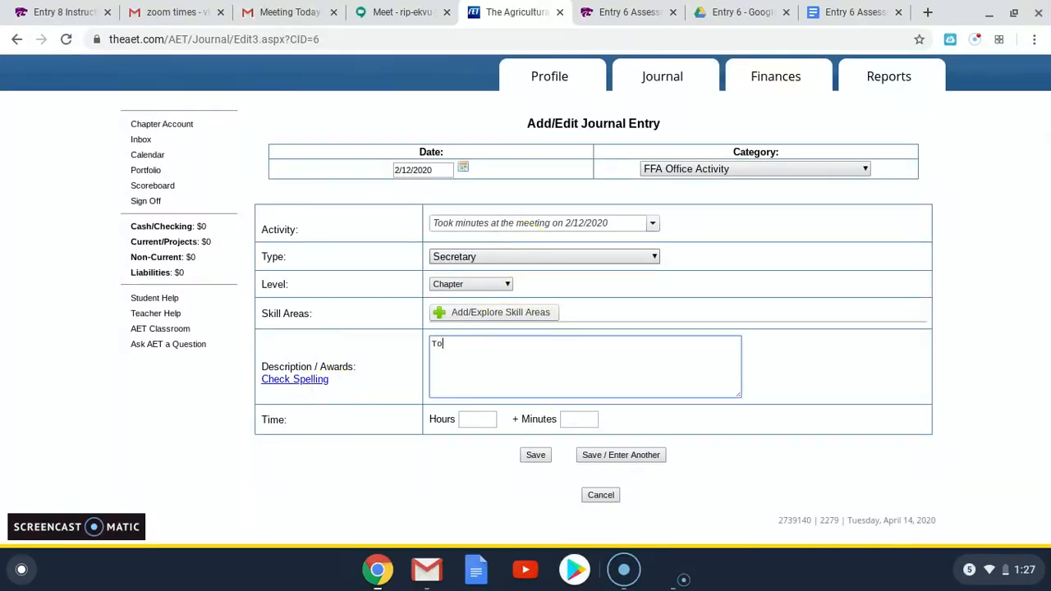
{"action": "type", "text": "ok notes"}
{"action": "type", "text": "tes at the chapter "}
{"action": "type", "text": "meeting"}
{"action": "left_click", "coordinate": [472, 419]}
{"action": "type", "text": "1"}
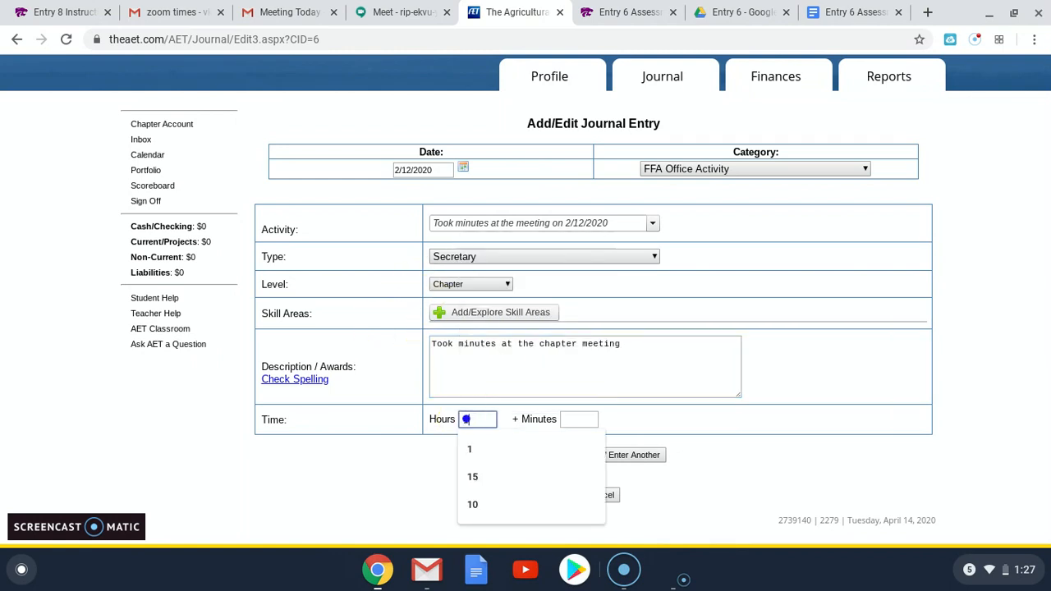
{"action": "left_click", "coordinate": [735, 483]}
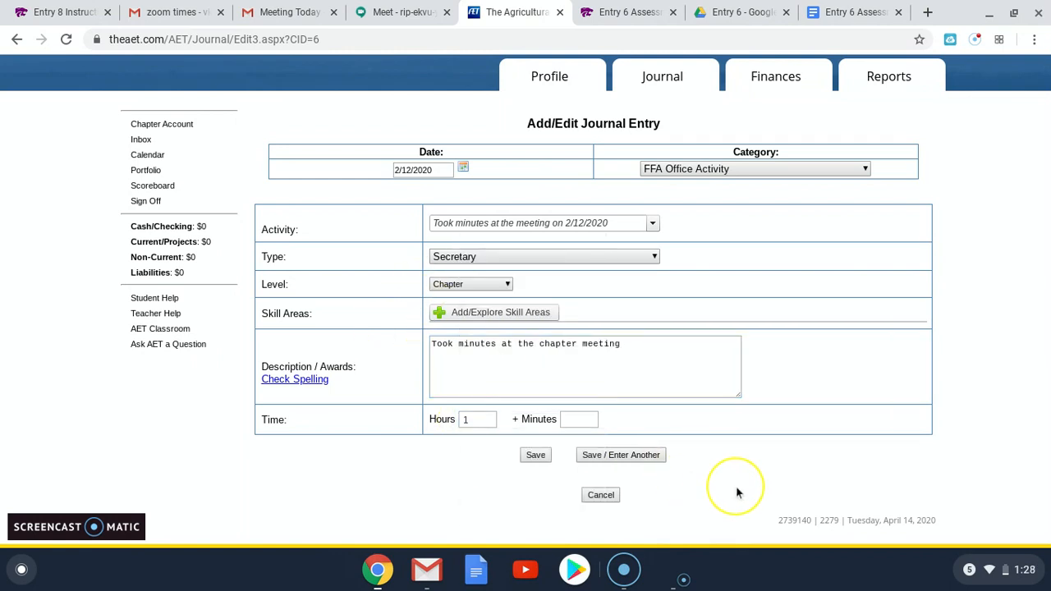
{"action": "left_click", "coordinate": [470, 419]}
{"action": "key", "text": "BackSpace"}
- Set the time spent to 30 minutes and save the journal entry
{"action": "left_click", "coordinate": [584, 419]}
{"action": "type", "text": "30"}
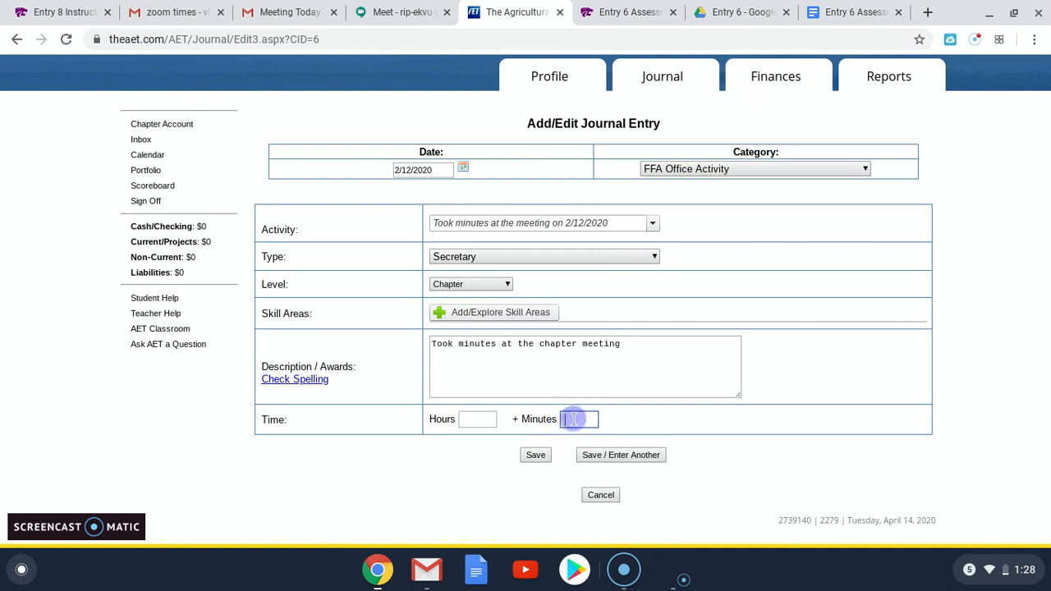
{"action": "left_click", "coordinate": [535, 454]}
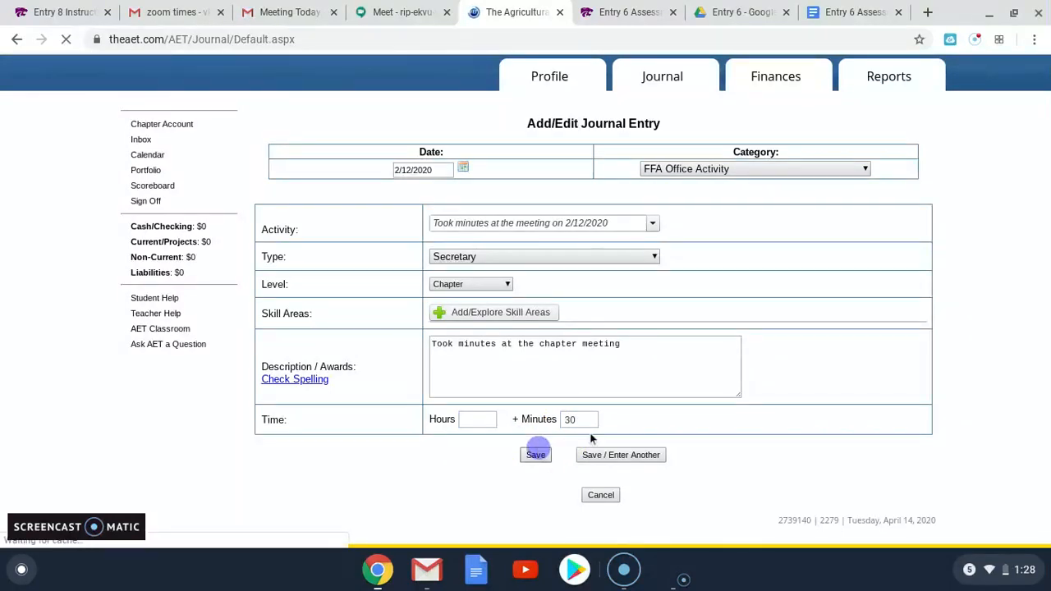